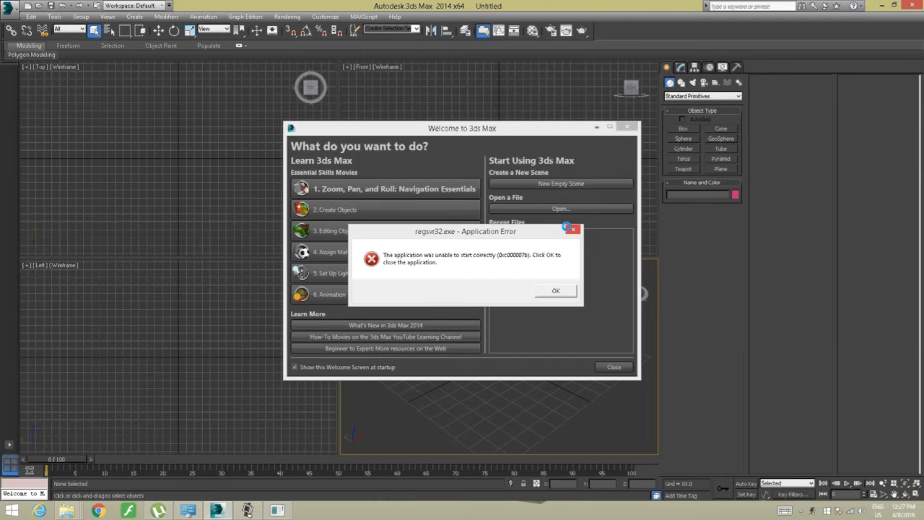
Dismiss the regsvr32.exe application error.
left_click(554, 290)
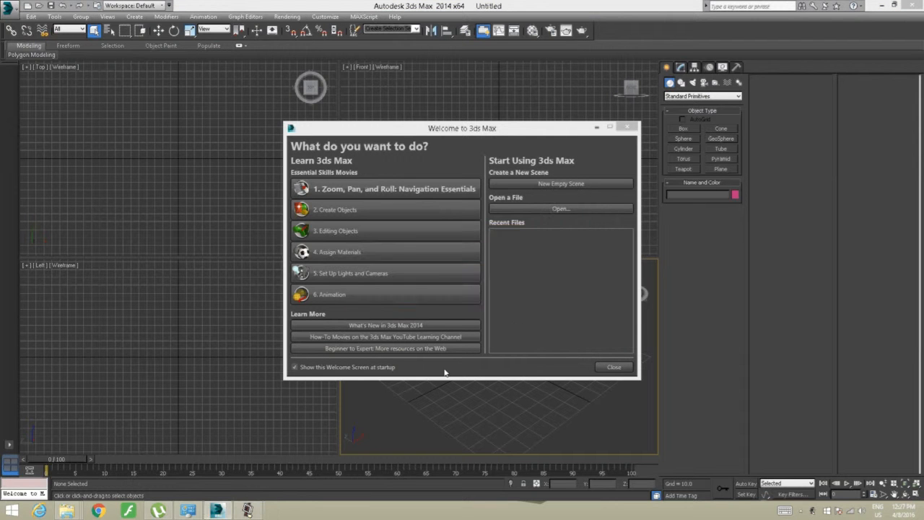
left_click(247, 510)
left_click(247, 510)
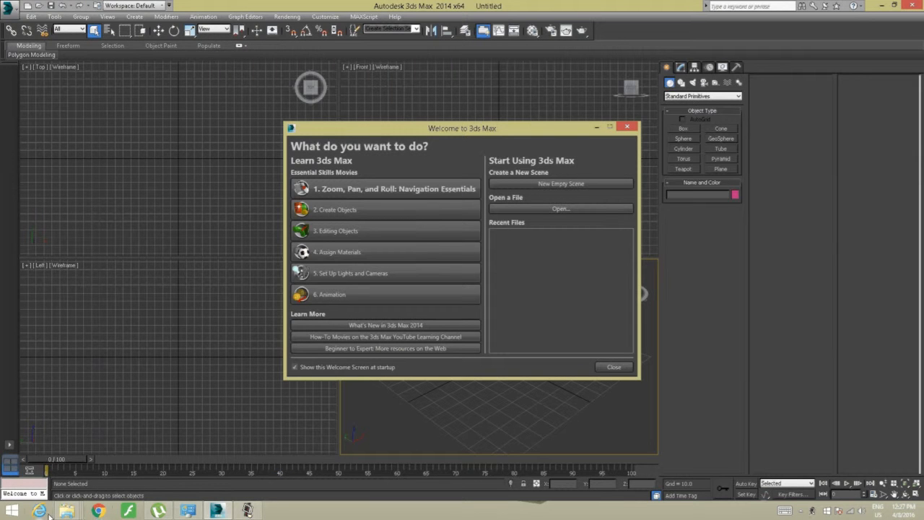
Switch to the Art Rage 4 Car BluePrint Tutorial folder in File Explorer and view the reference photo 300zx-798241.JPG.
mouse_move(67, 511)
left_click(510, 460)
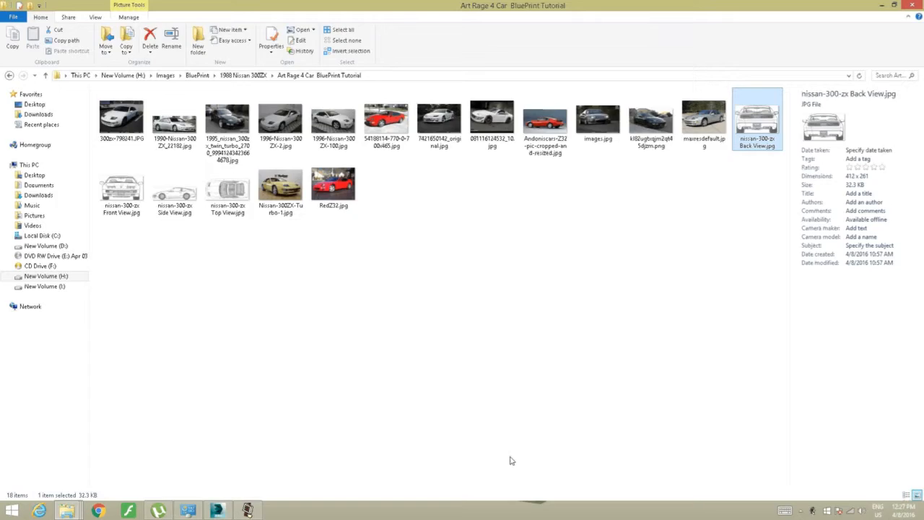
double_click(122, 119)
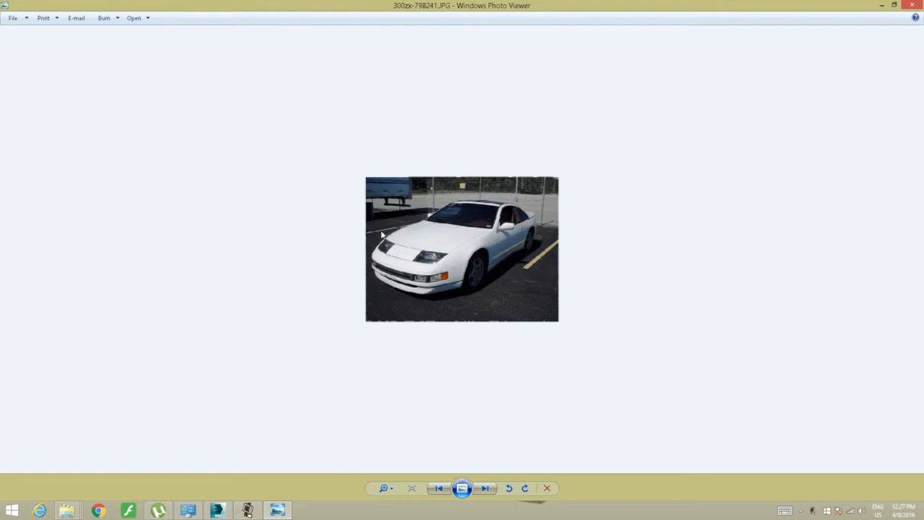
scroll(526, 275, "up", 5)
left_click(917, 6)
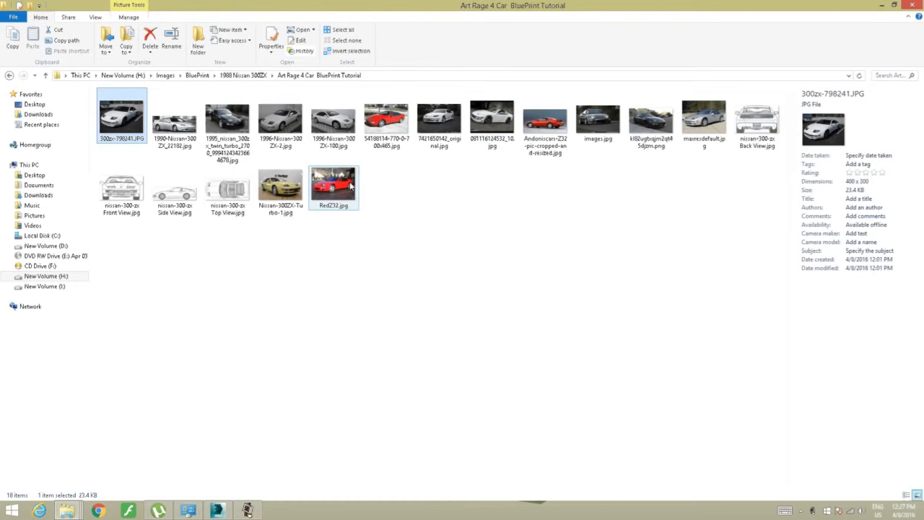
double_click(369, 126)
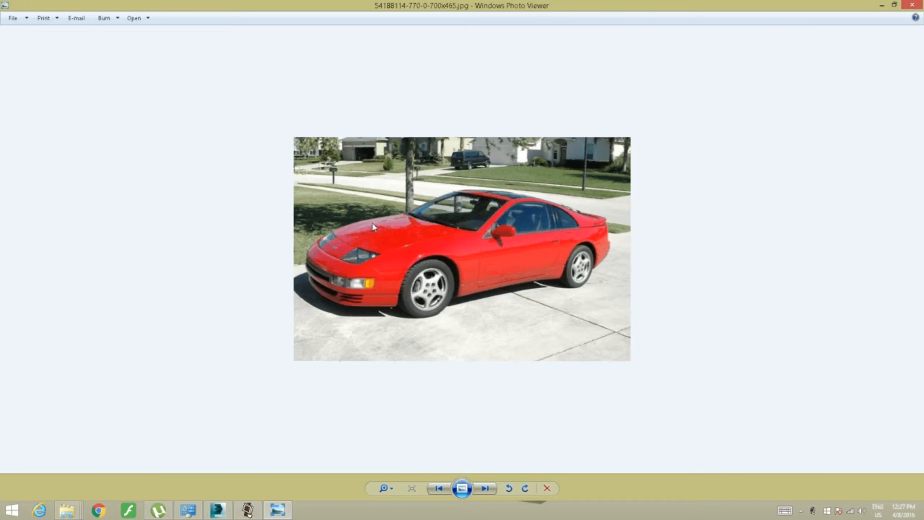
scroll(372, 222, "up", 5)
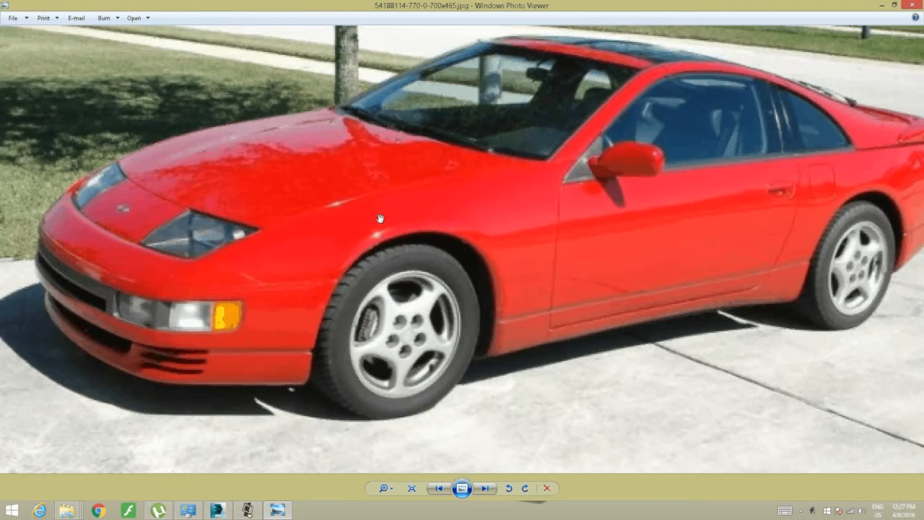
scroll(380, 218, "down", 3)
left_click_drag(387, 230, 380, 257)
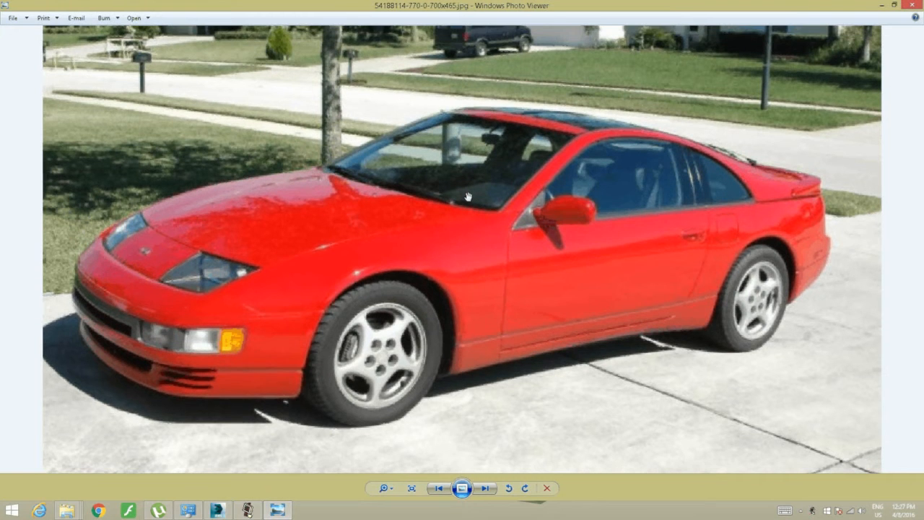
scroll(468, 196, "up", 1)
scroll(467, 196, "down", 1)
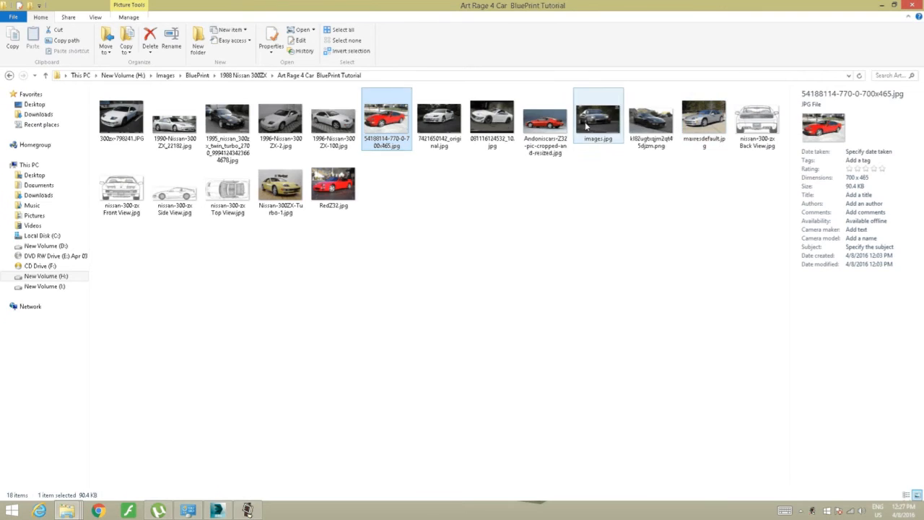
View the front of the dark car in the reference photo images.jpg.
double_click(589, 124)
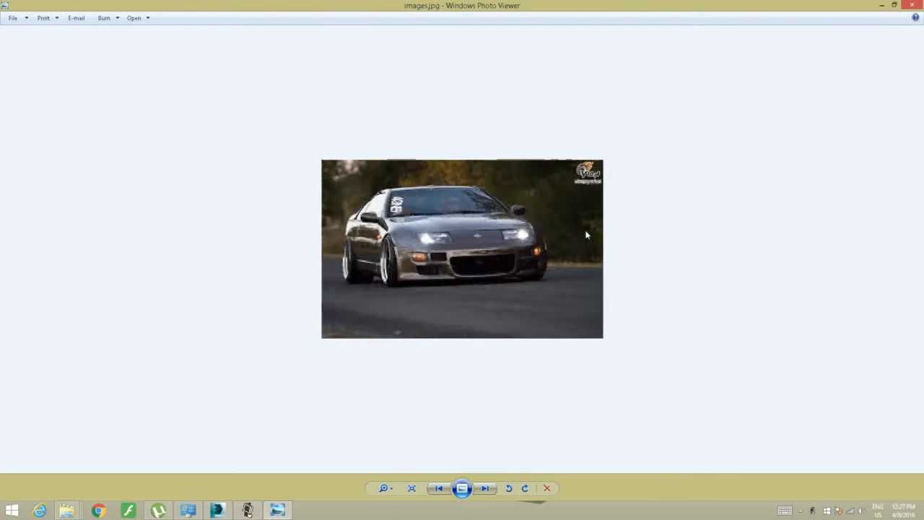
scroll(585, 233, "up", 2)
left_click(912, 5)
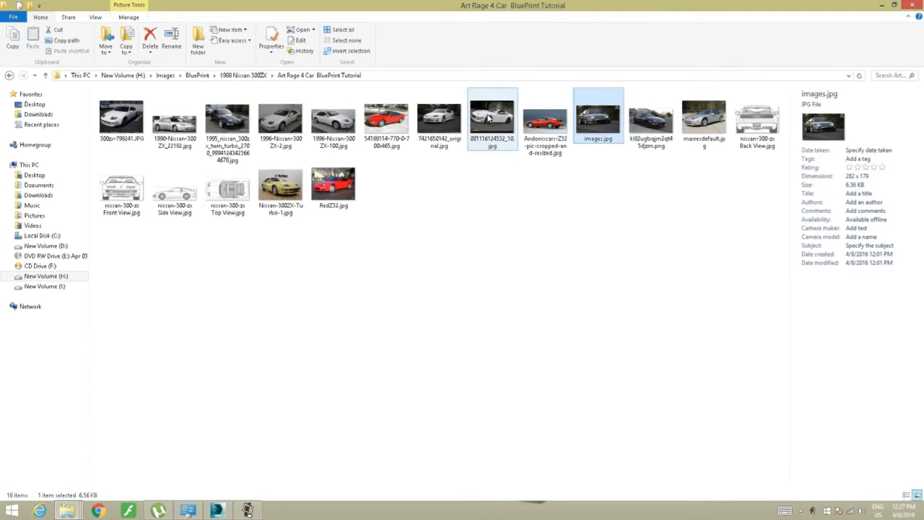
Examine the side view in Andoniscars-Z32-pic-cropped-and-resized.jpg and the white car in 300zx-798241.JPG up close.
double_click(545, 121)
scroll(484, 117, "up", 3)
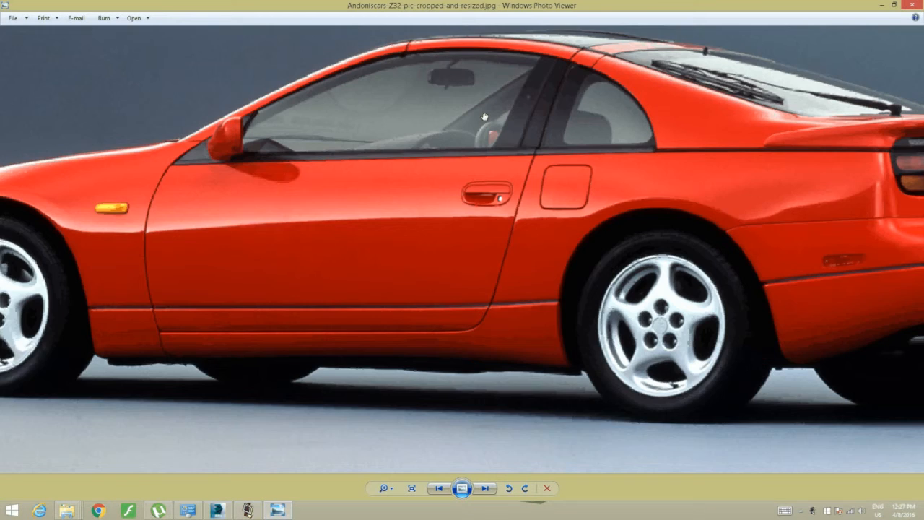
scroll(476, 124, "down", 1)
scroll(476, 124, "down", 1)
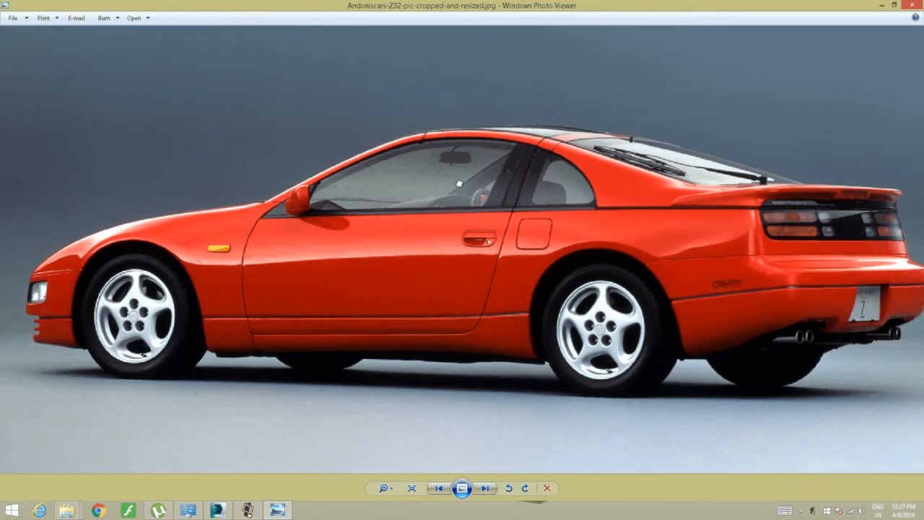
scroll(458, 184, "down", 2)
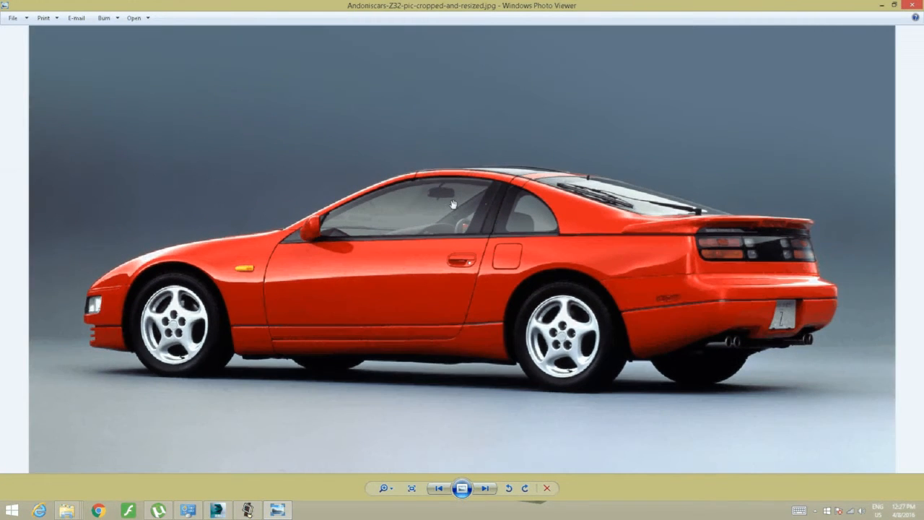
left_click(911, 5)
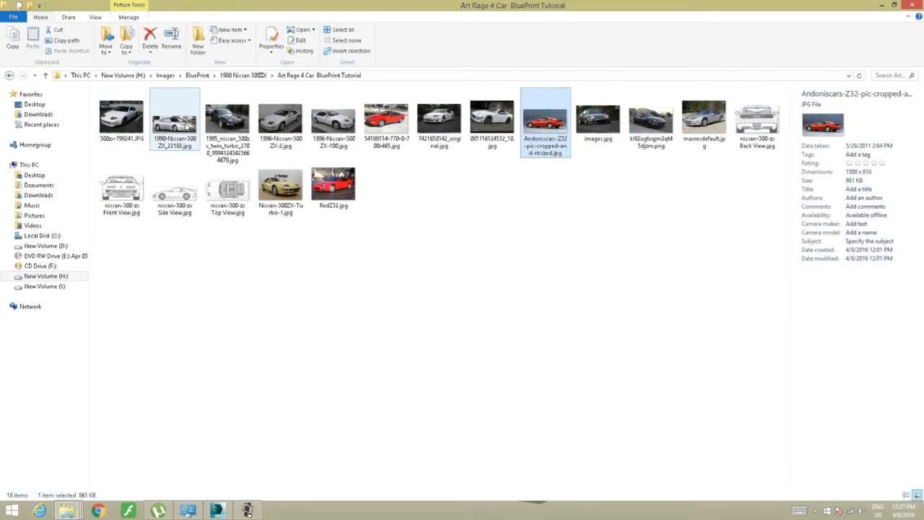
double_click(122, 119)
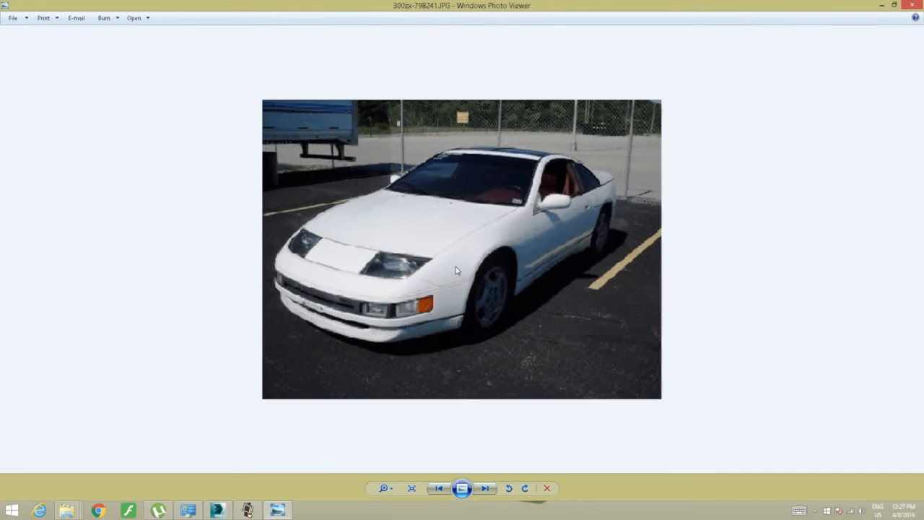
scroll(455, 269, "up", 1)
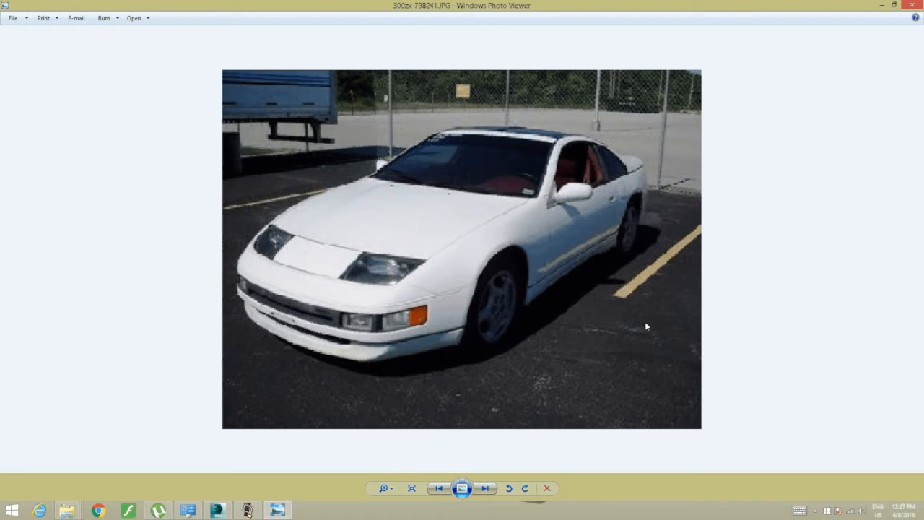
Switch to 3ds Max and close the welcome screen.
left_click(212, 512)
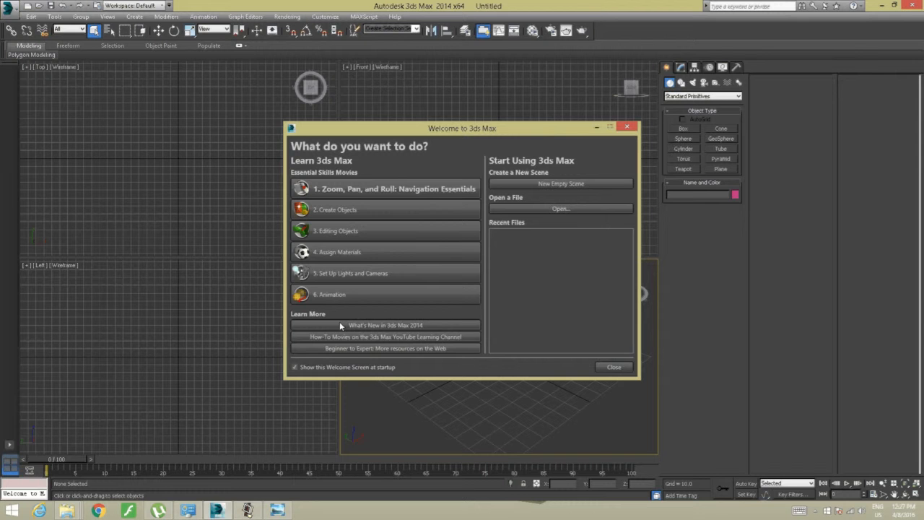
left_click(627, 366)
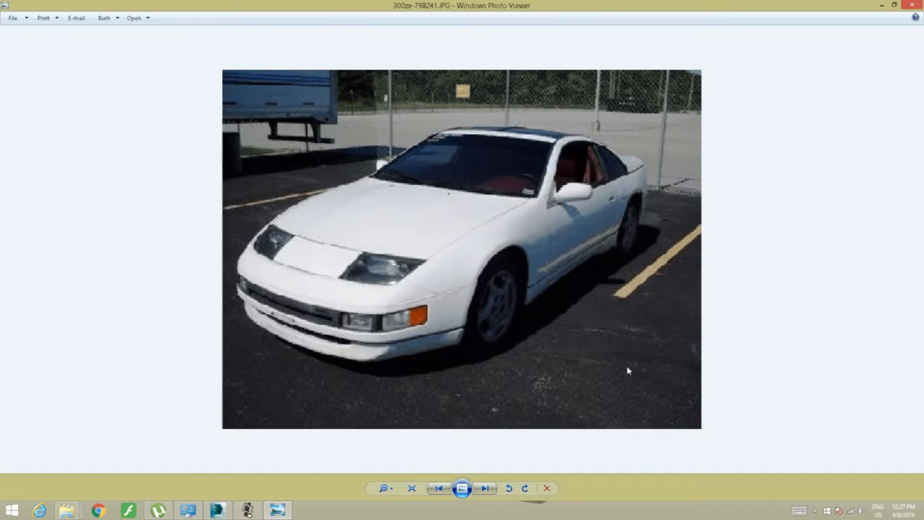
left_click(216, 510)
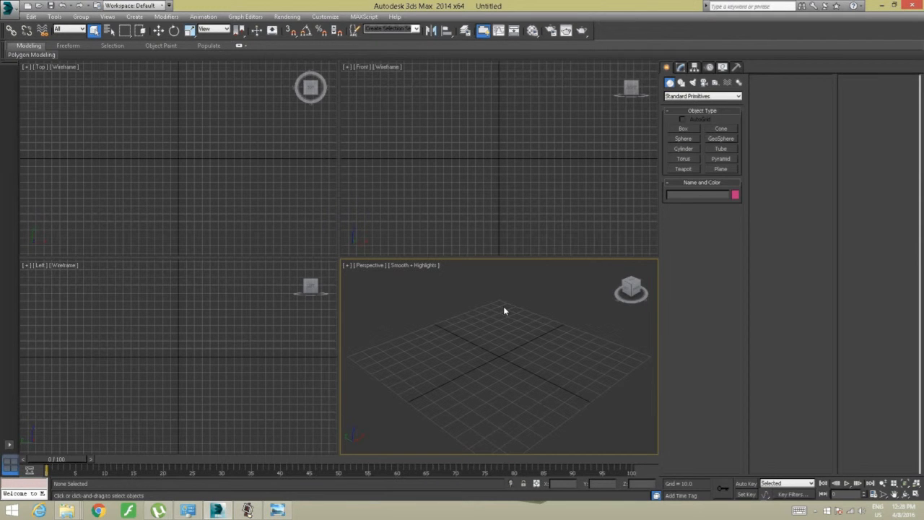
Maximize the Perspective viewport and turn on 3D snapping.
key("ctrl+w")
key("alt+w")
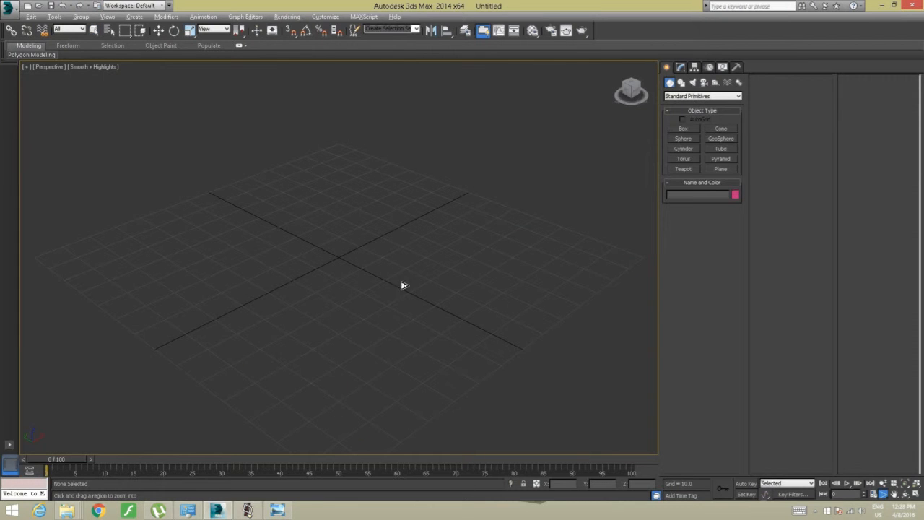
scroll(402, 248, "down", 3)
middle_click_drag(408, 218, 351, 313, "alt")
scroll(351, 313, "down", 2)
left_click(290, 31)
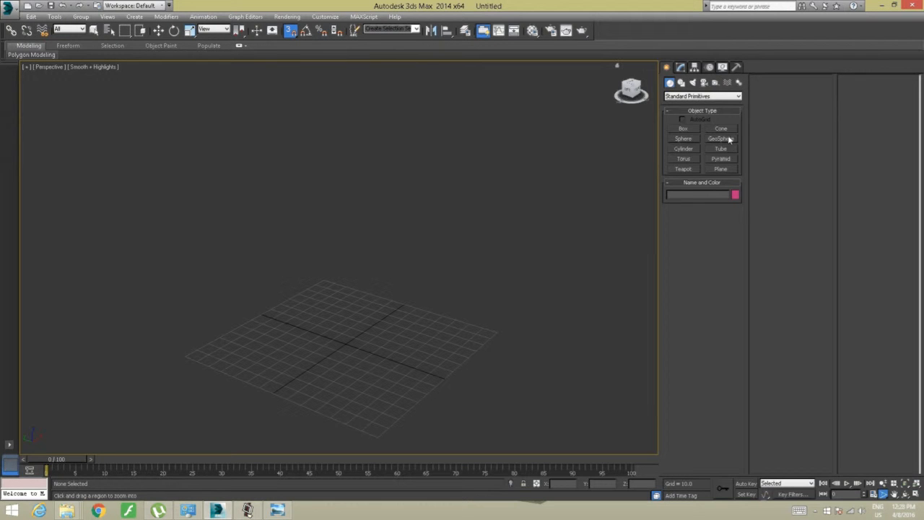
Set the Plane primitive to 1 length segment and 1 width segment and try to draw it across the home grid.
left_click(721, 168)
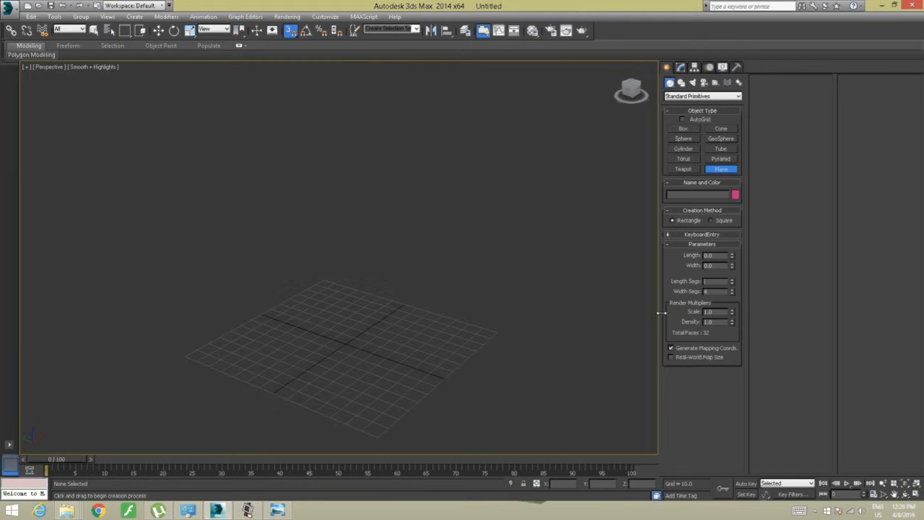
type("0")
type("1")
left_click_drag(183, 356, 495, 333)
right_click(495, 334)
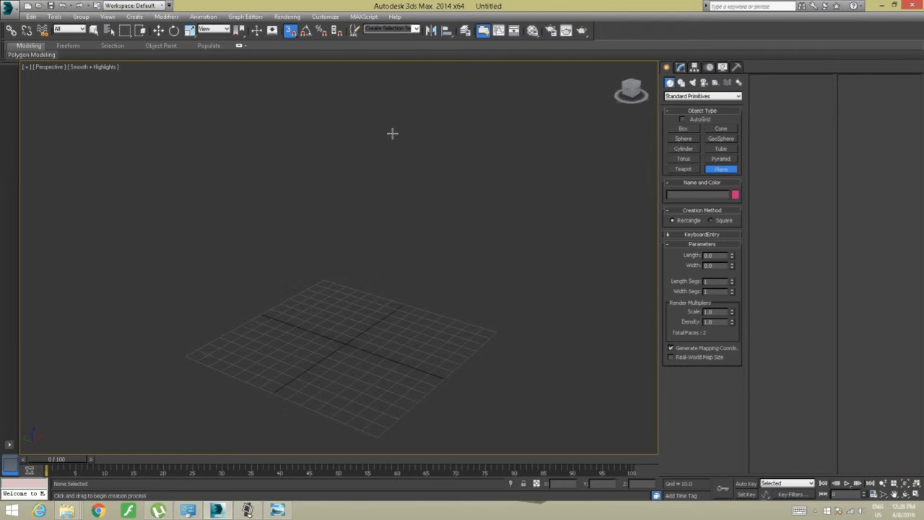
Enable Grid Points as a snap target in the Grid and Snap Settings.
right_click(289, 30)
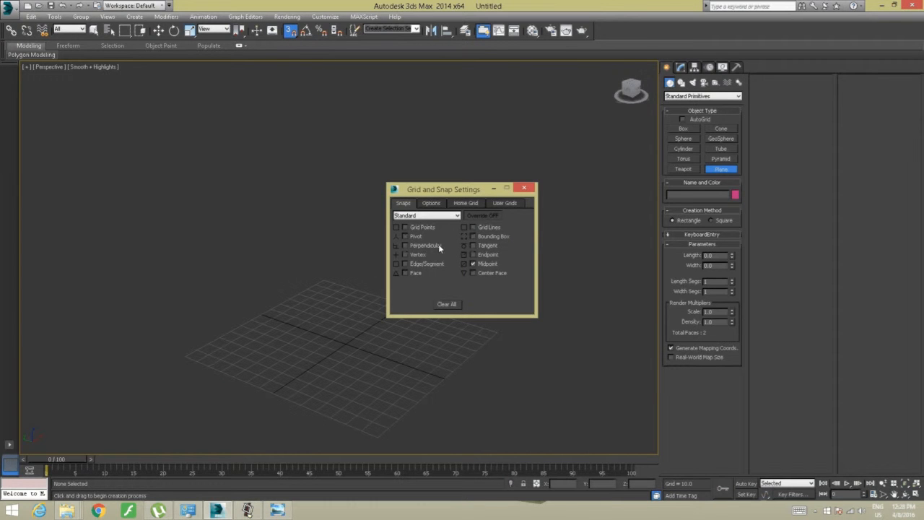
left_click(405, 227)
left_click(524, 187)
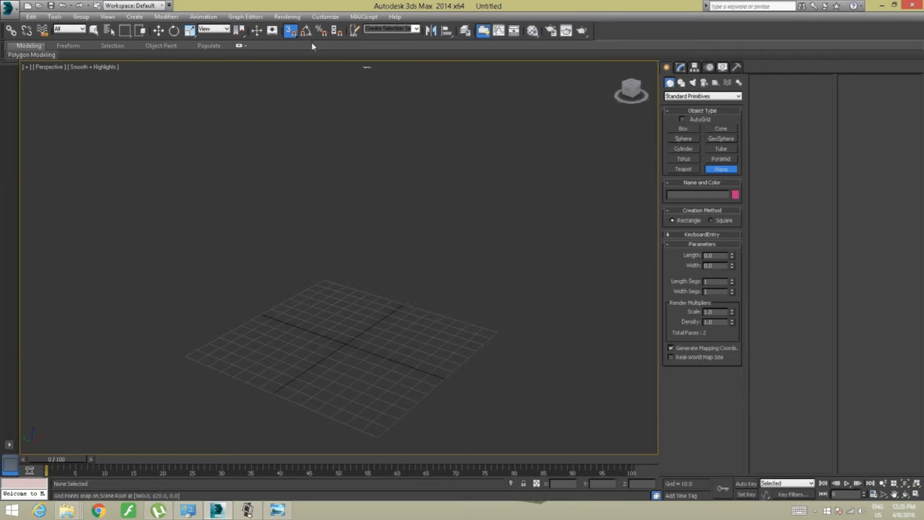
right_click(291, 30)
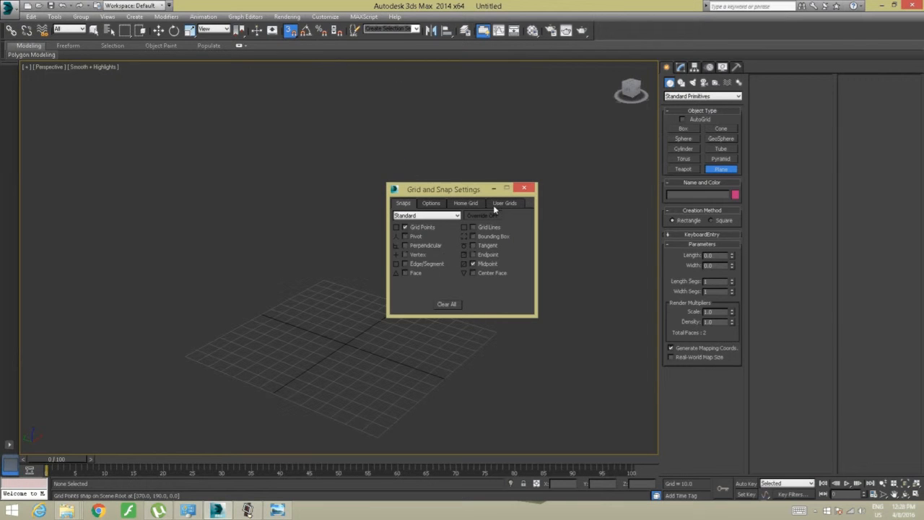
left_click(524, 187)
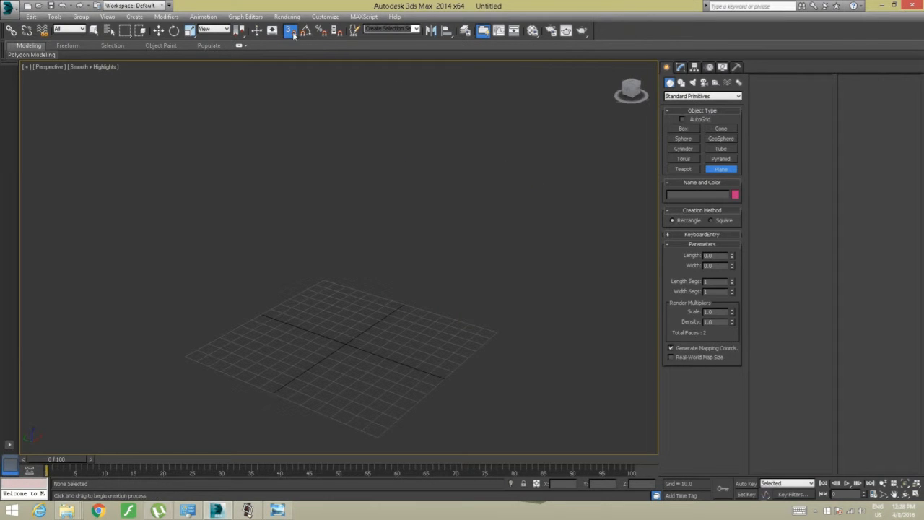
Switch to 2.5D snapping and draw a plane about 140 by 140 units from corner to corner of the home grid.
left_click_drag(294, 34, 291, 79)
left_click_drag(186, 354, 498, 334)
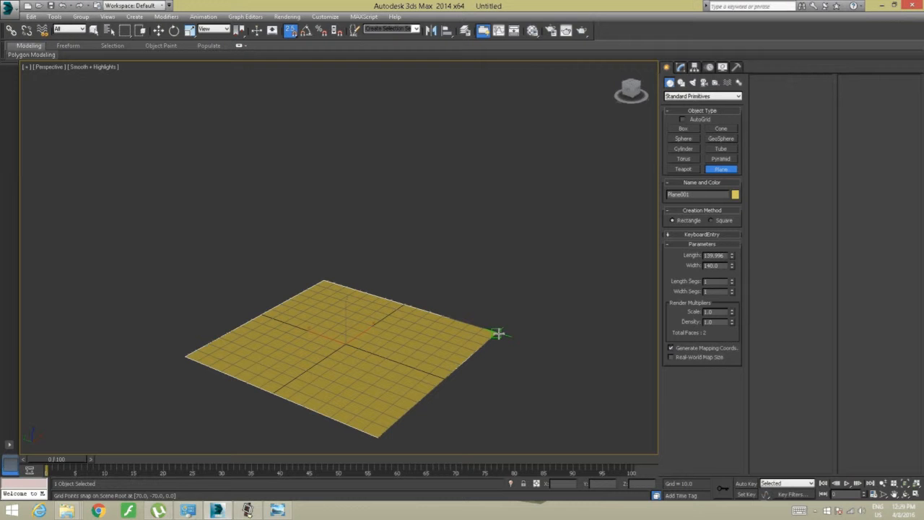
middle_click_drag(473, 323, 383, 321, "alt")
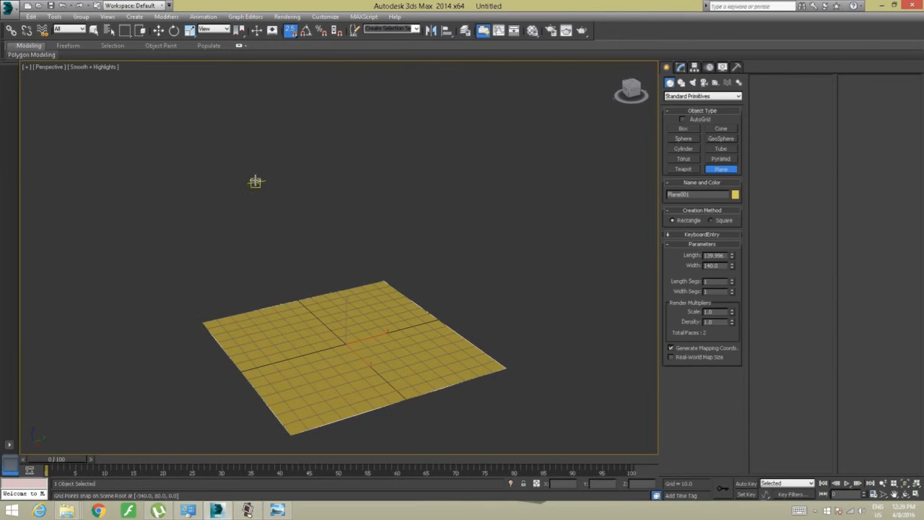
Turn on angle snap and rotate one cloned copy of the plane by -90 degrees about the X axis.
left_click(158, 31)
left_click(174, 30)
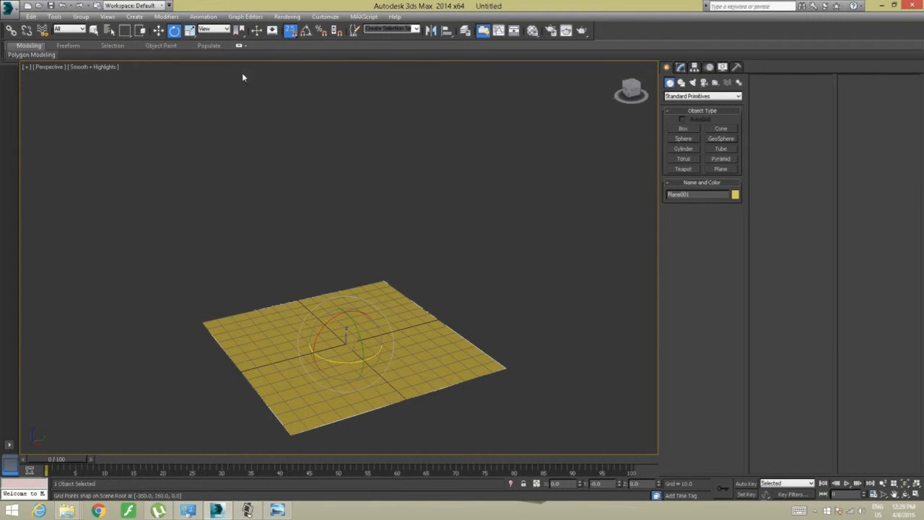
left_click(310, 35)
middle_click_drag(254, 364, 284, 370, "alt")
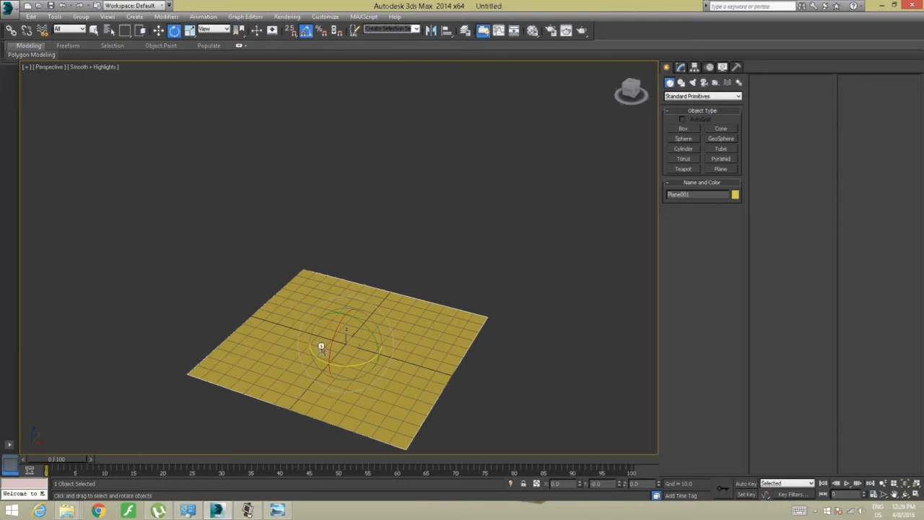
mouse_move(339, 331)
left_mouse_down("shift")
mouse_move(351, 304)
mouse_move(366, 297)
left_mouse_up("shift")
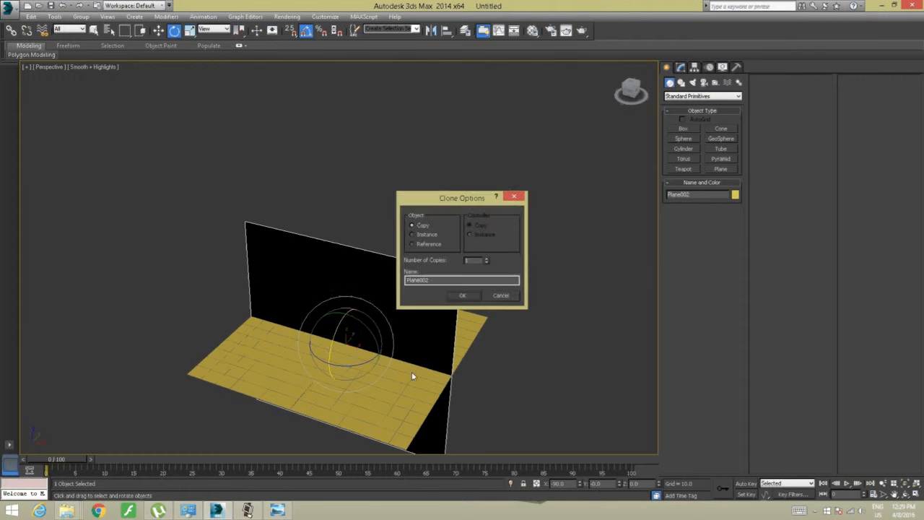
left_click(463, 296)
Clone the upright plane as a copy rotated 90 degrees about the Z axis.
mouse_move(433, 382)
middle_mouse_down("alt")
mouse_move(387, 382)
mouse_move(447, 384)
mouse_move(407, 383)
middle_mouse_up("alt")
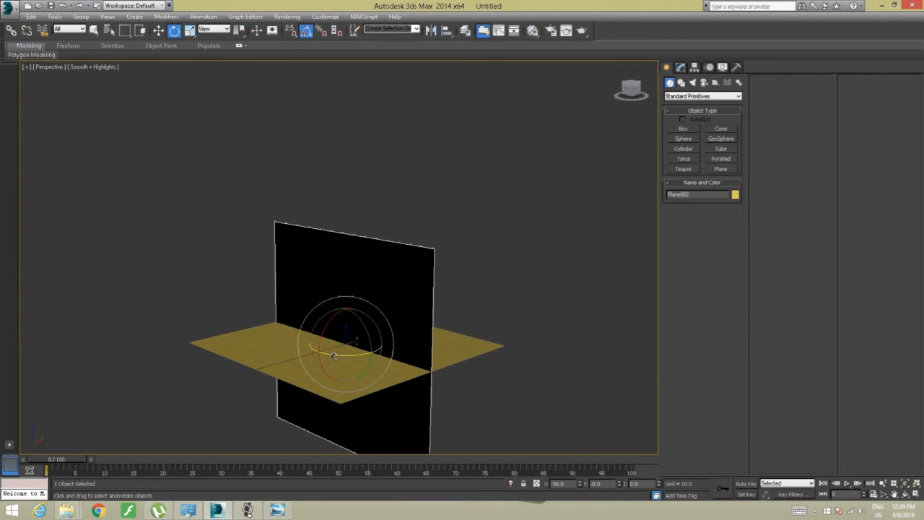
mouse_move(334, 356)
left_mouse_down()
mouse_move(414, 364)
mouse_move(402, 364)
left_mouse_up()
key("ctrl+z")
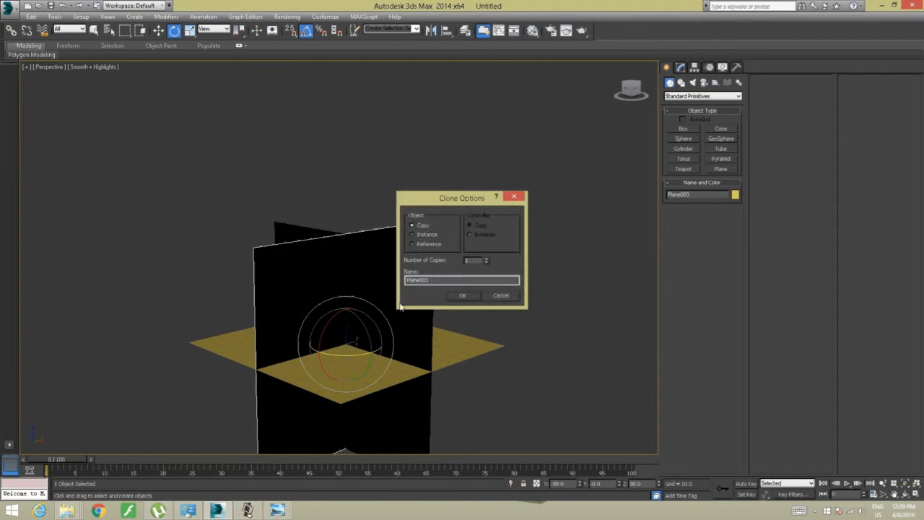
left_click(463, 297)
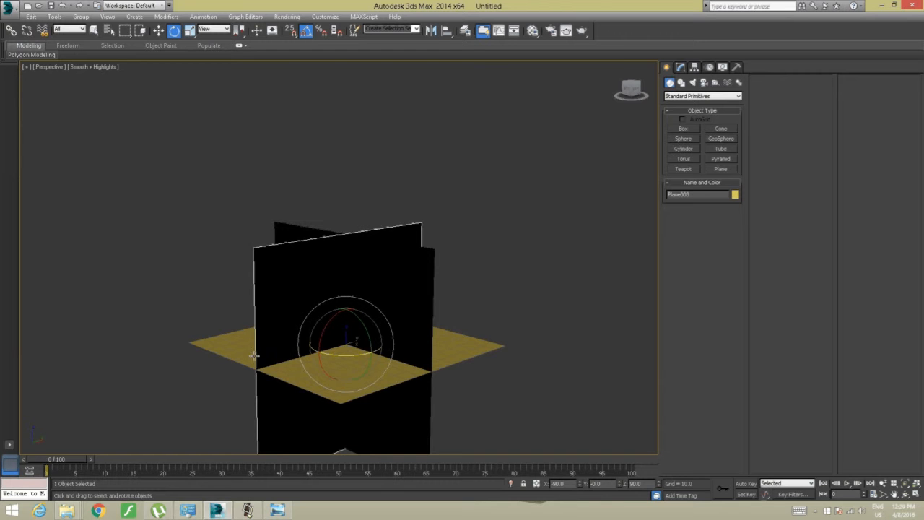
middle_click_drag(253, 354, 299, 358, "alt")
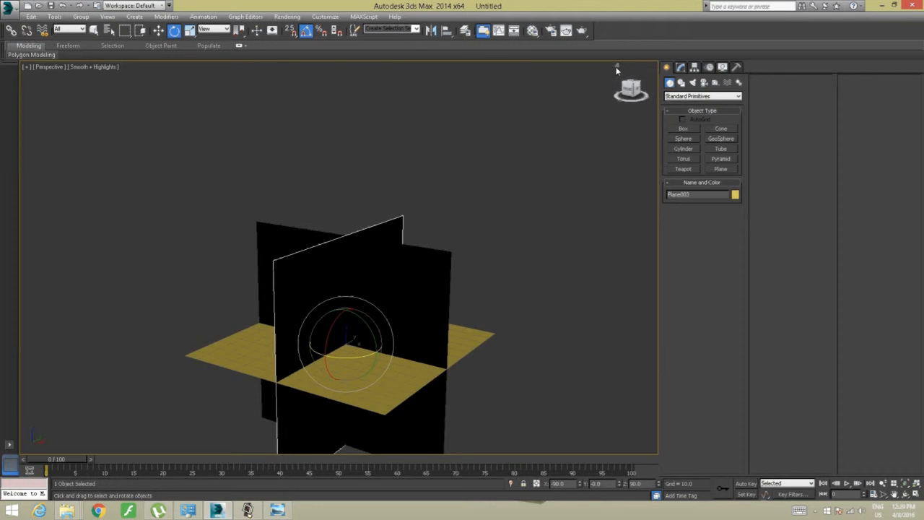
key("z")
scroll(365, 233, "down", 3)
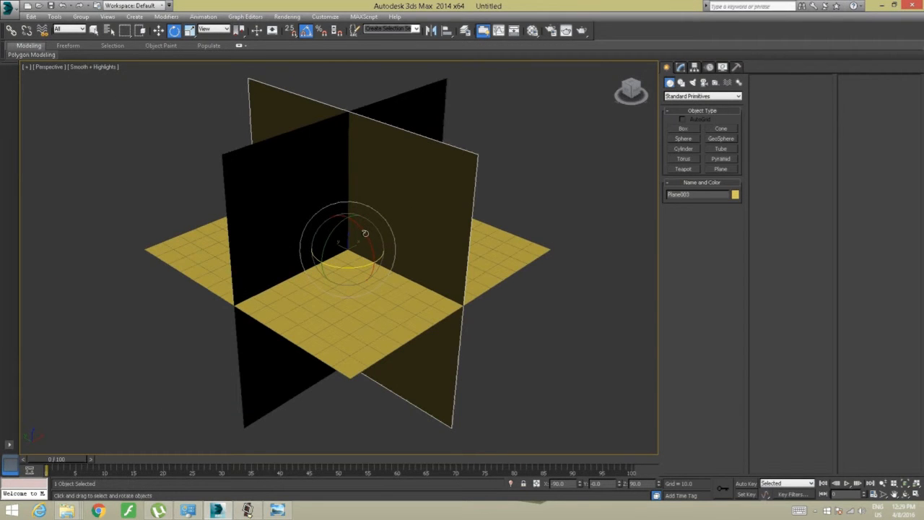
middle_click_drag(419, 178, 413, 219)
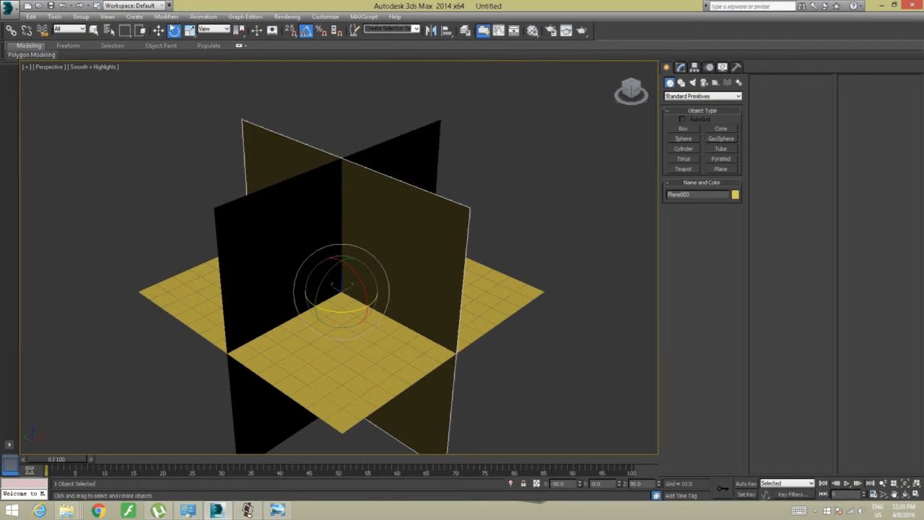
Clone the newest upright plane as a copy offset about 6.75 units along the X axis.
left_click(158, 29)
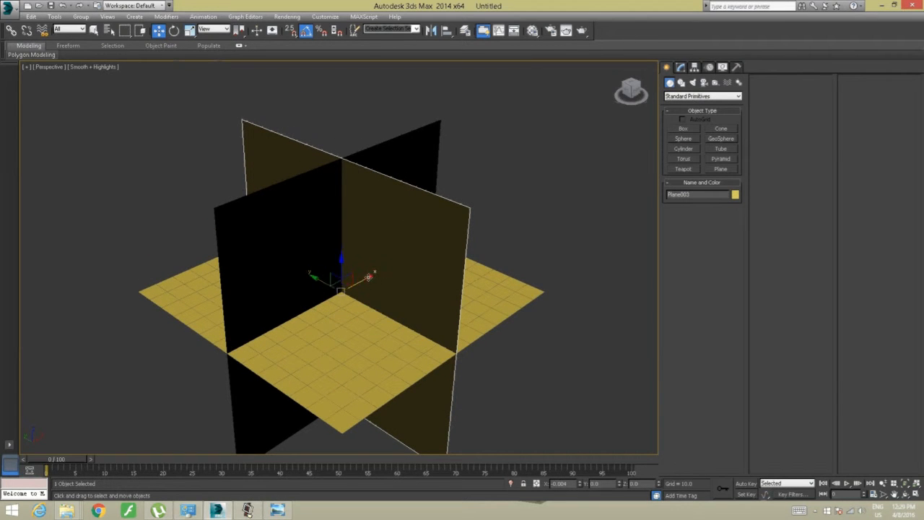
mouse_move(368, 277)
left_mouse_down()
mouse_move(380, 272)
mouse_move(370, 286)
left_mouse_up()
key("ctrl+z")
left_click(458, 295)
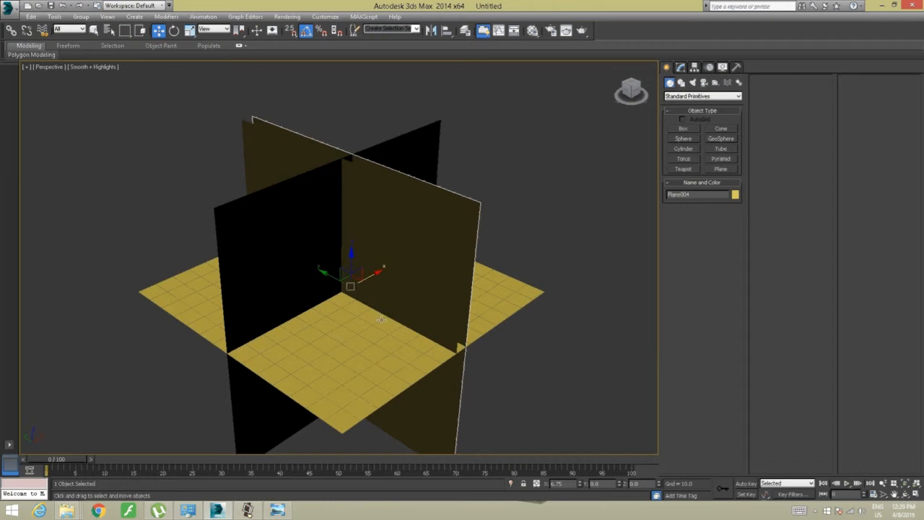
Select the upright plane at the center, behind the offset copy, and set its length to 454.
left_click(355, 348)
scroll(357, 345, "down", 3)
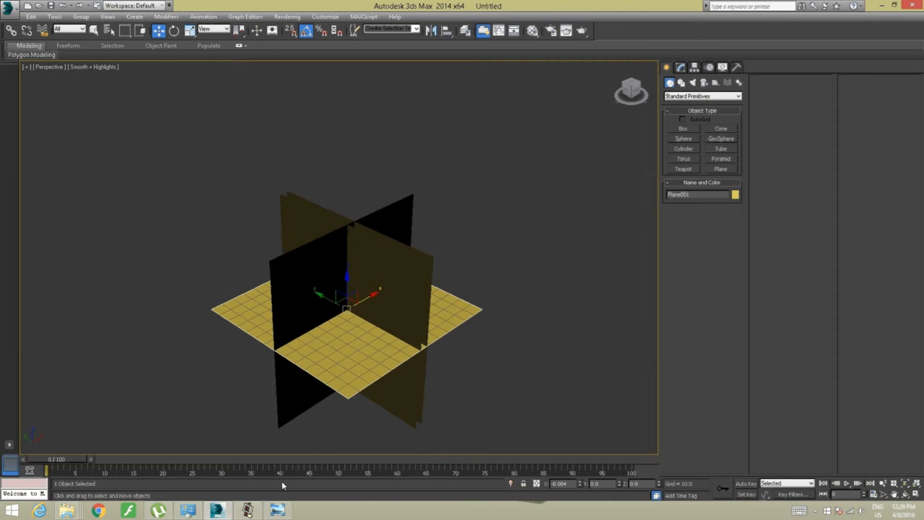
left_click(390, 286)
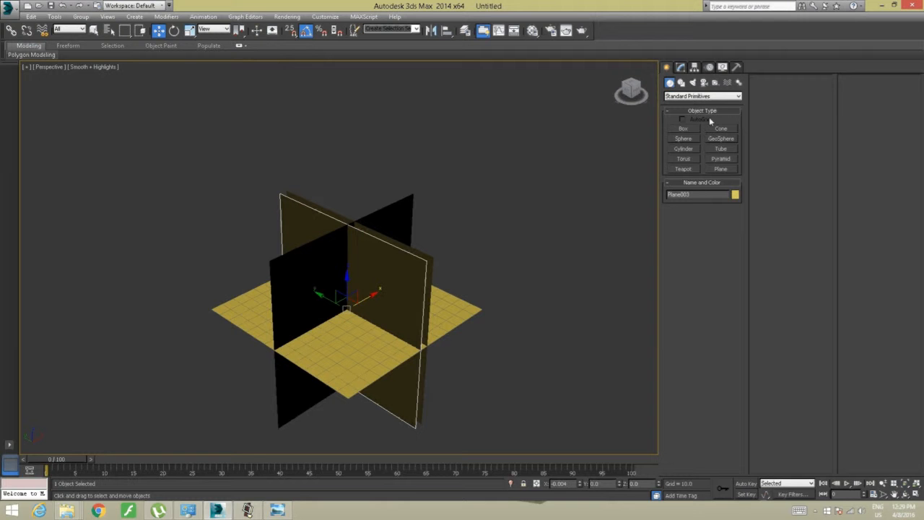
left_click(679, 67)
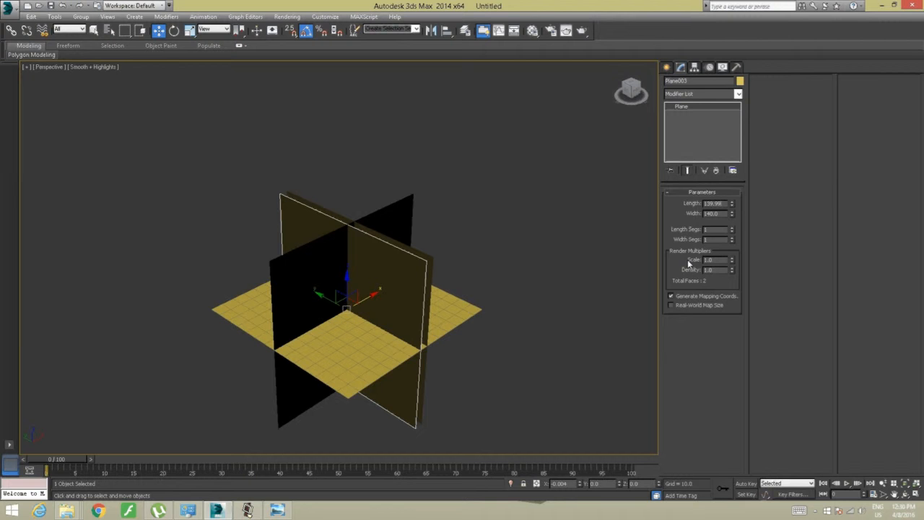
key("BackSpace")
type("4")
left_click(687, 260)
key("Return")
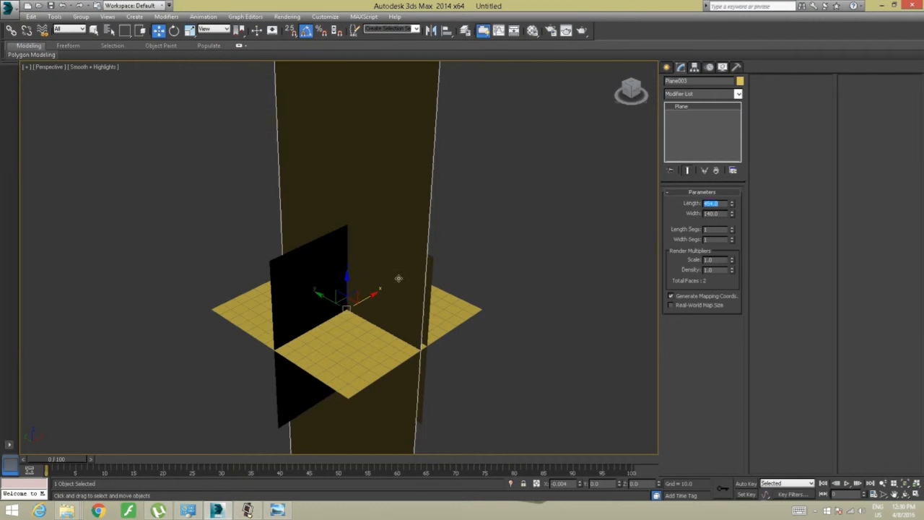
Set the width of the tall upright plane to 250.
scroll(430, 265, "down", 3)
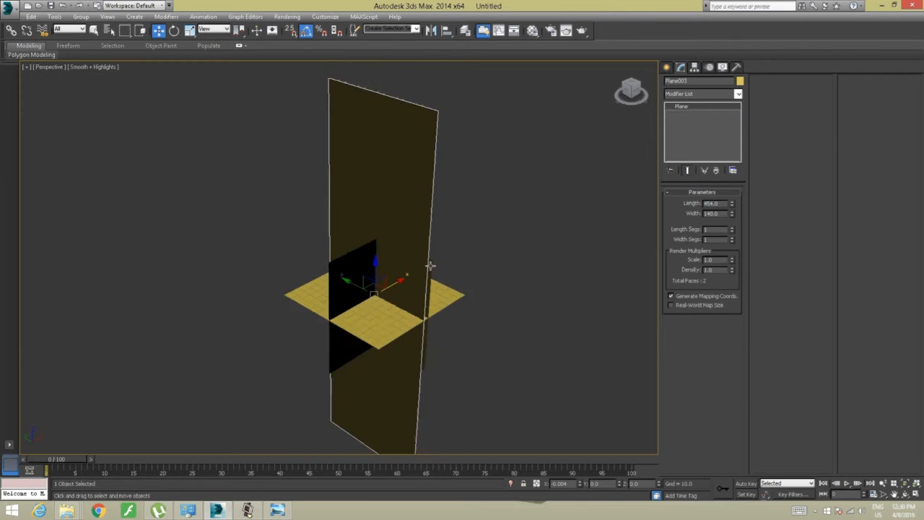
scroll(430, 265, "up", 1)
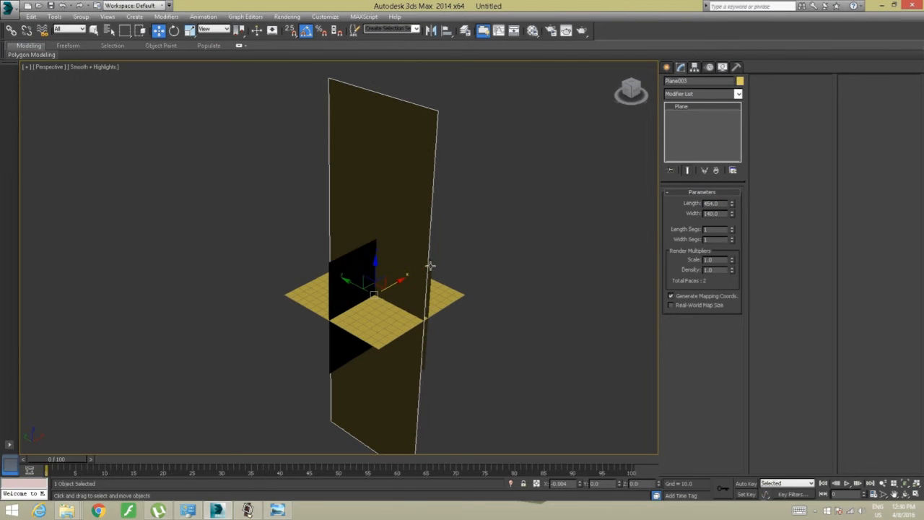
double_click(722, 214)
key("BackSpace")
type("250")
key("Return")
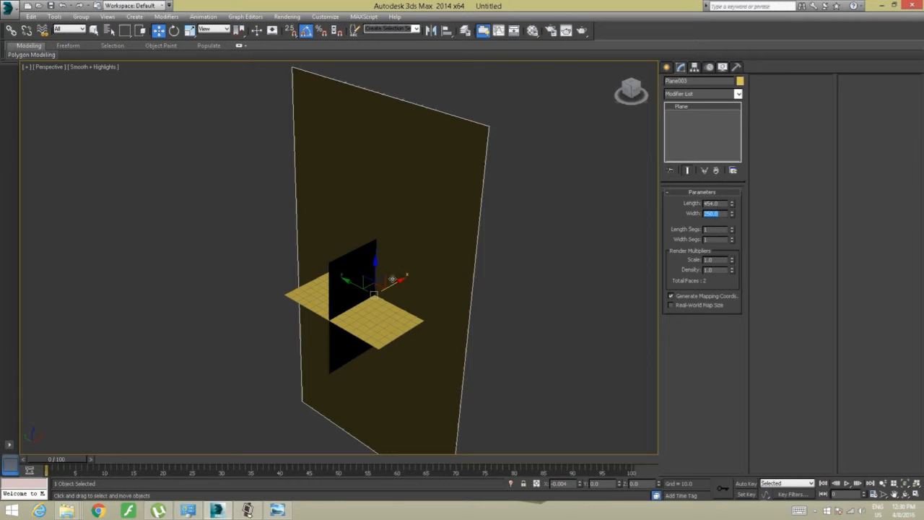
Try to re-enter 454 as the length of the selected upright plane.
left_click(722, 204)
type("454")
key("Return")
key("Return")
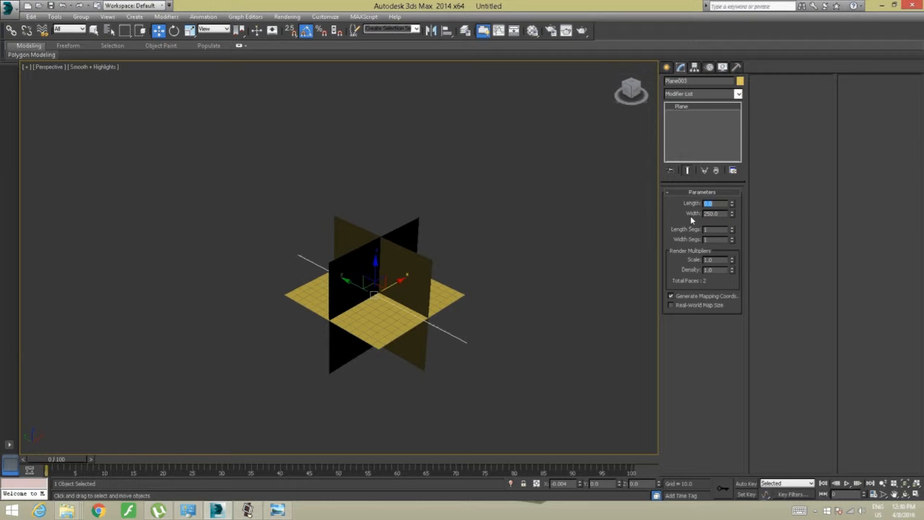
Switch to File Explorer, check the pixel dimensions of nissan-300-zx Front View.jpg, and return to 3ds Max.
left_click(39, 510)
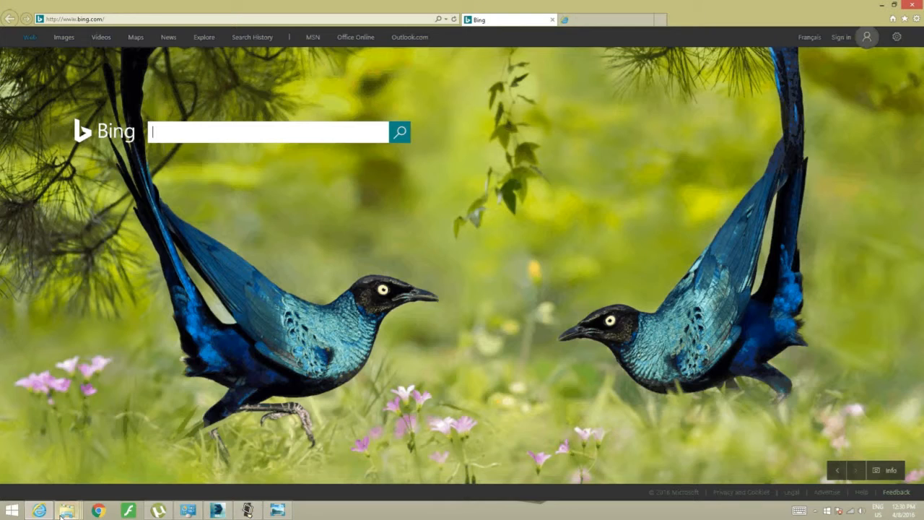
mouse_move(64, 512)
left_click(475, 464)
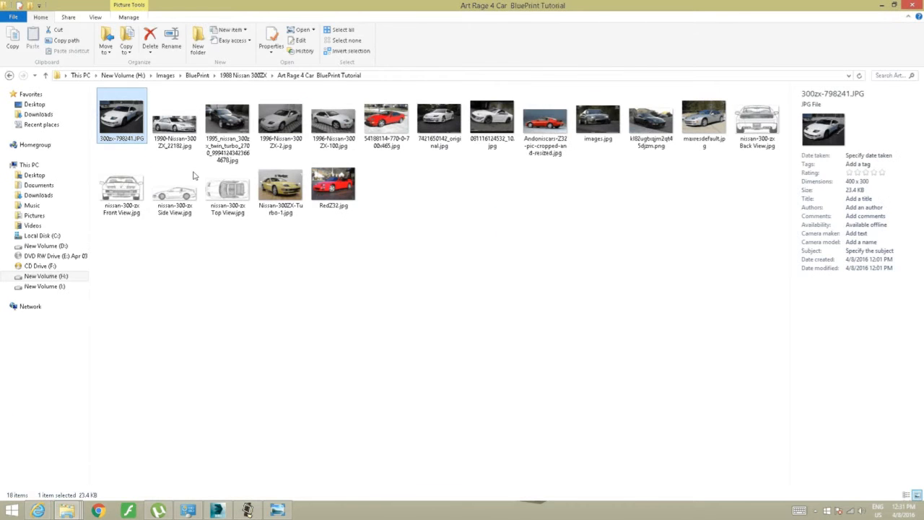
left_click(123, 189)
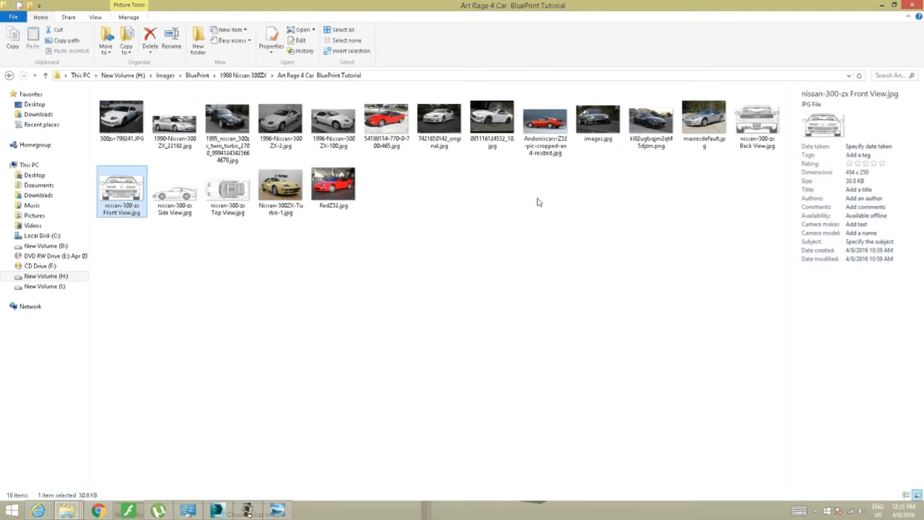
left_click(278, 511)
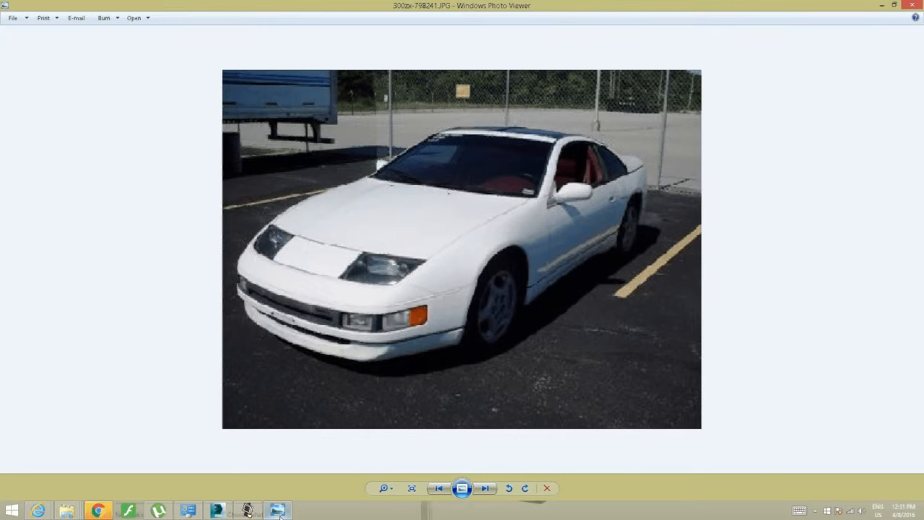
left_click(248, 511)
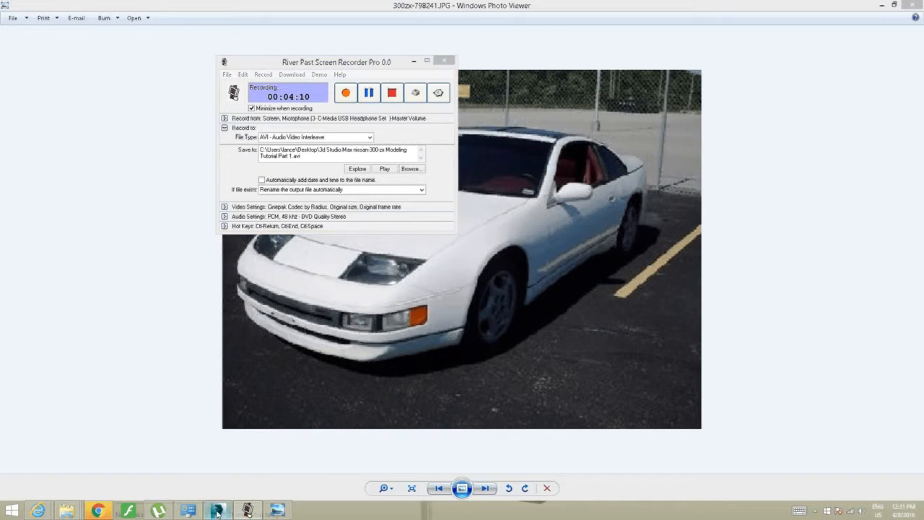
left_click(216, 511)
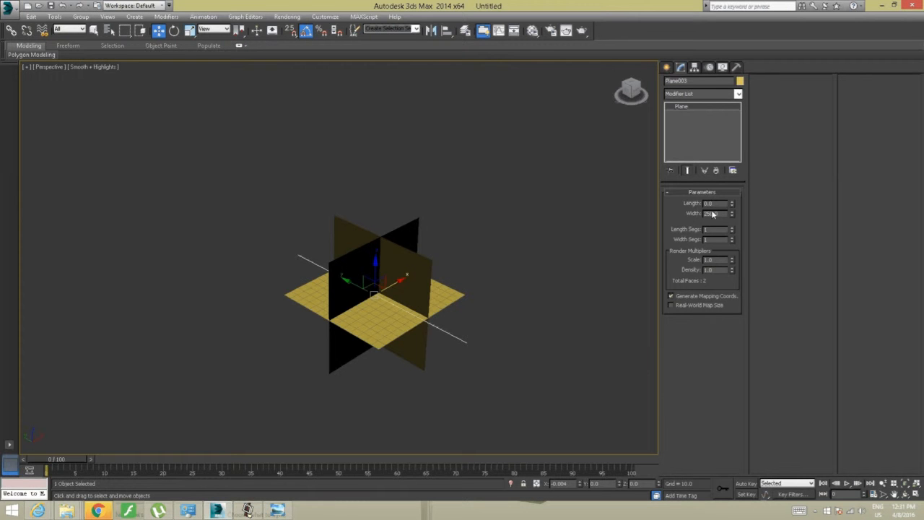
Set the selected upright plane's width to 250 and its length to 450.
middle_click_drag(343, 329, 475, 270, "alt")
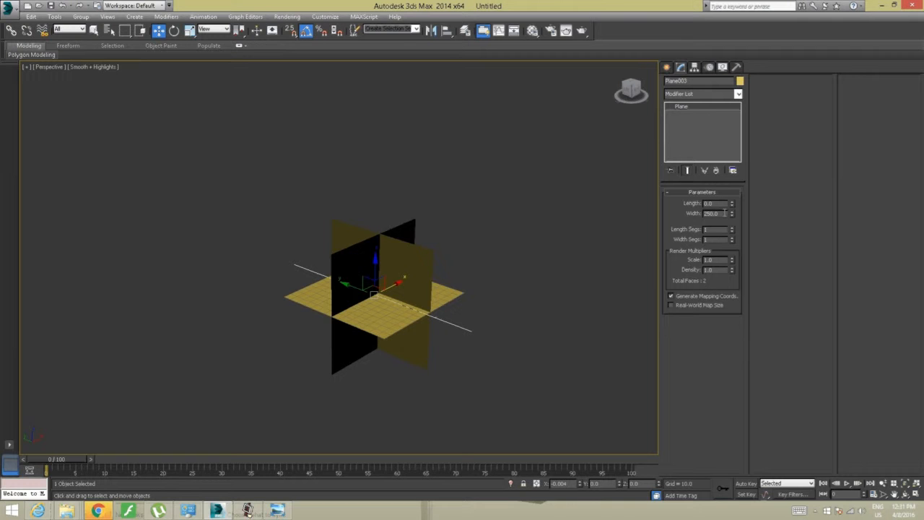
left_click_drag(724, 213, 675, 218)
key("BackSpace")
type("250")
key("Return")
middle_click_drag(483, 263, 498, 282, "alt")
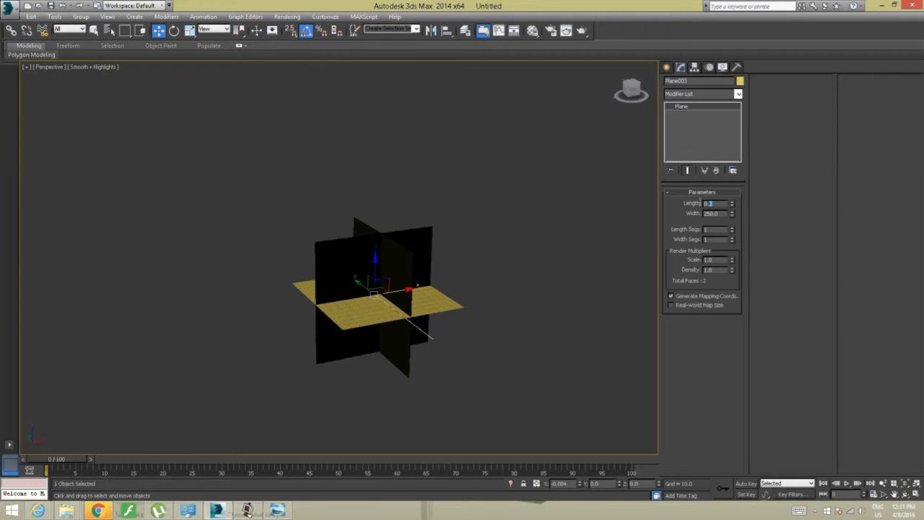
left_click_drag(712, 203, 686, 206)
type("450")
key("Return")
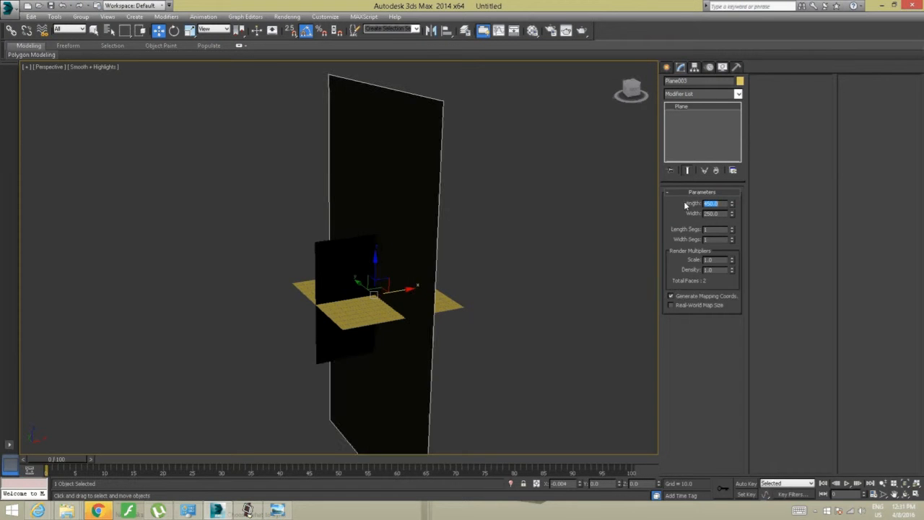
middle_click_drag(373, 230, 402, 229, "alt")
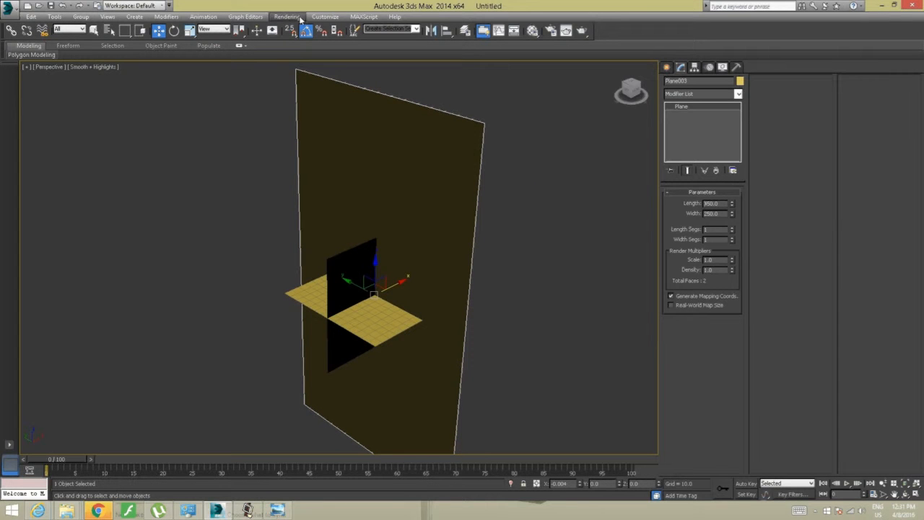
Look through the general Preference Settings and the Customize User Interface pages for toolbars, quads, menus, colors and mouse.
left_click(324, 16)
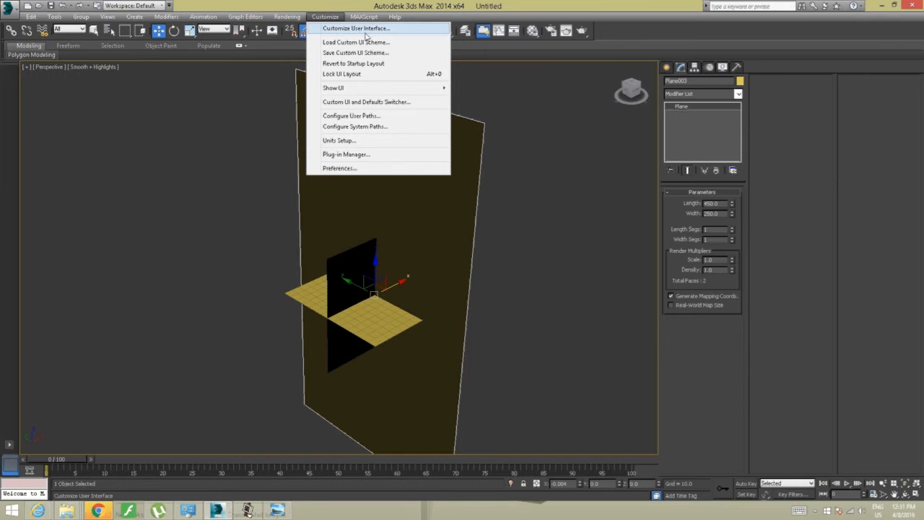
mouse_move(293, 21)
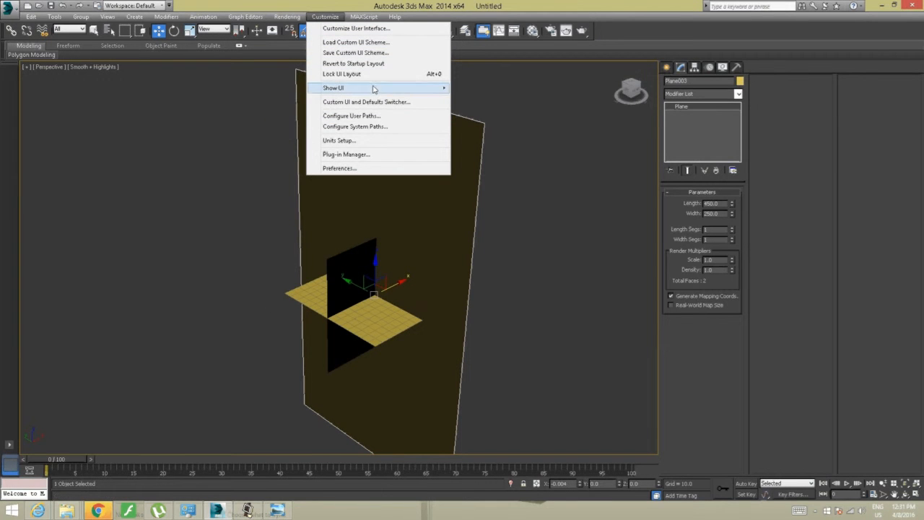
mouse_move(374, 88)
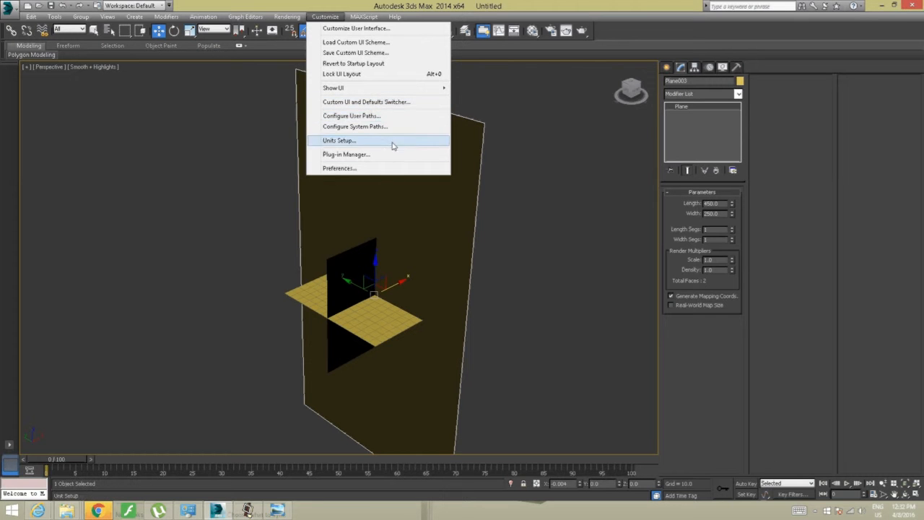
left_click(391, 167)
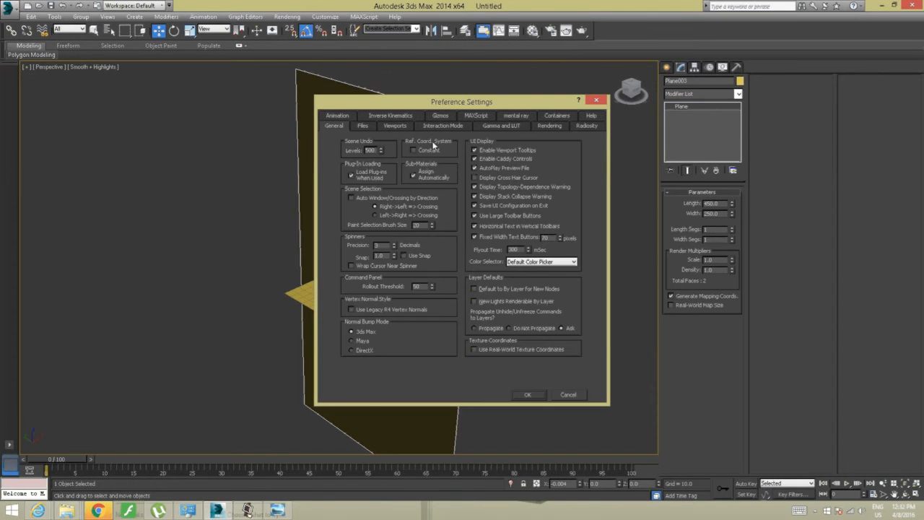
left_click(594, 99)
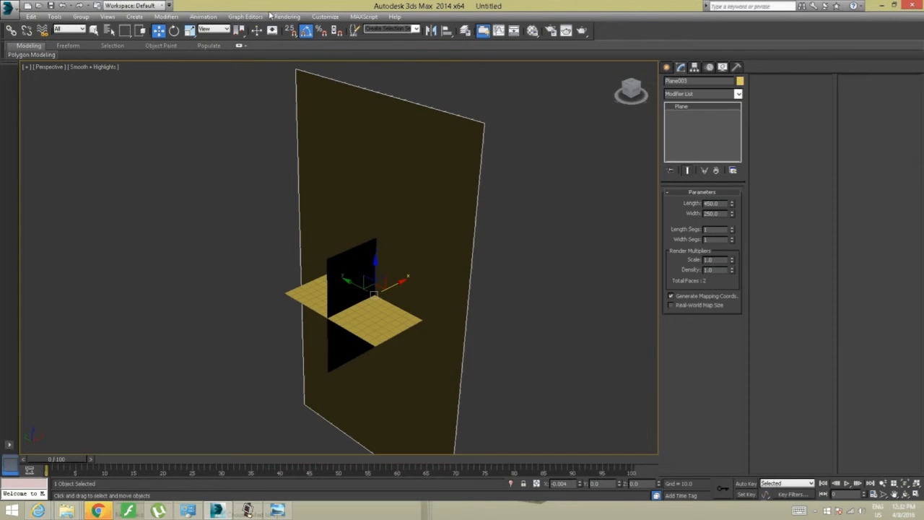
left_click(325, 17)
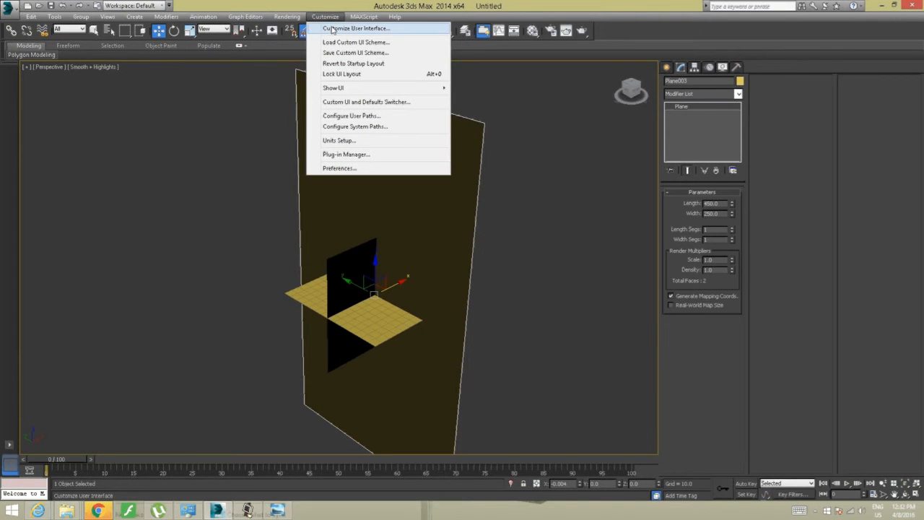
left_click(333, 30)
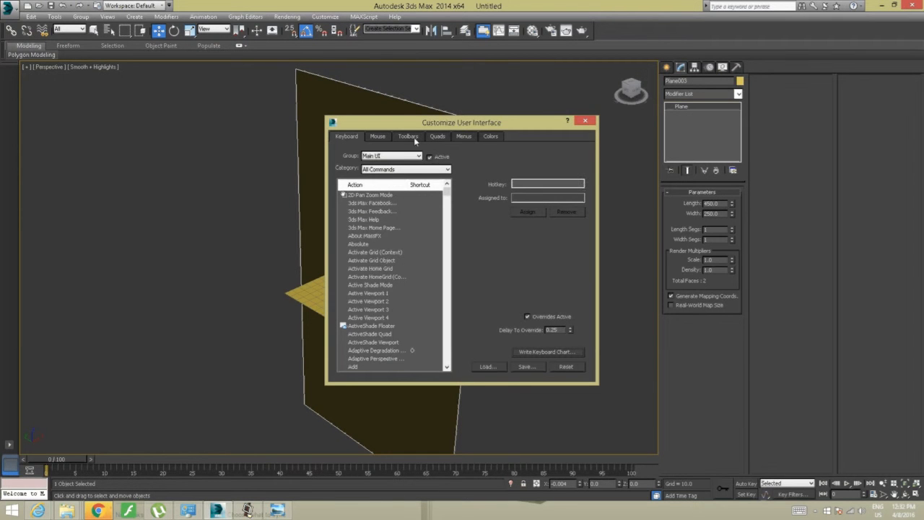
left_click(408, 137)
left_click(438, 137)
left_click(464, 136)
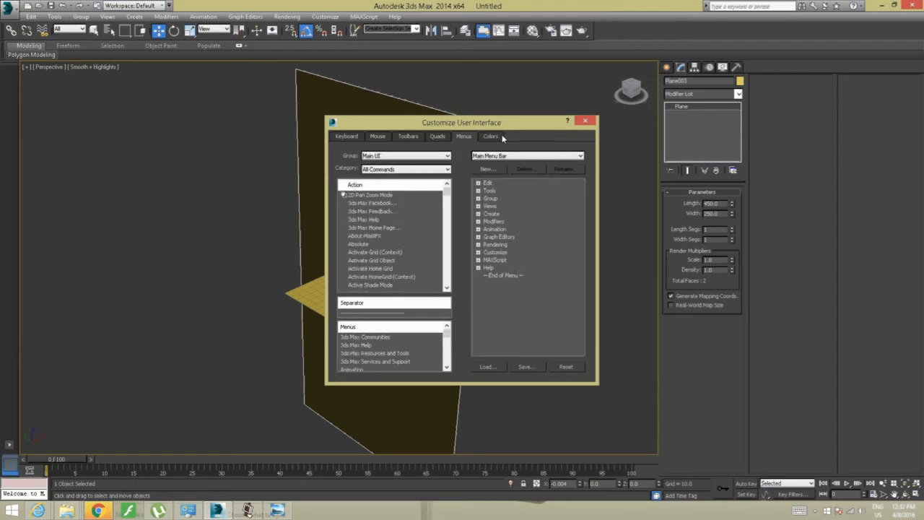
left_click(495, 136)
left_click(380, 136)
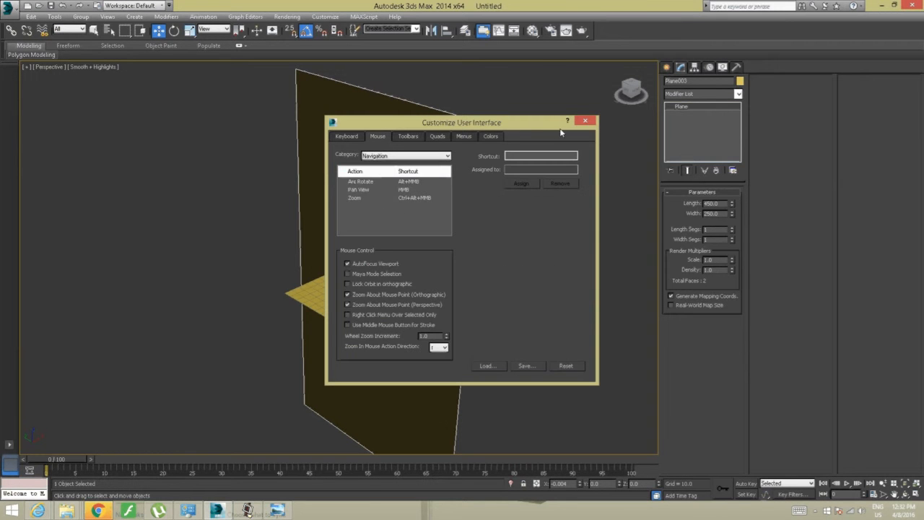
Look at the initial settings for tool options and UI schemes, leaving them as they are.
left_click(585, 120)
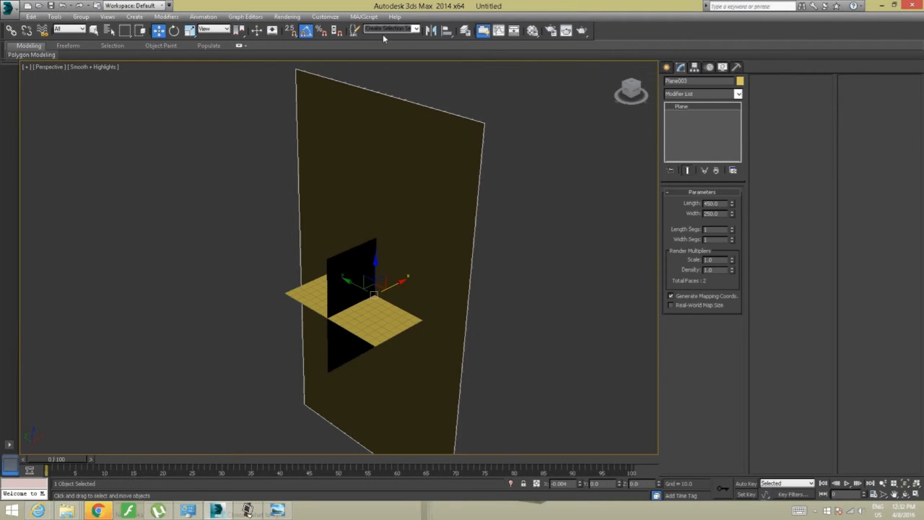
left_click(334, 17)
left_click(336, 100)
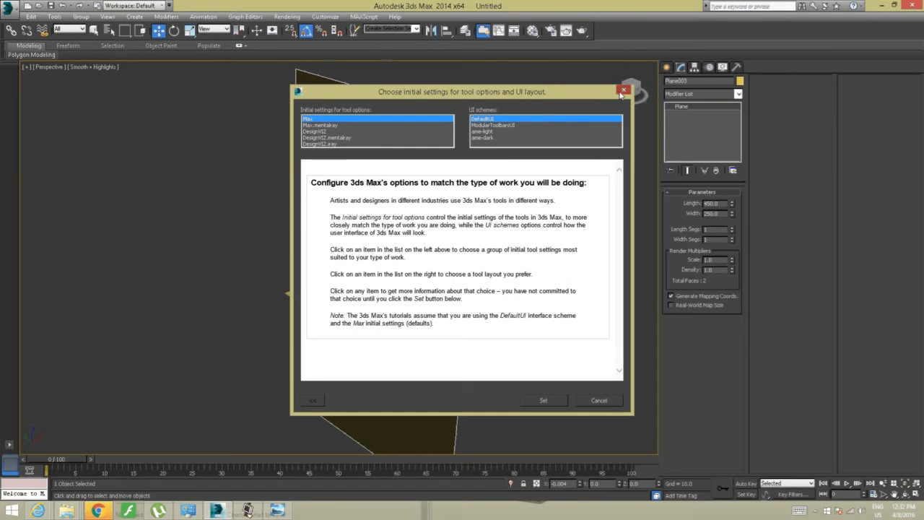
left_click(621, 92)
Set the scene's display unit scale to Metric with Centimeters.
left_click(326, 17)
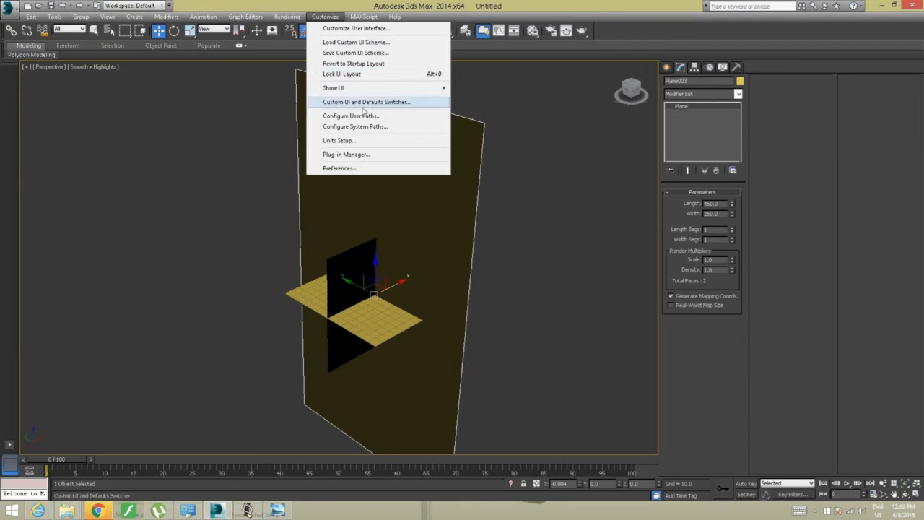
left_click(371, 140)
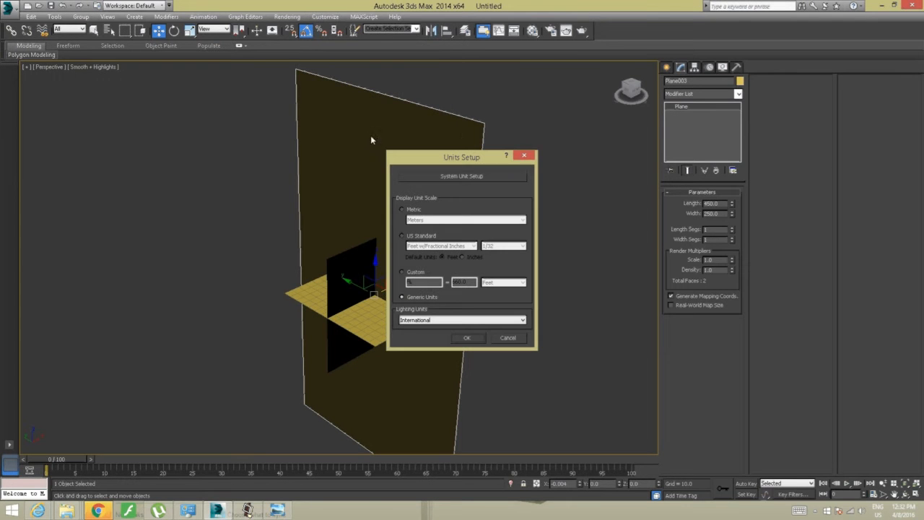
left_click(404, 209)
left_click(483, 221)
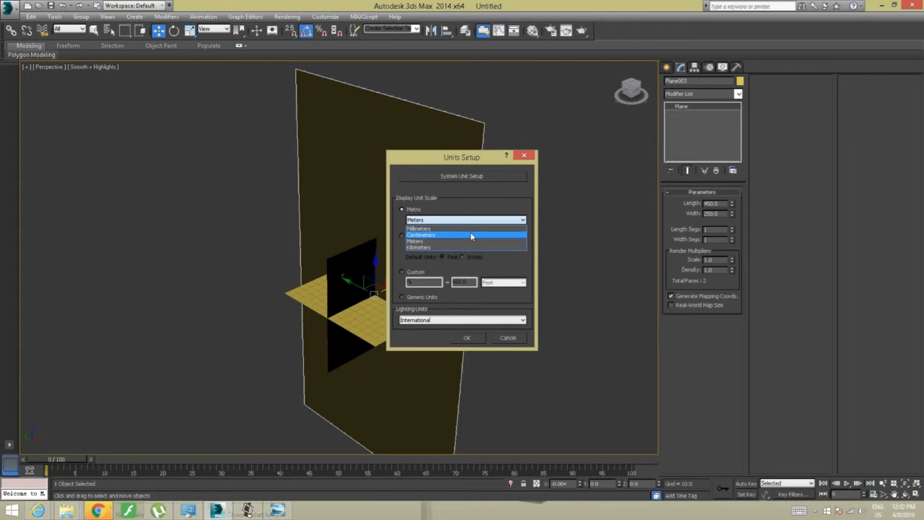
left_click(471, 235)
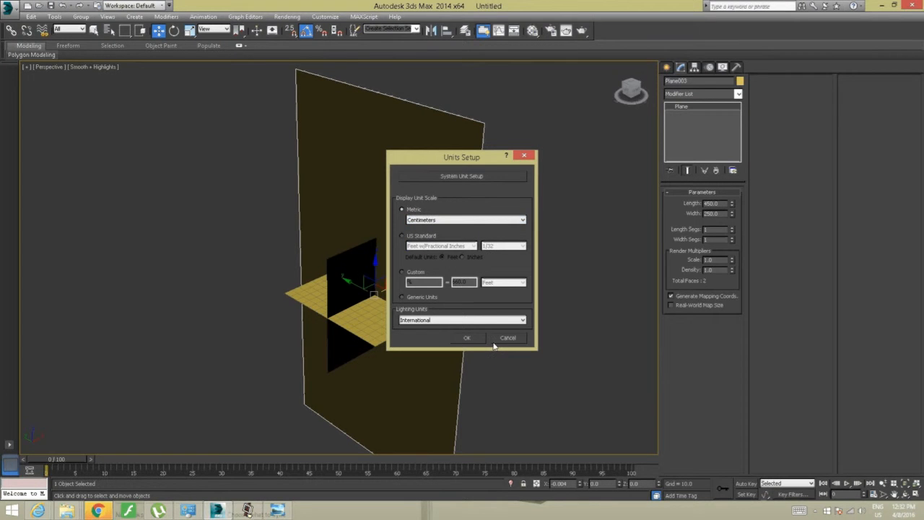
left_click(468, 337)
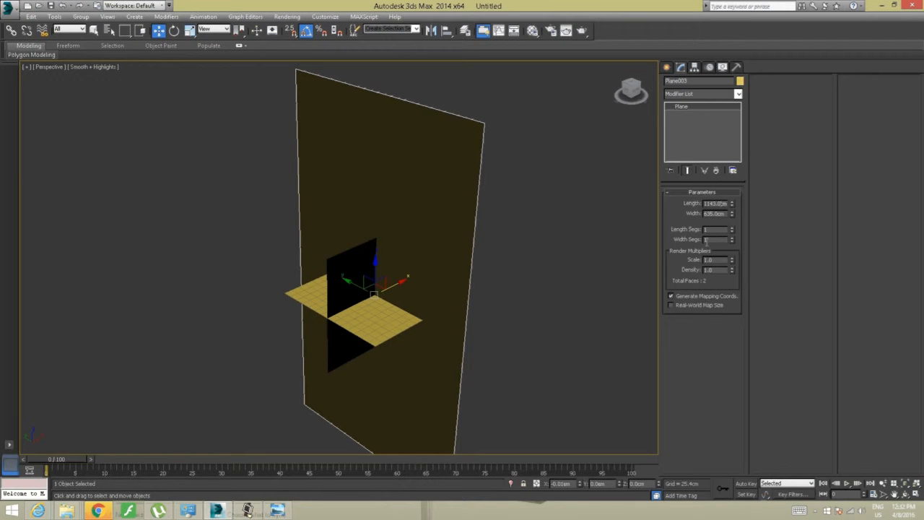
Review the Metric and US Standard display unit options, keeping Metric with Centimeters.
left_click(325, 16)
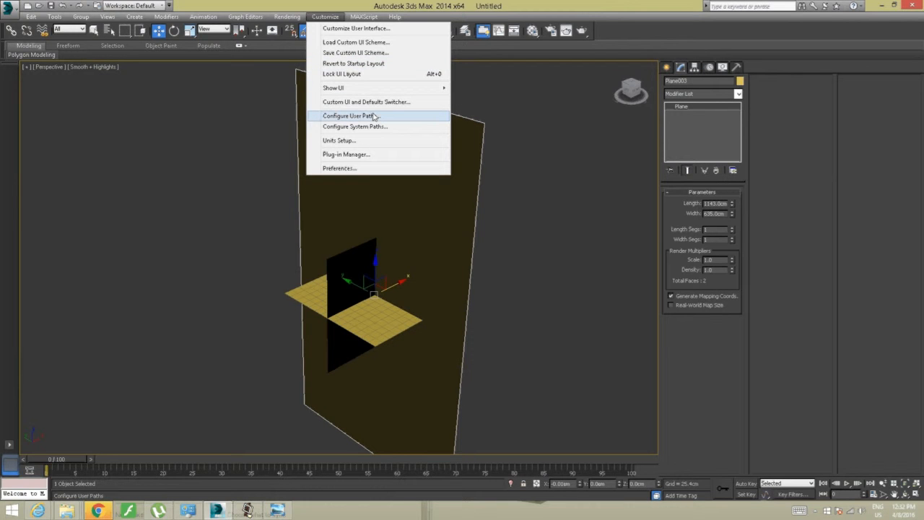
left_click(374, 139)
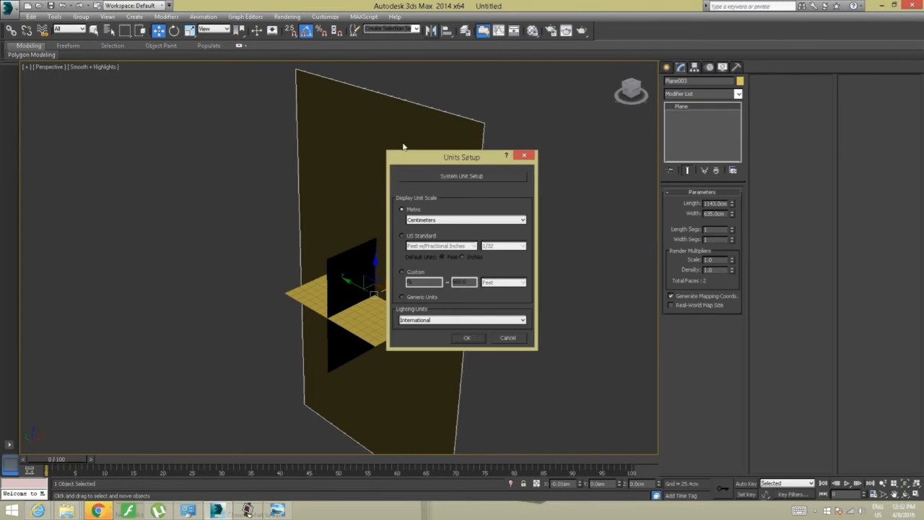
left_click(487, 220)
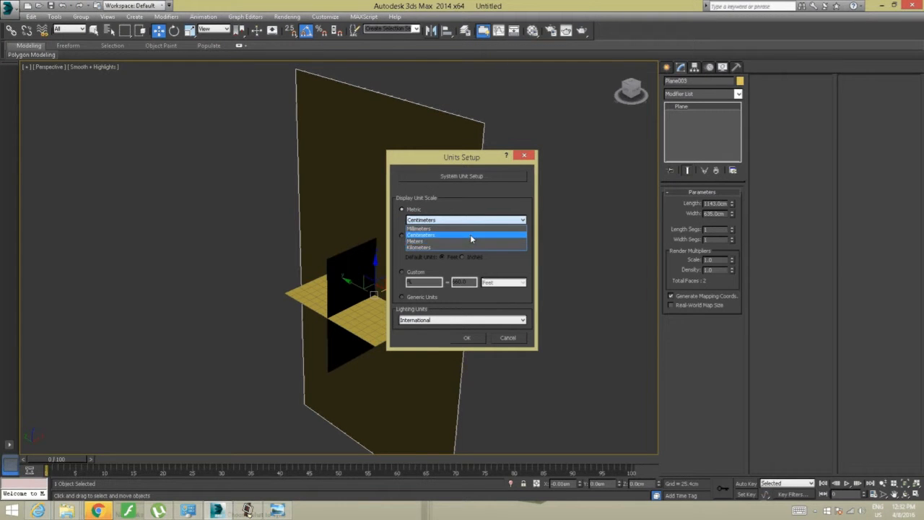
left_click(470, 234)
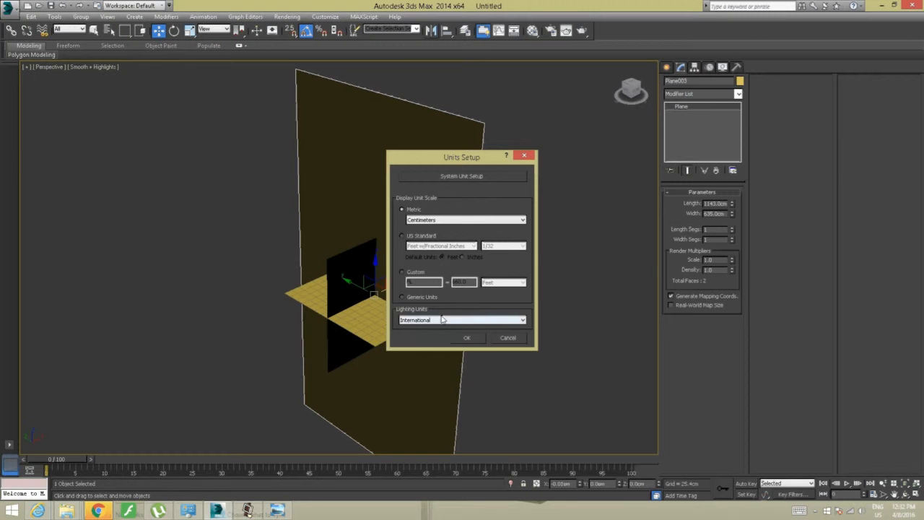
left_click(403, 238)
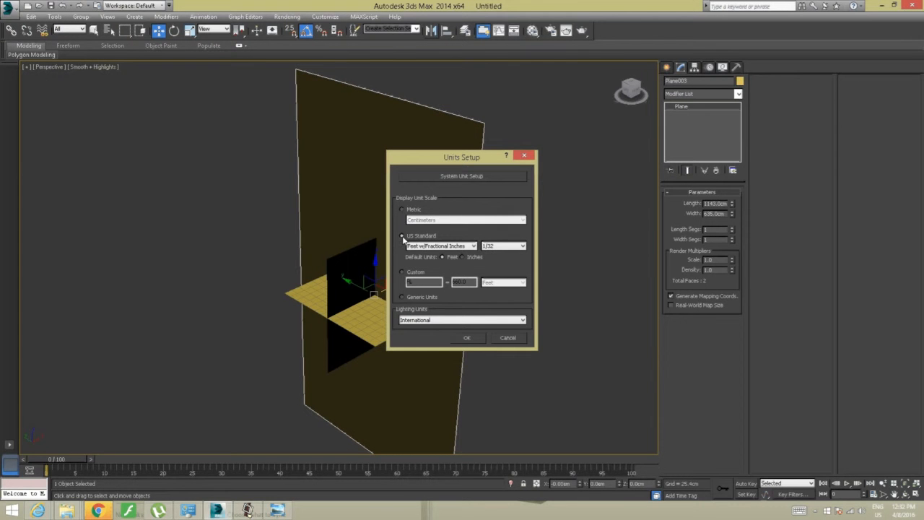
left_click(444, 246)
left_click(444, 246)
left_click(401, 210)
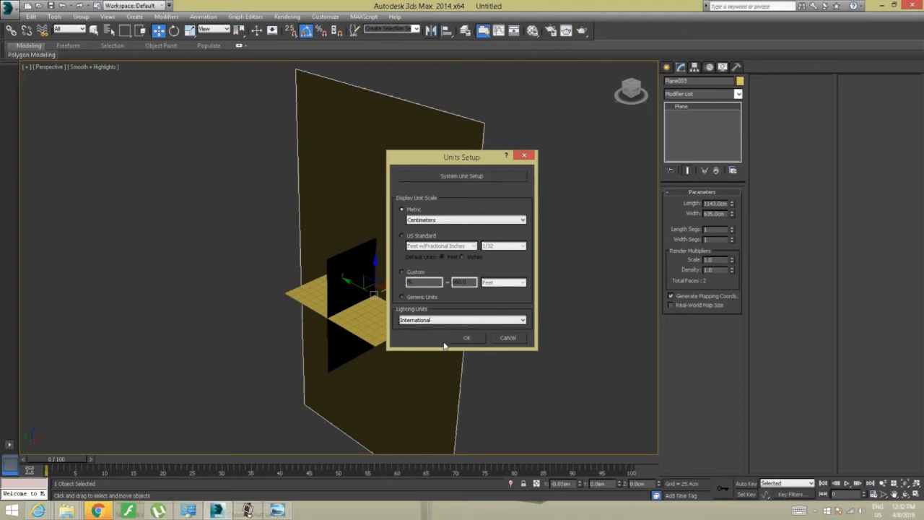
left_click(468, 338)
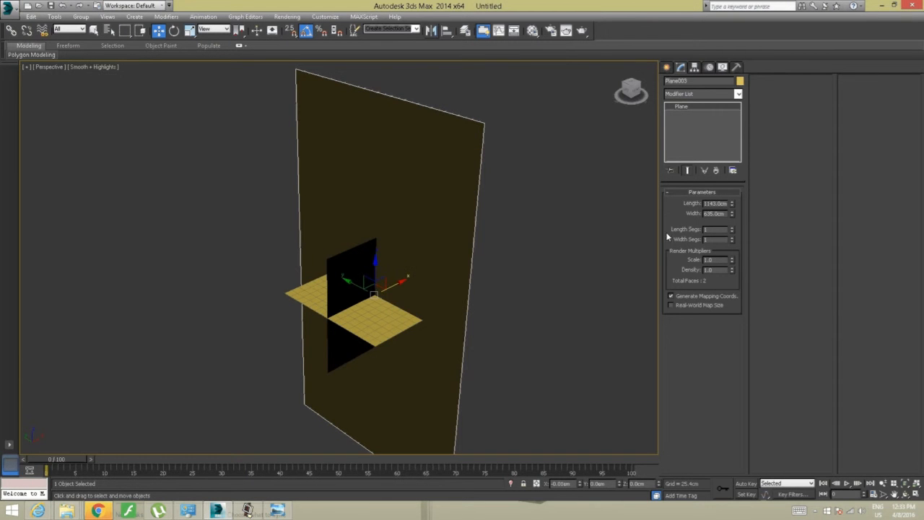
Set the selected upright plane's length to 450 cm and its width to 250 cm.
double_click(727, 203)
type("450")
key("Return")
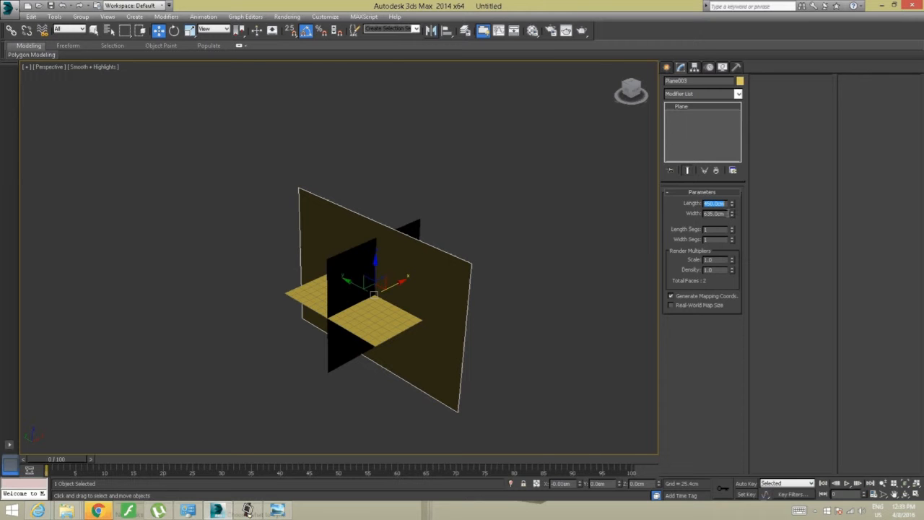
key("Tab")
type("3")
type("50")
key("Return")
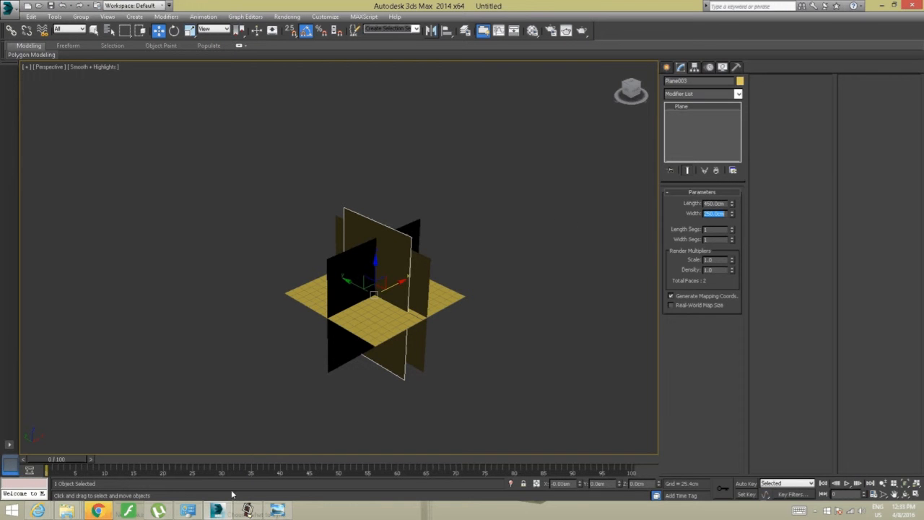
Switch to File Explorer to check the front view blueprint's pixel dimensions again, and return to 3ds Max.
left_click(277, 510)
left_click(217, 510)
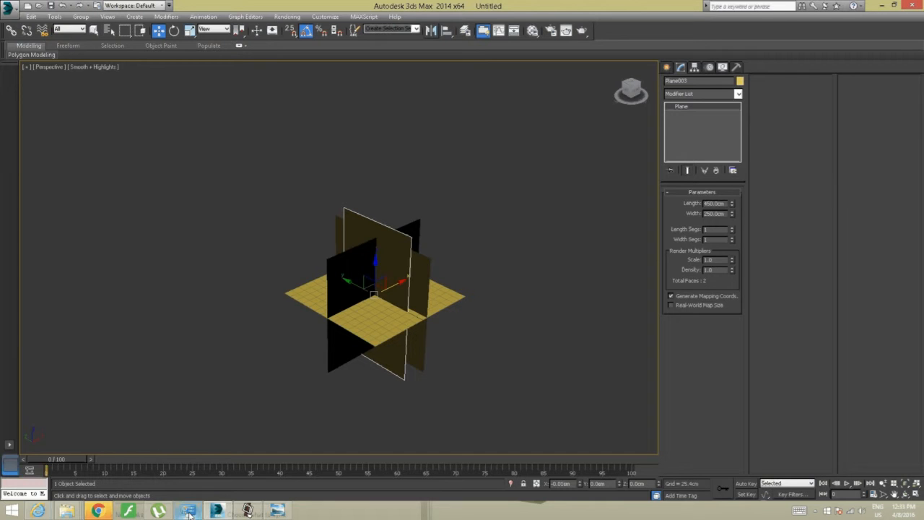
mouse_move(66, 510)
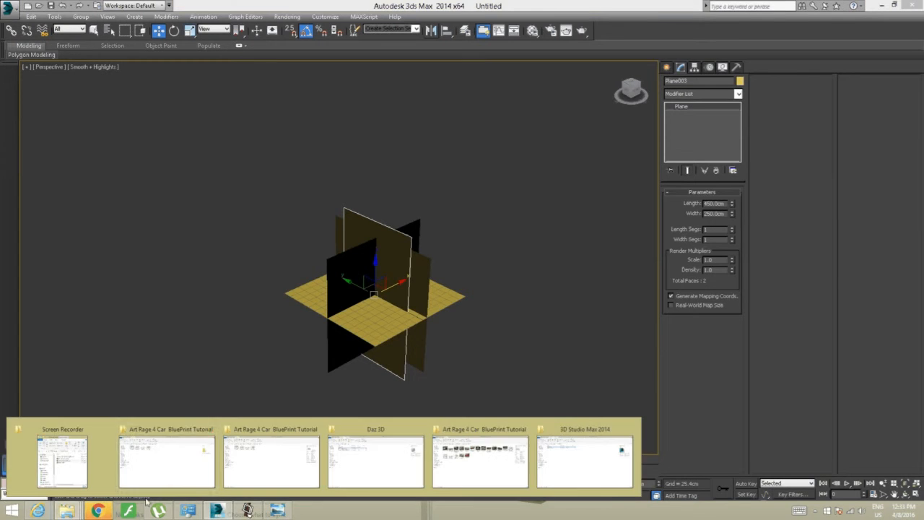
left_click(461, 466)
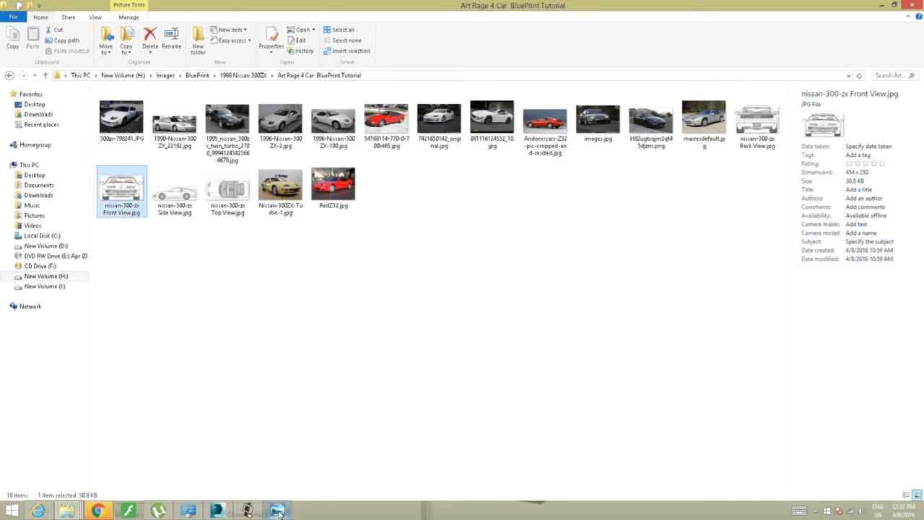
left_click(247, 511)
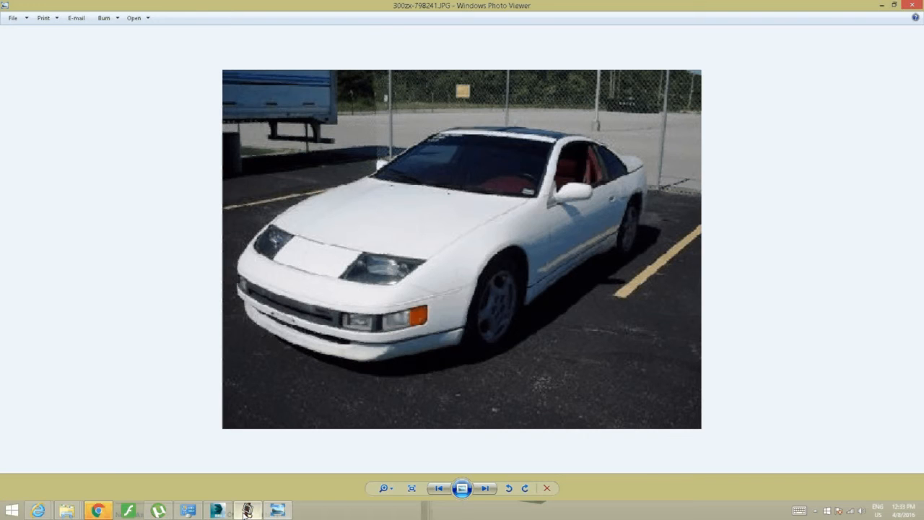
left_click(216, 510)
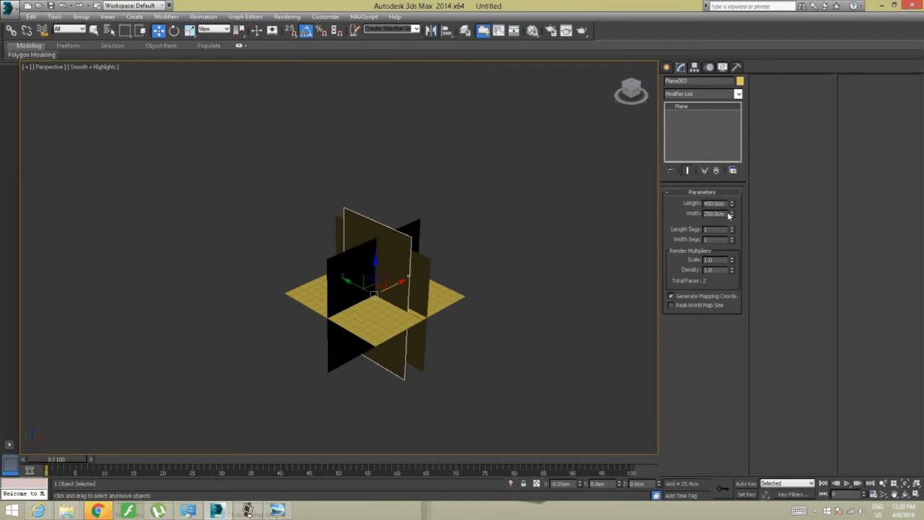
Set the selected upright plane's width to 450 cm and its length to 250 cm.
left_click_drag(725, 215, 666, 215)
type("450")
key("Return")
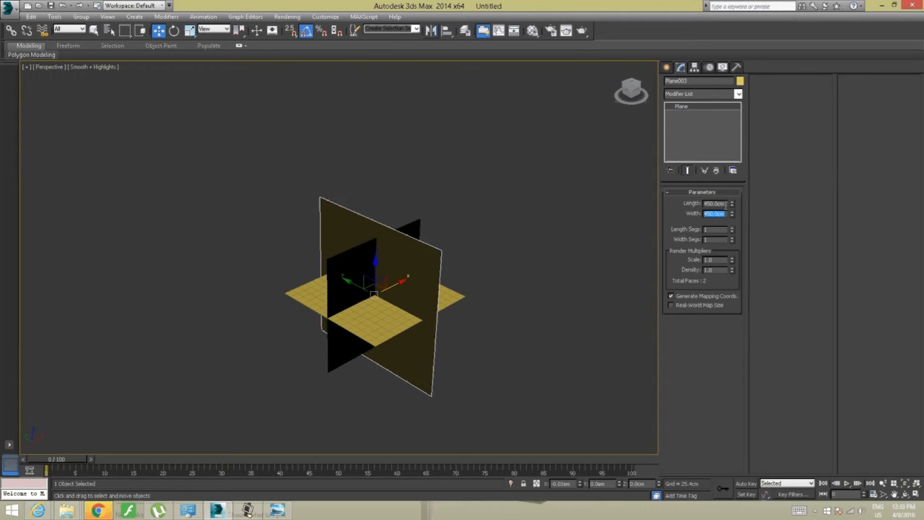
left_click_drag(725, 205, 658, 201)
type("250")
key("Return")
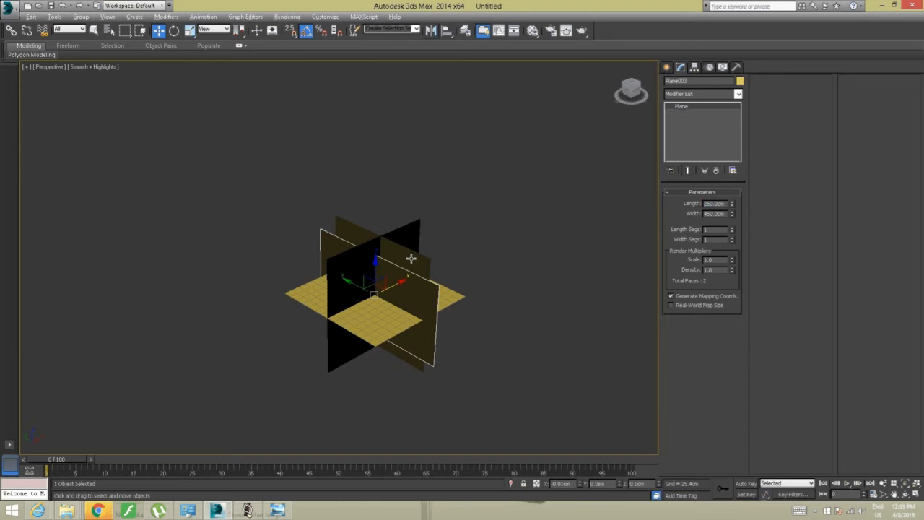
Select the other upright plane parallel to the resized one and set its width to 412 cm and length to 261 cm.
mouse_move(410, 257)
middle_mouse_down("alt")
mouse_move(389, 253)
mouse_move(404, 238)
mouse_move(425, 257)
middle_mouse_up("alt")
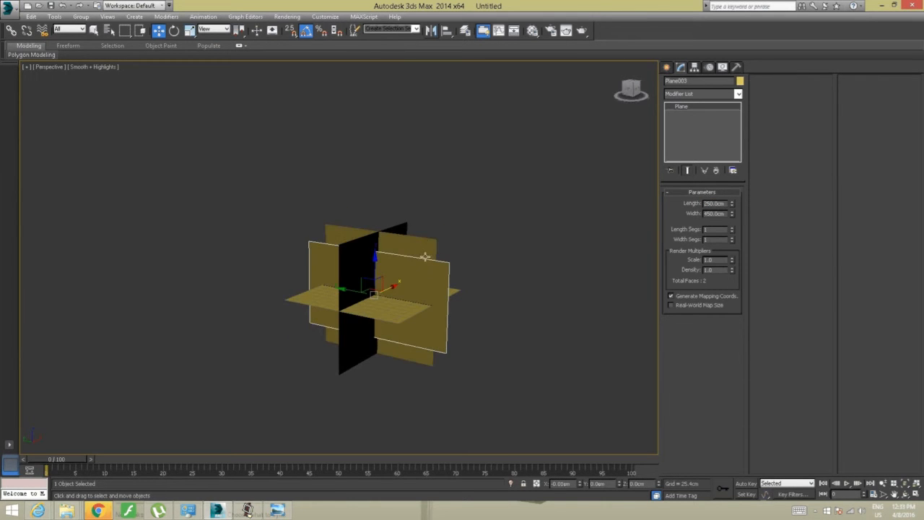
left_click(424, 235)
left_click(424, 241)
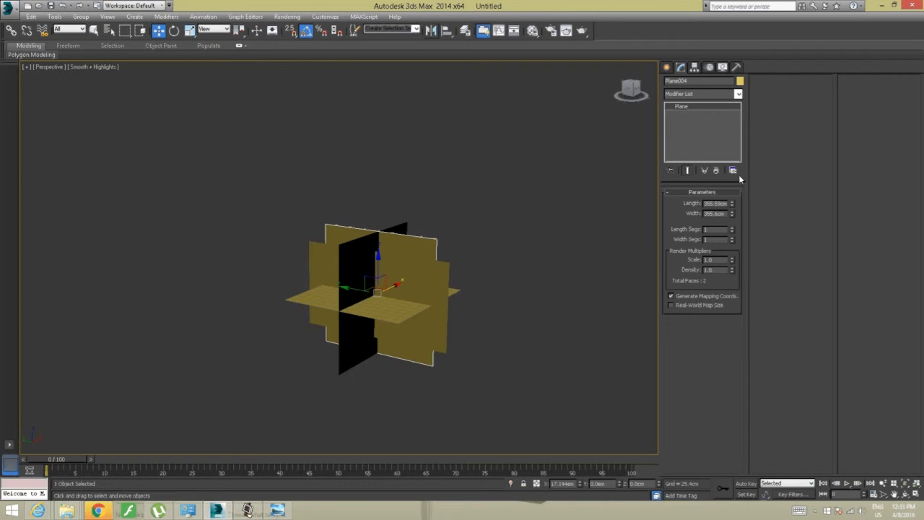
double_click(724, 212)
type("412")
key("Return")
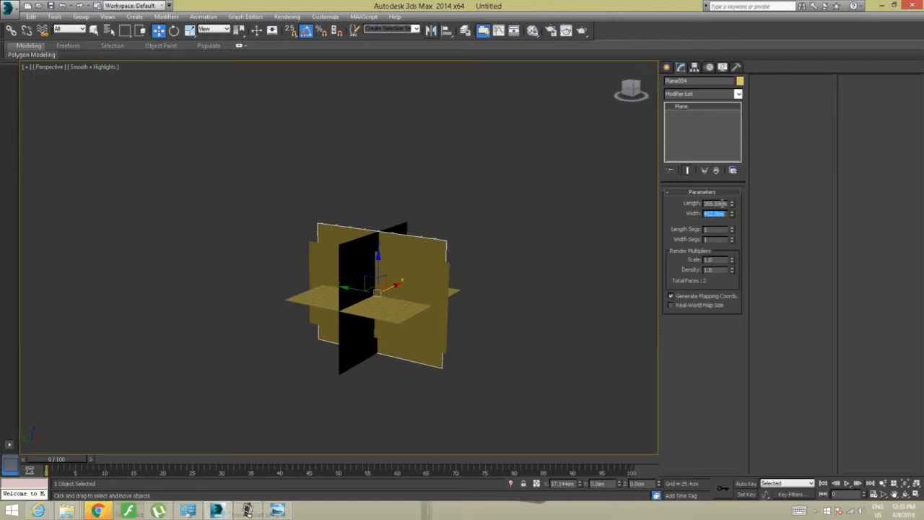
left_click(725, 203)
left_click_drag(726, 203, 656, 205)
type("261")
key("Return")
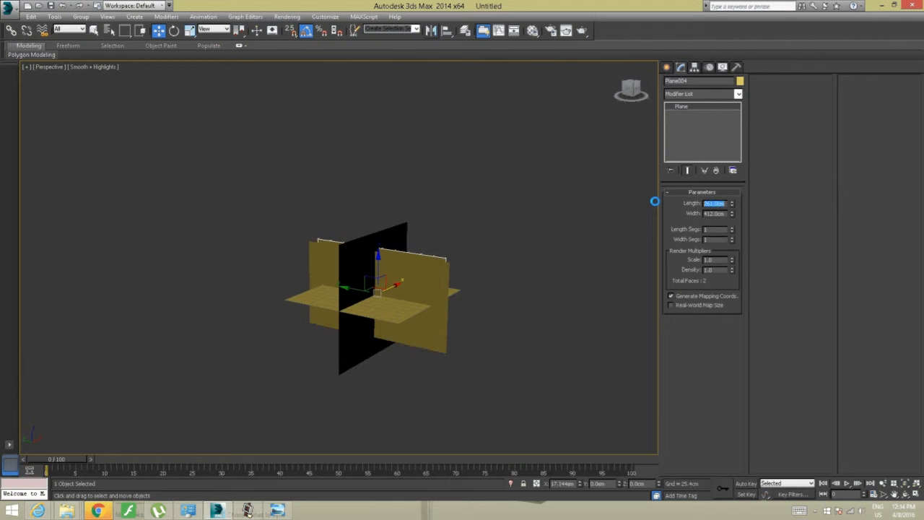
Examine the two parallel upright planes from several angles and compare their size and placement against the other planes.
middle_click_drag(490, 251, 413, 295, "alt")
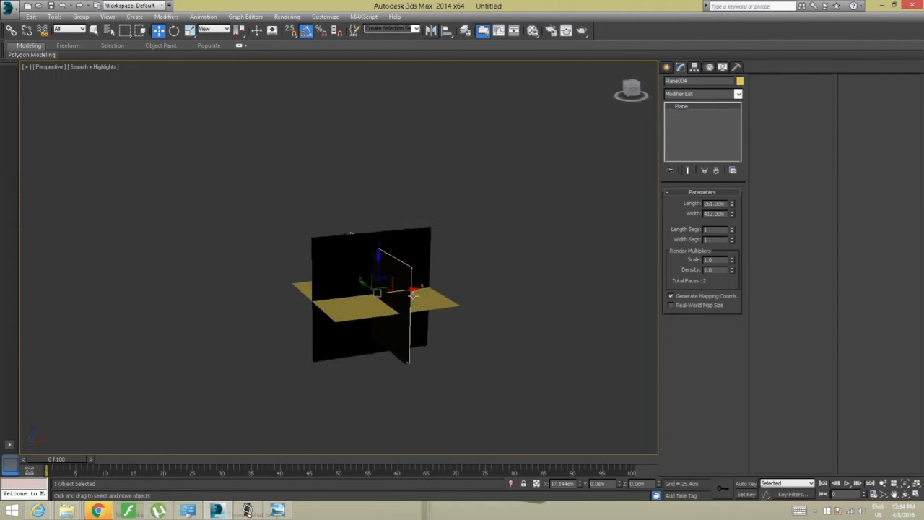
scroll(413, 295, "up", 4)
scroll(412, 299, "down", 2)
middle_click_drag(362, 311, 411, 326, "alt")
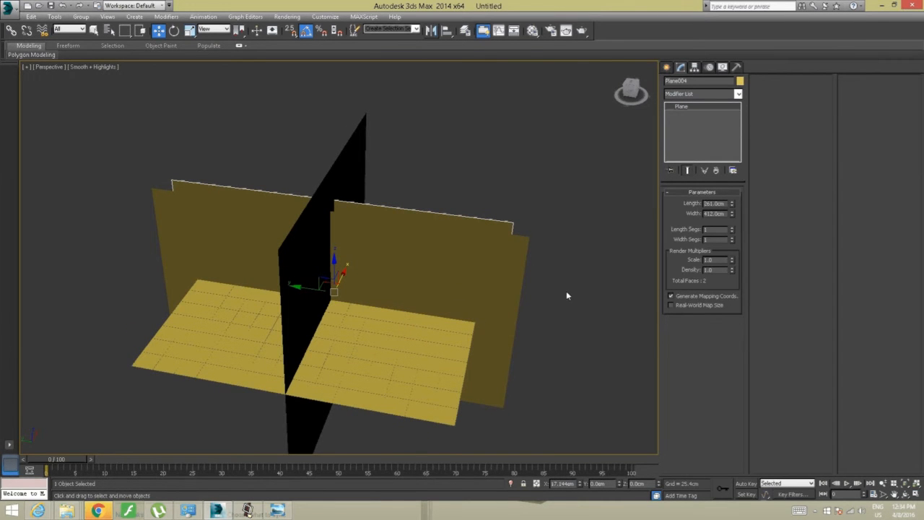
middle_click_drag(566, 291, 476, 296, "alt")
left_click(477, 277)
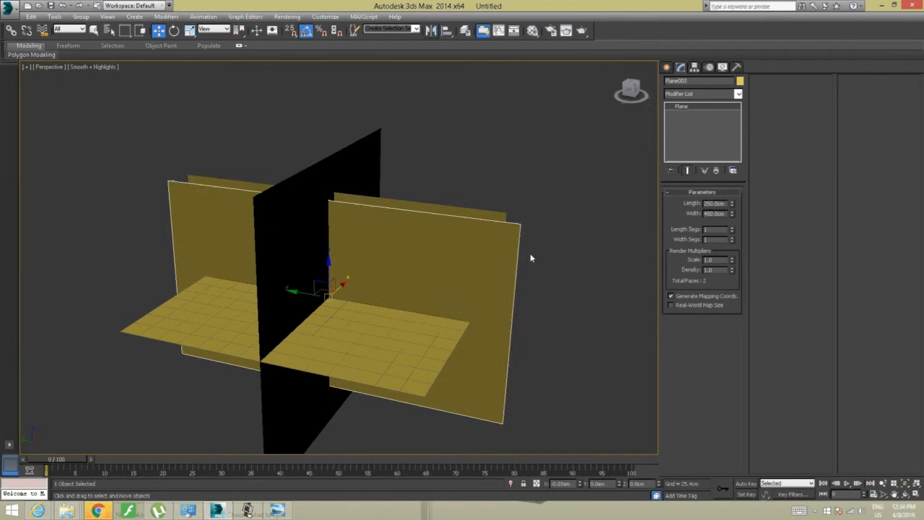
middle_click_drag(530, 258, 388, 272, "alt")
left_click(285, 282)
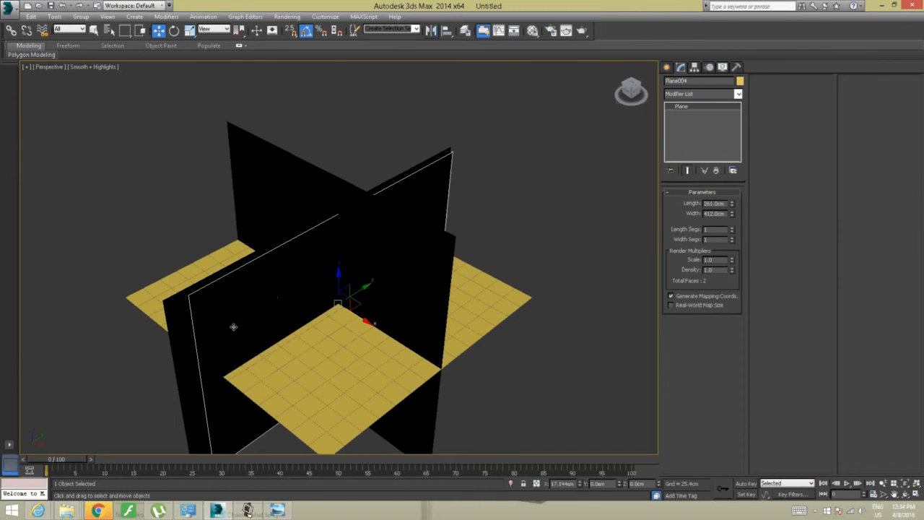
middle_click_drag(233, 327, 359, 318, "alt")
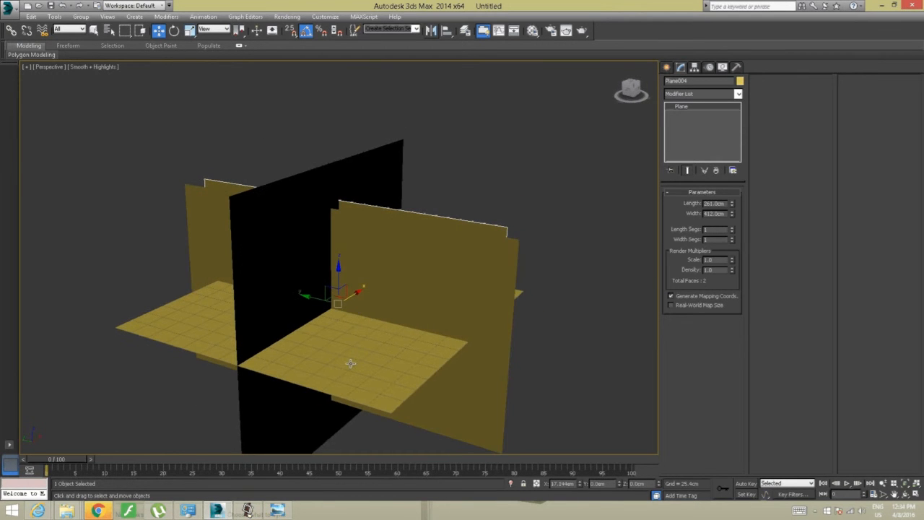
Select the horizontal ground plane and set its length to 930 cm.
left_click(350, 363)
middle_click_drag(273, 355, 249, 353, "alt")
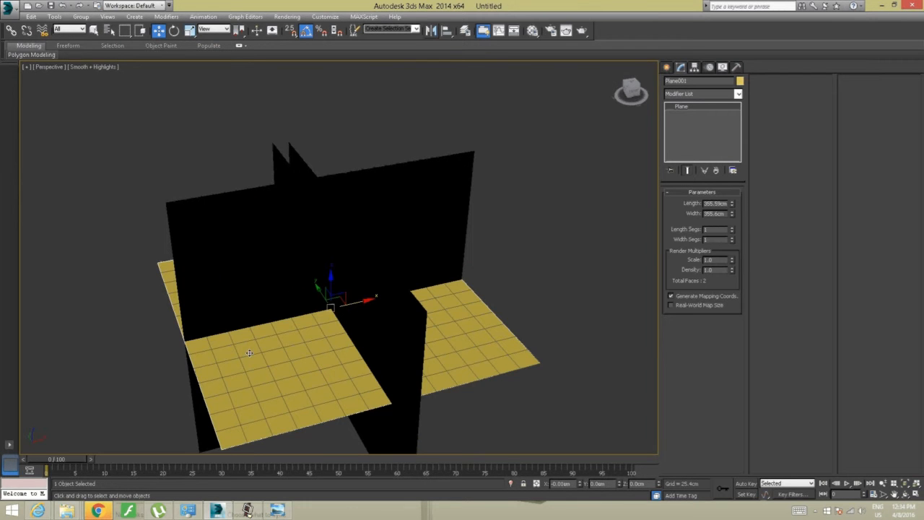
scroll(253, 353, "down", 3)
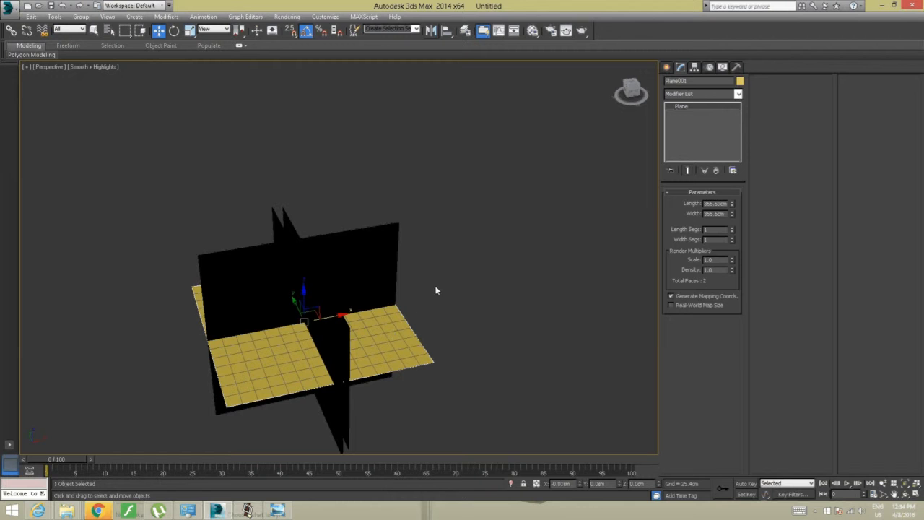
double_click(722, 204)
type("930")
key("Return")
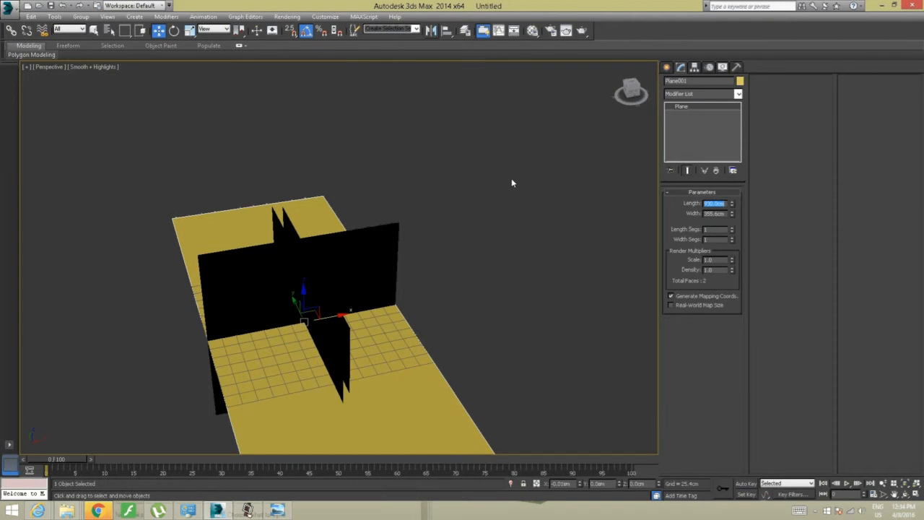
Set the horizontal ground plane's length to 440 cm and its width to 930 cm.
type("440")
key("Return")
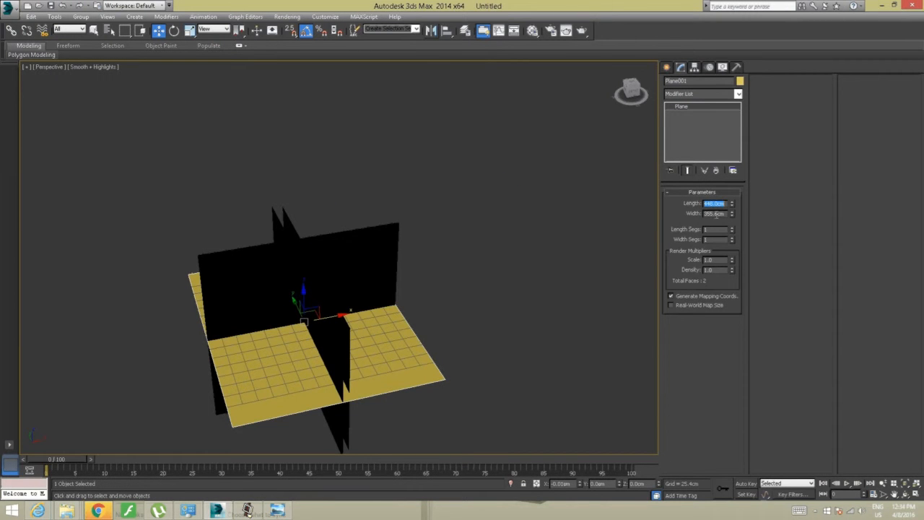
left_click(716, 214)
left_click_drag(722, 215, 687, 215)
type("930")
key("Return")
Select the long upright plane and set its width to 927 cm and its length to 267 cm.
left_click(232, 280)
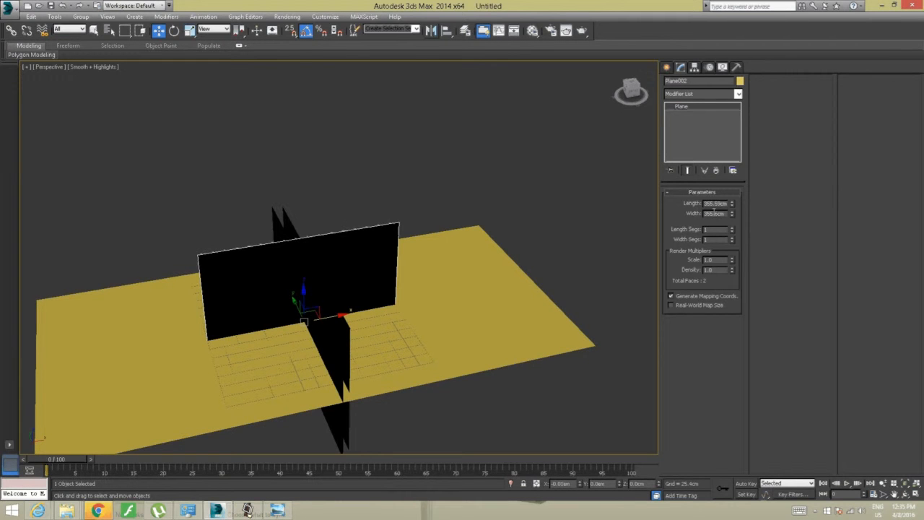
left_click_drag(721, 212, 679, 212)
type("827")
key("Return")
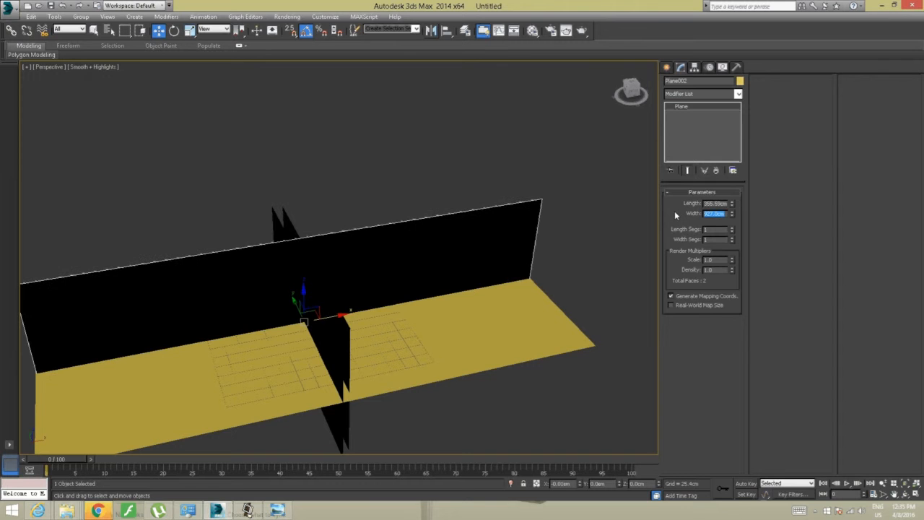
left_click(712, 203)
left_click_drag(726, 203, 666, 204)
type("267")
key("Return")
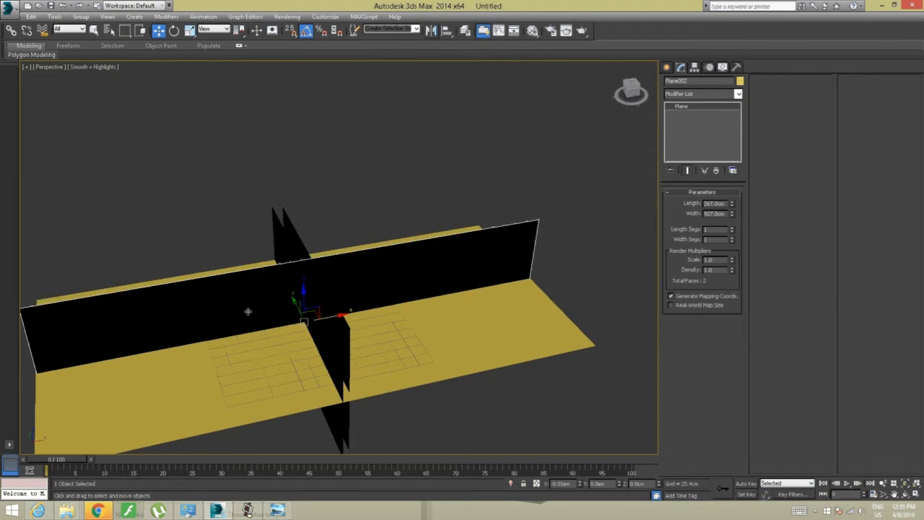
Set the long upright plane's length to 260 cm.
middle_click_drag(247, 311, 308, 316, "alt")
scroll(294, 276, "down", 3)
scroll(263, 276, "up", 5)
scroll(252, 283, "down", 1)
scroll(247, 289, "down", 3)
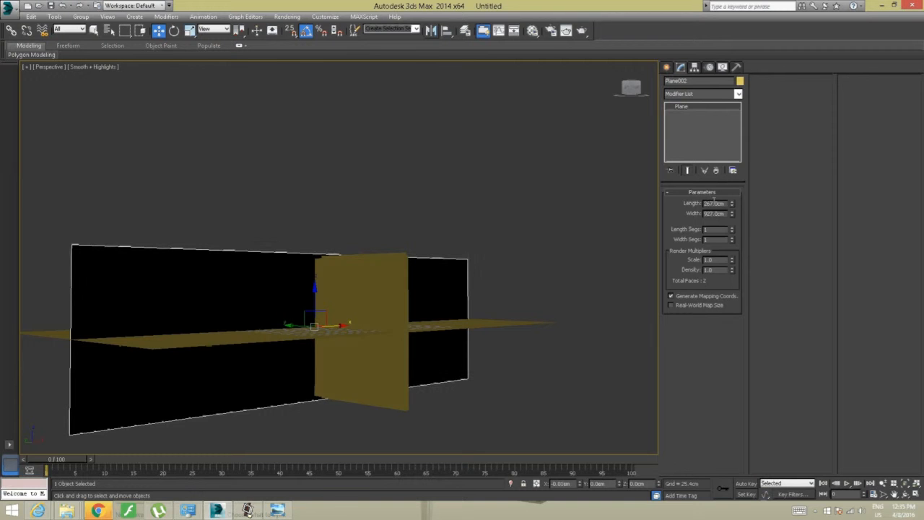
key("BackSpace")
type("0")
key("Return")
Select the 450 cm wide upright cross plane and set its length to 260 cm.
middle_click_drag(398, 261, 382, 266, "alt")
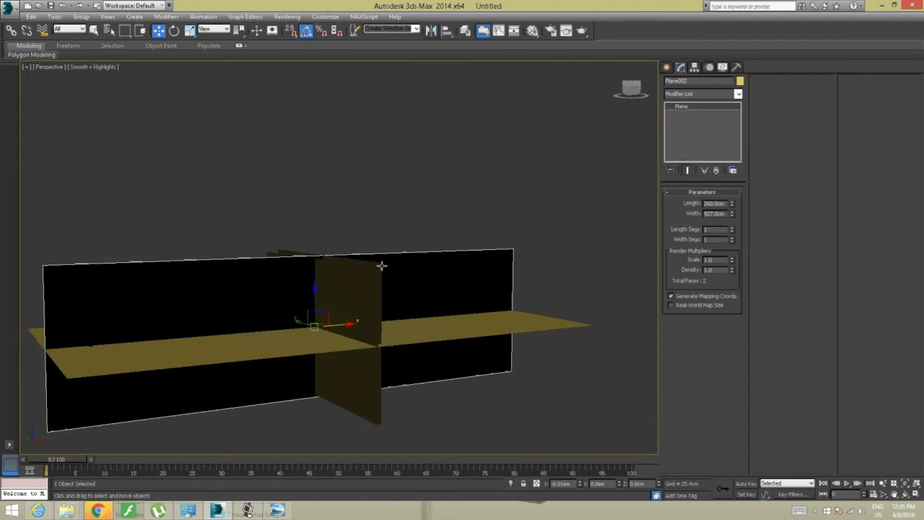
left_click(340, 311)
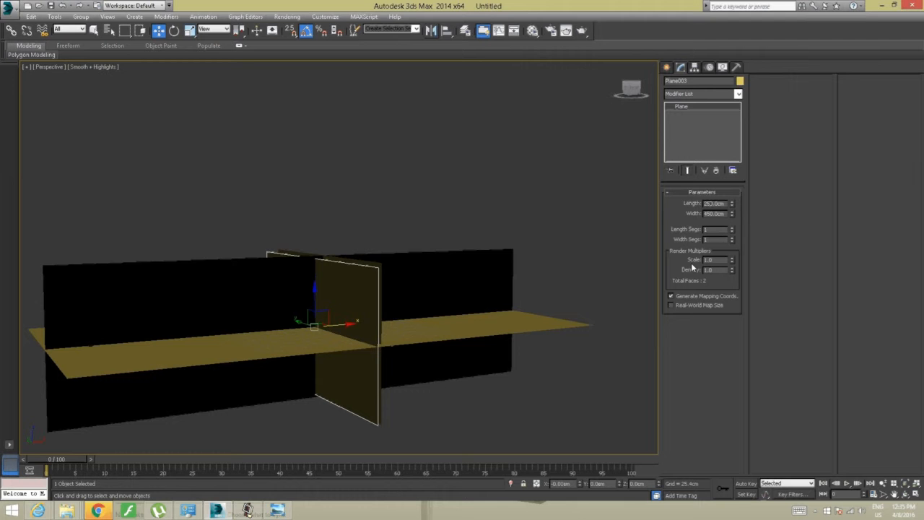
key("BackSpace")
type("6")
key("Return")
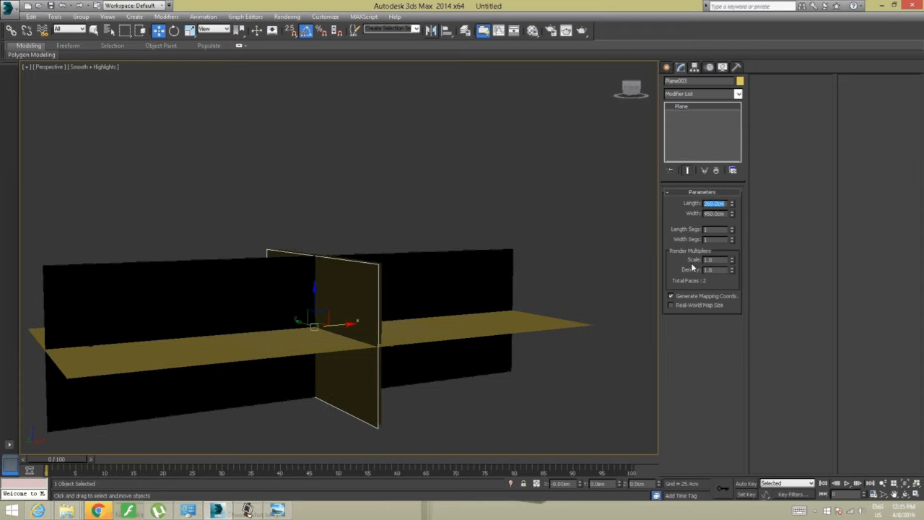
Select the parallel 412 cm wide cross plane and set its length to 260 cm.
middle_click_drag(381, 260, 391, 297, "alt")
left_click(391, 299)
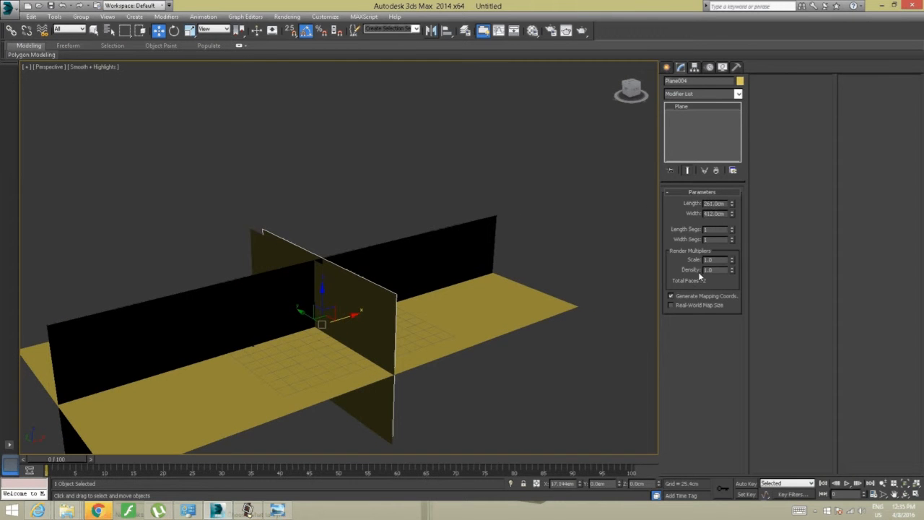
key("BackSpace")
type("6")
key("Return")
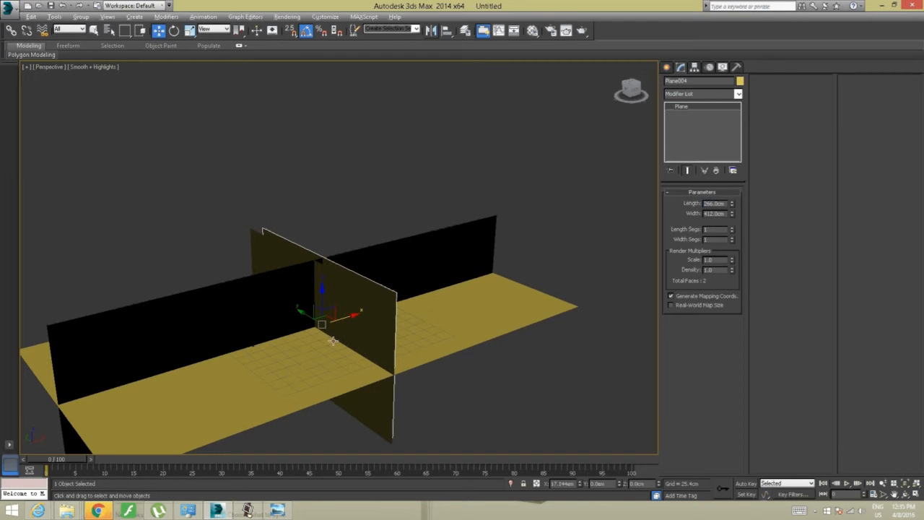
middle_click_drag(339, 342, 334, 340, "alt")
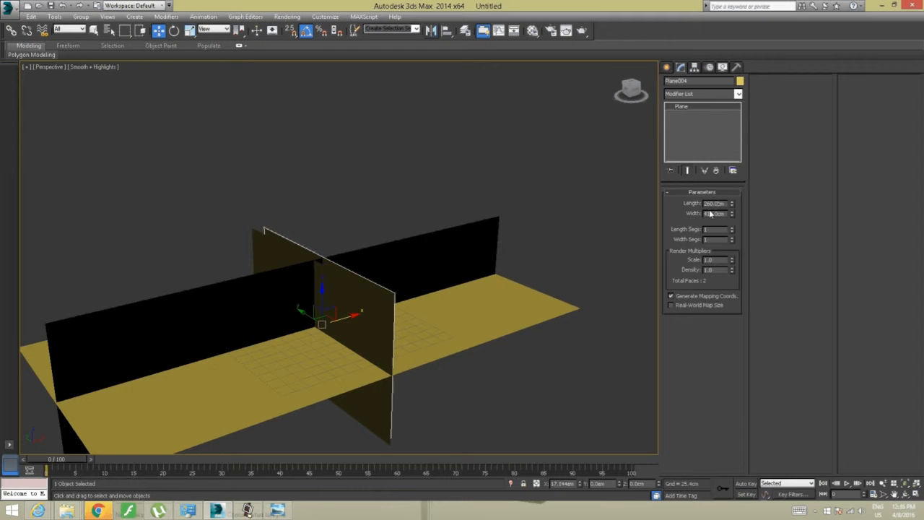
key("Return")
Select the long upright plane again and set its width to 925 cm.
middle_click_drag(316, 267, 248, 351, "alt")
left_click(249, 352)
middle_click_drag(310, 327, 290, 321, "alt")
left_click(169, 298)
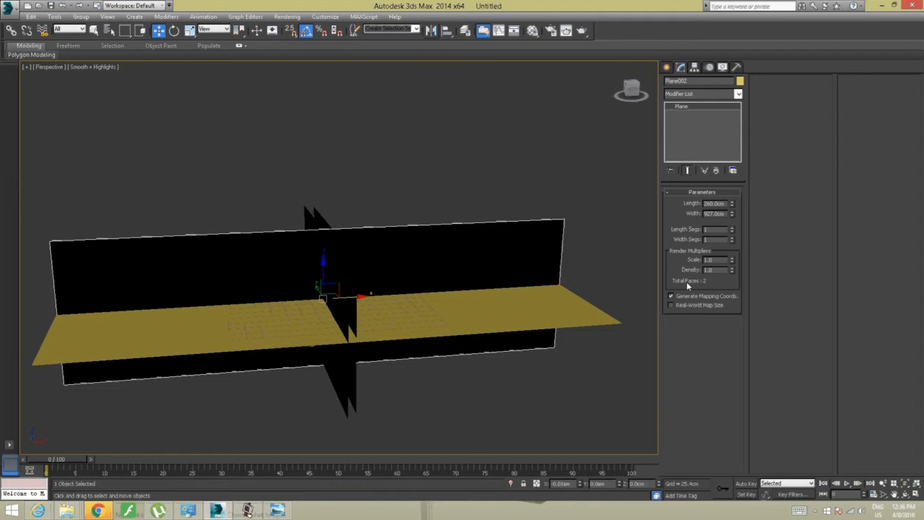
key("BackSpace")
type("5")
key("Return")
Check the ground plane's width and set the long upright plane's width to 930 cm to match.
left_click(154, 254)
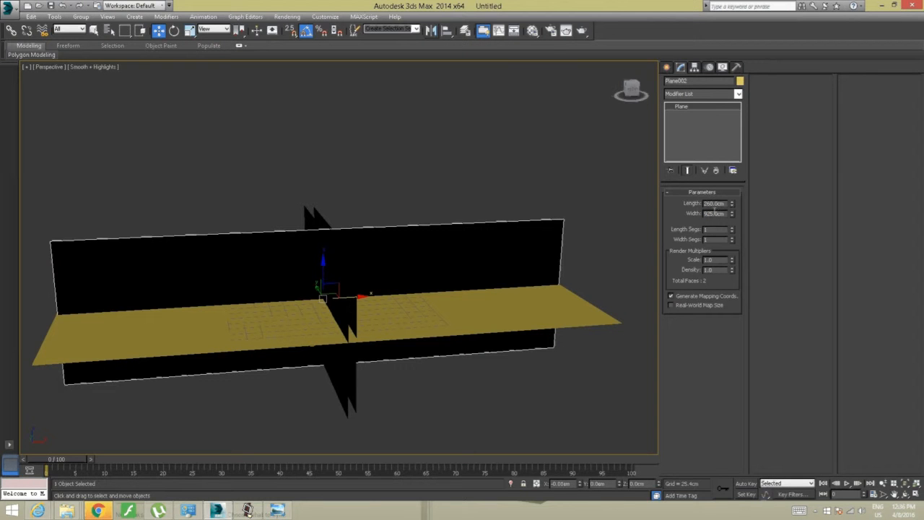
left_click(275, 331)
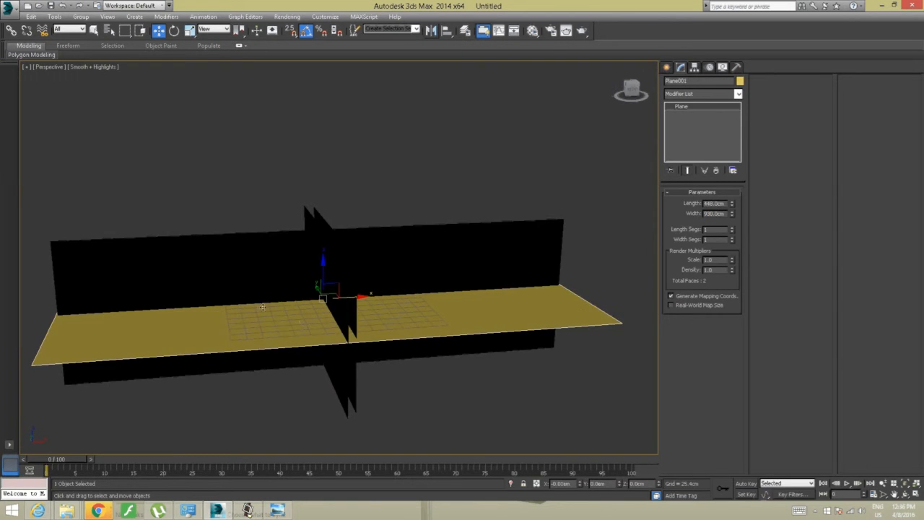
left_click(210, 283)
left_click(206, 343)
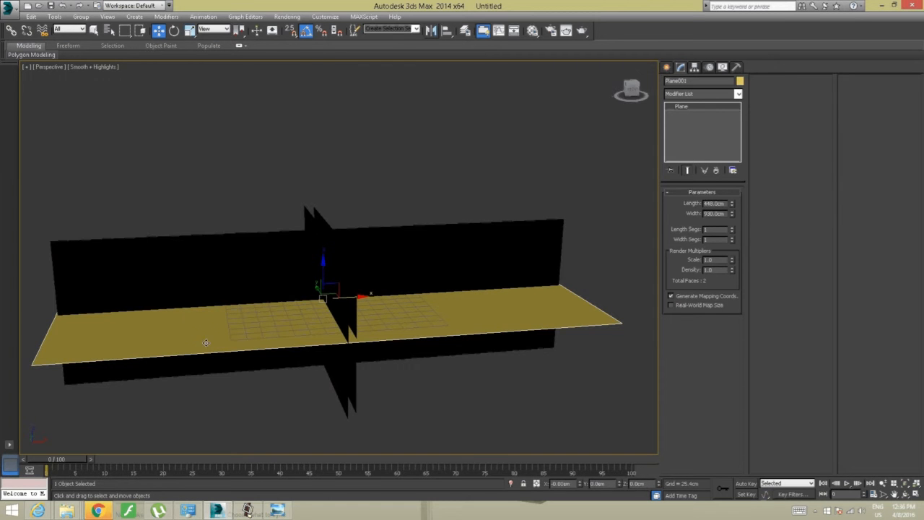
left_click(209, 287)
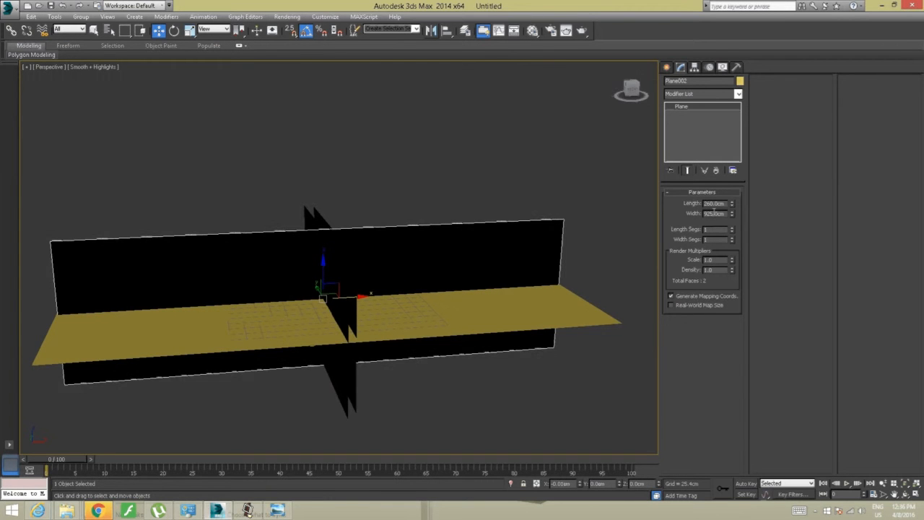
key("BackSpace")
type("30")
key("Return")
middle_click_drag(308, 310, 105, 269, "alt")
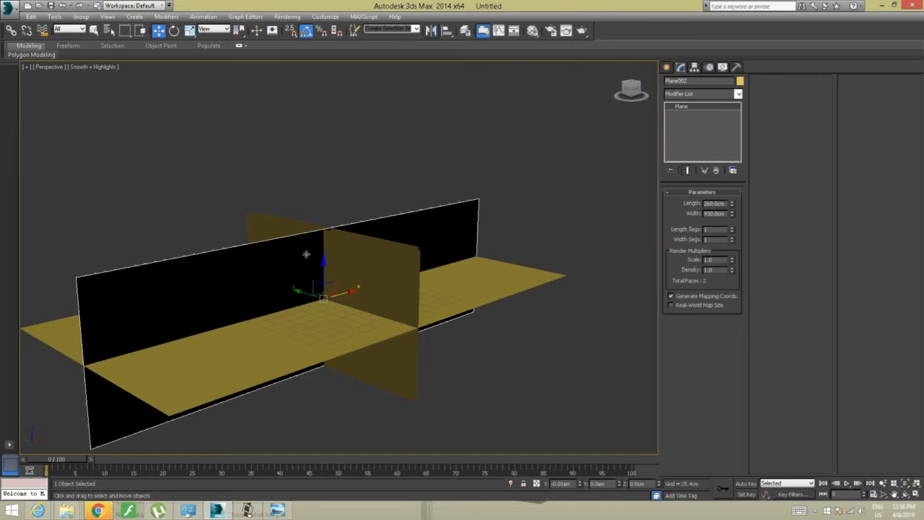
Select the two parallel cross planes and the long upright plane together.
scroll(305, 255, "down", 3)
middle_click_drag(320, 266, 239, 328, "alt")
scroll(298, 266, "up", 2)
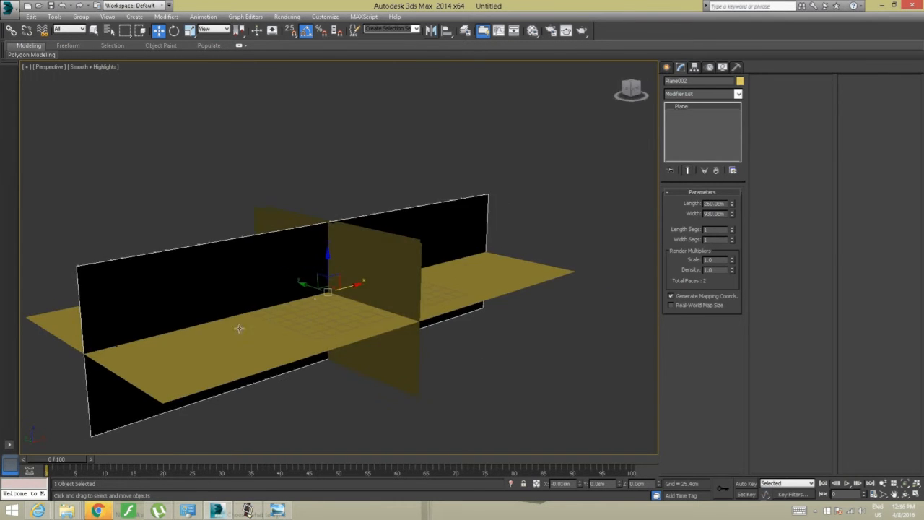
left_click(365, 254)
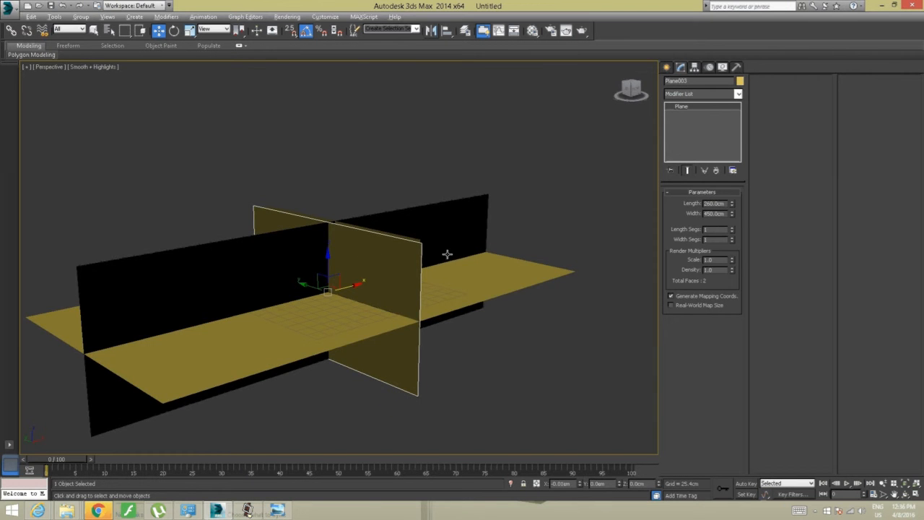
middle_click_drag(447, 254, 351, 282, "alt")
left_click(342, 280, "ctrl")
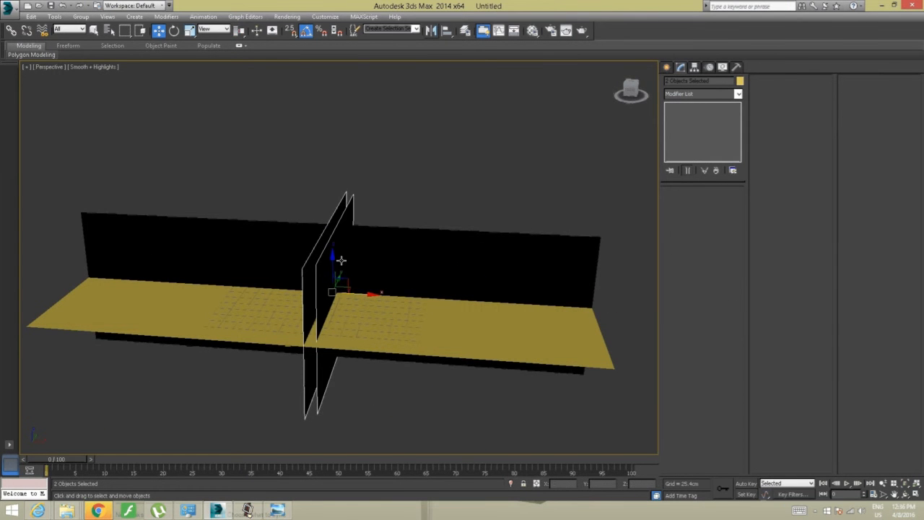
left_click_drag(331, 257, 327, 230)
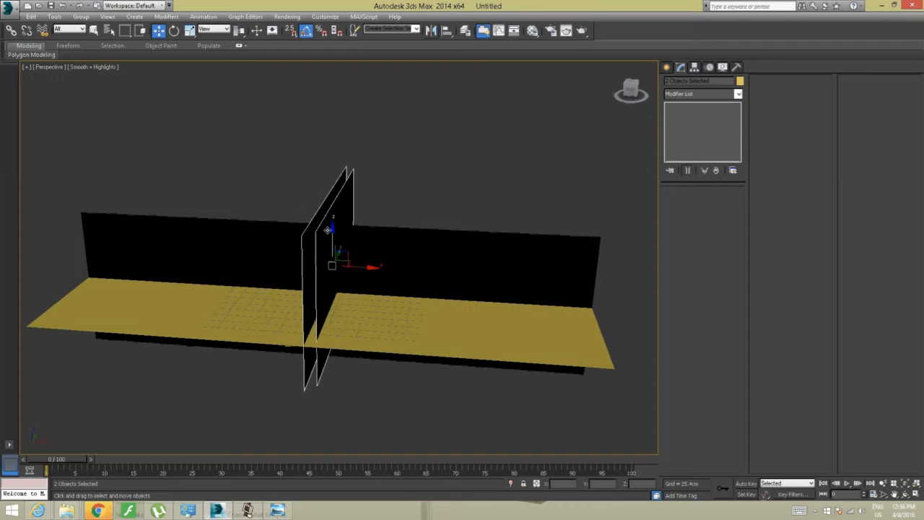
left_click_drag(327, 230, 330, 255)
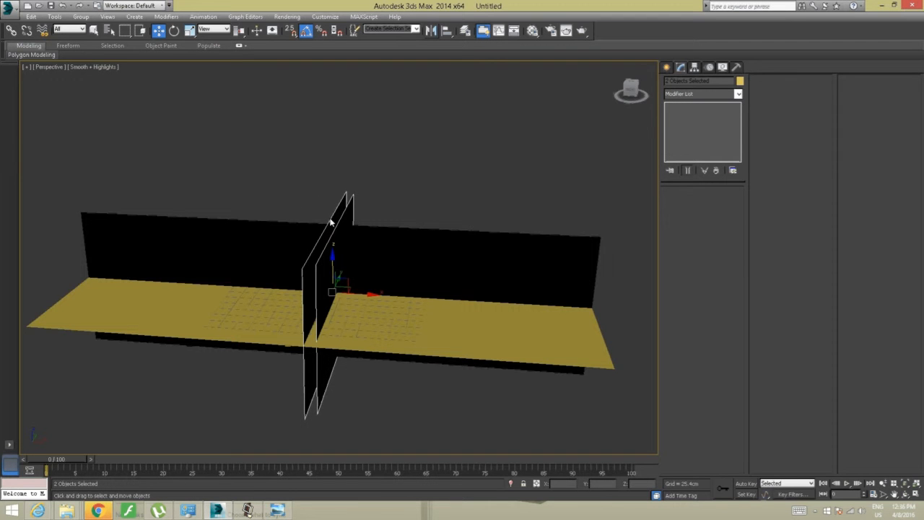
left_click(413, 240, "ctrl")
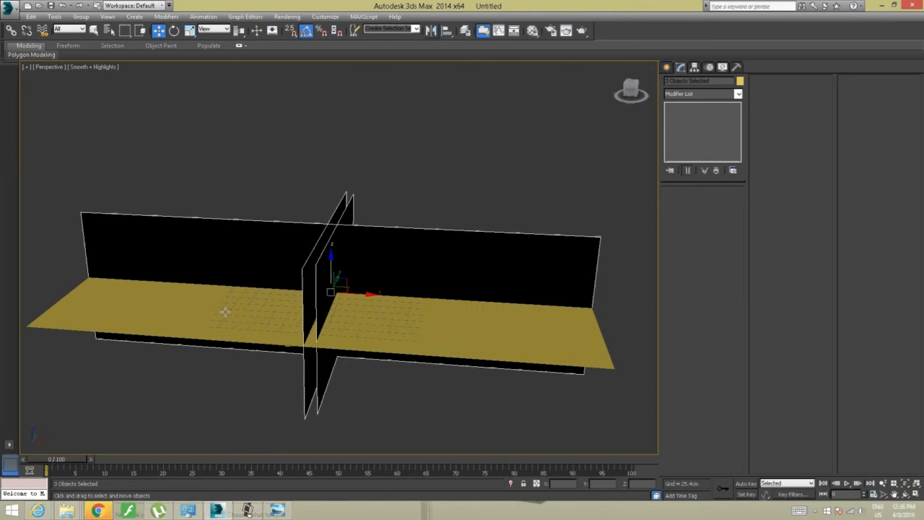
Turn on 2.5D snapping and switch to the four-viewport layout.
middle_click_drag(225, 312, 261, 295, "alt")
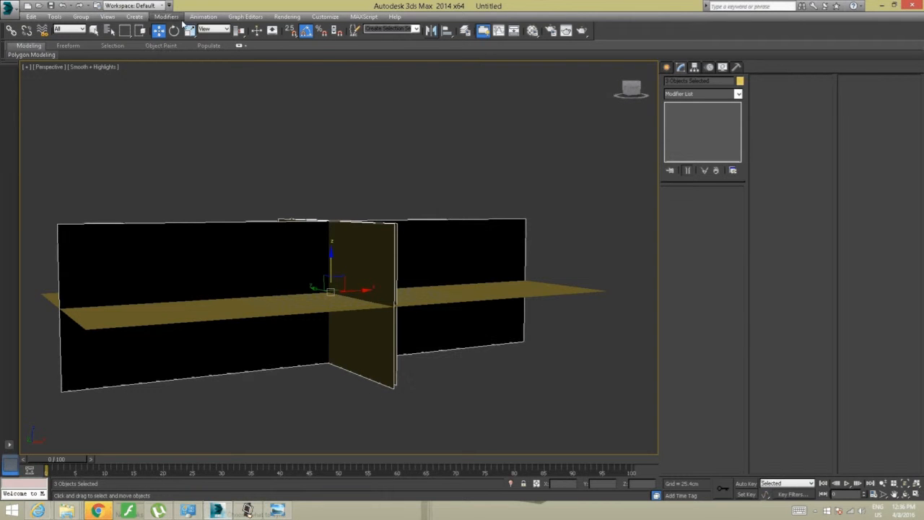
left_click(289, 31)
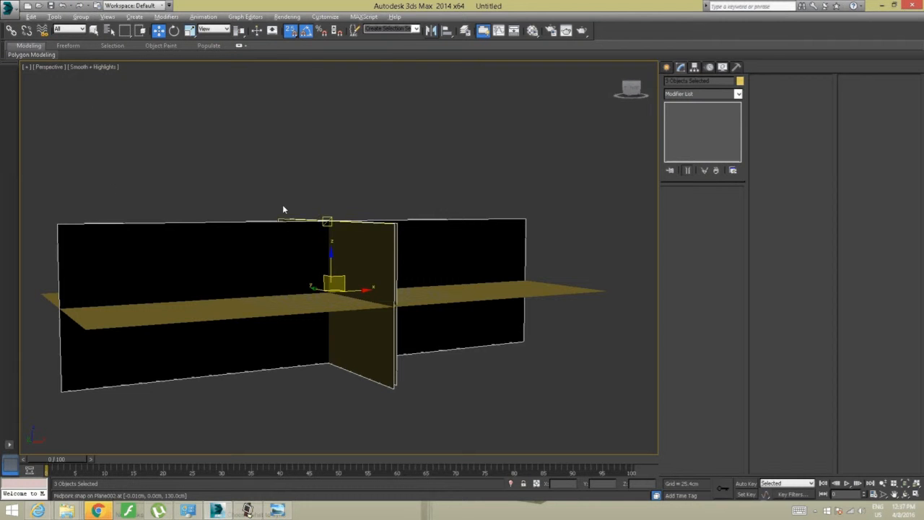
key("alt+w")
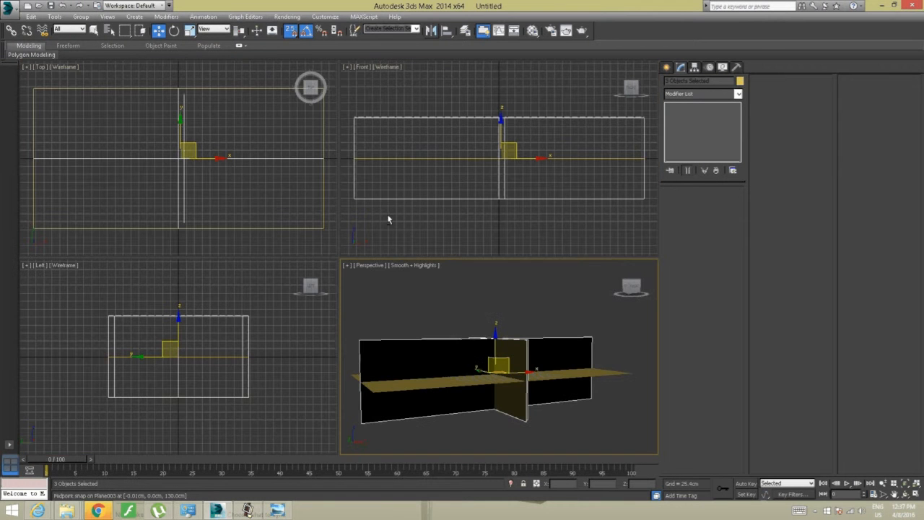
Try to raise the three upright planes onto the ground plane with 2.5D snapping in the Front view, and undo the move.
left_click(502, 125)
left_click_drag(502, 125, 502, 118)
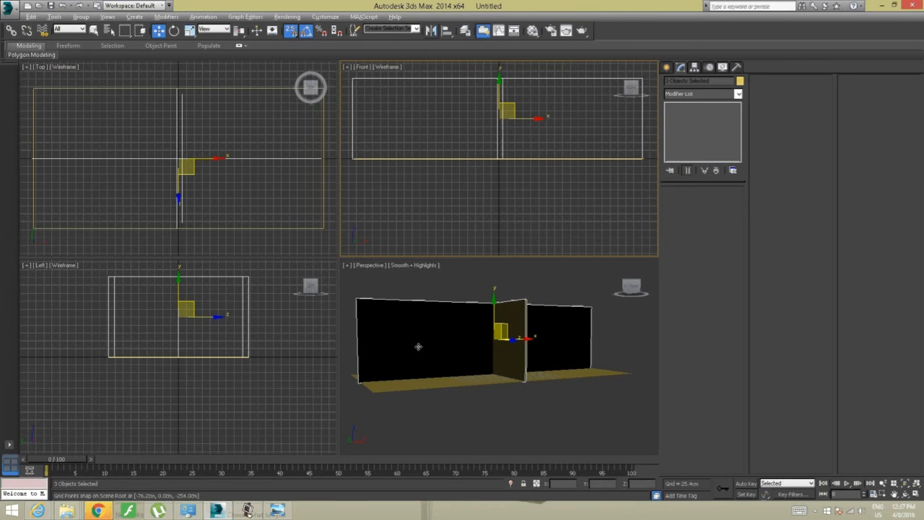
middle_click_drag(419, 346, 371, 398, "alt")
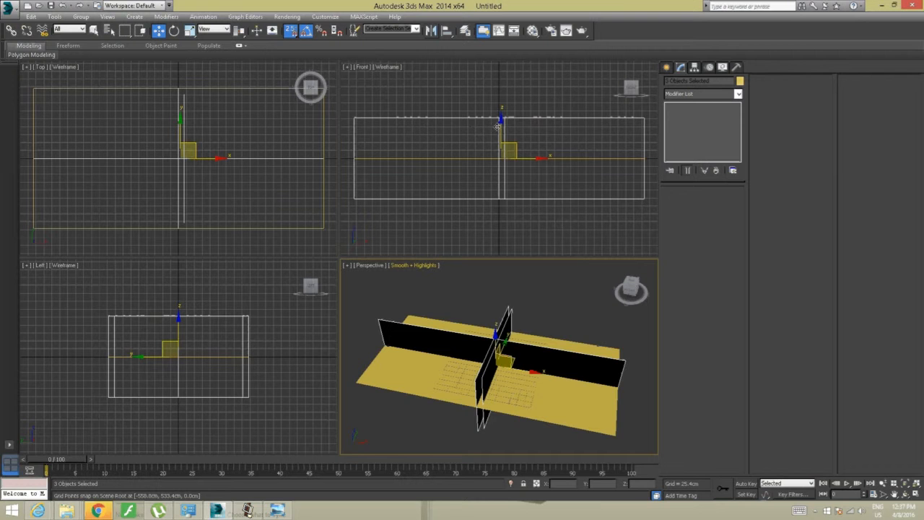
left_click_drag(500, 128, 499, 123)
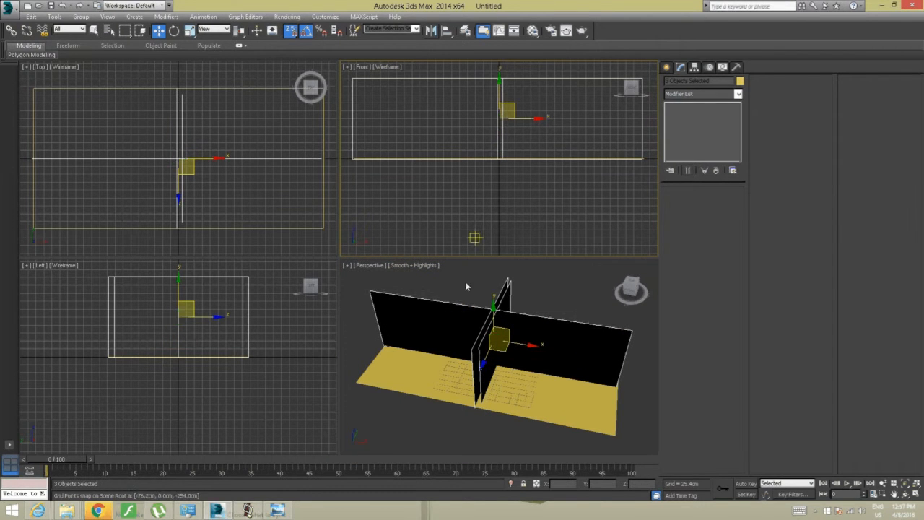
key("ctrl+z")
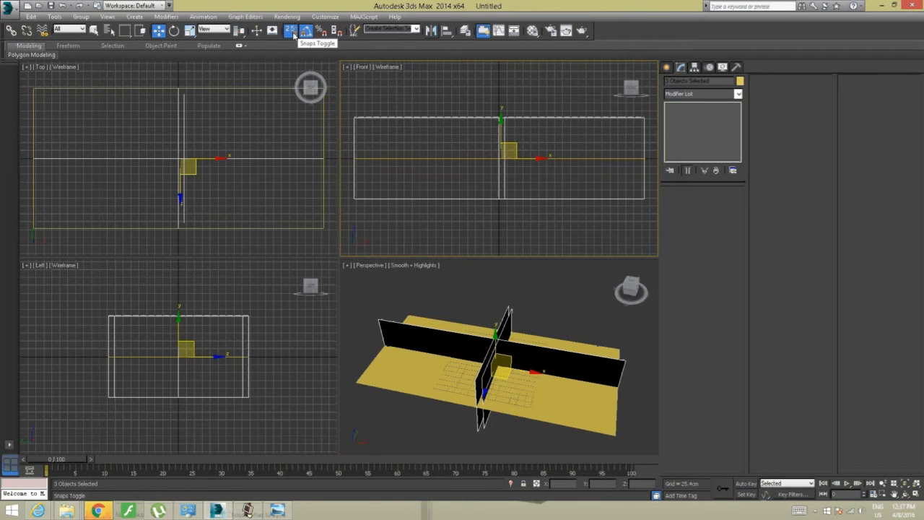
With 3D snapping, raise the three upright planes in the Front view until their lower edges meet the ground plane, and turn snapping off.
left_click_drag(294, 38, 293, 78)
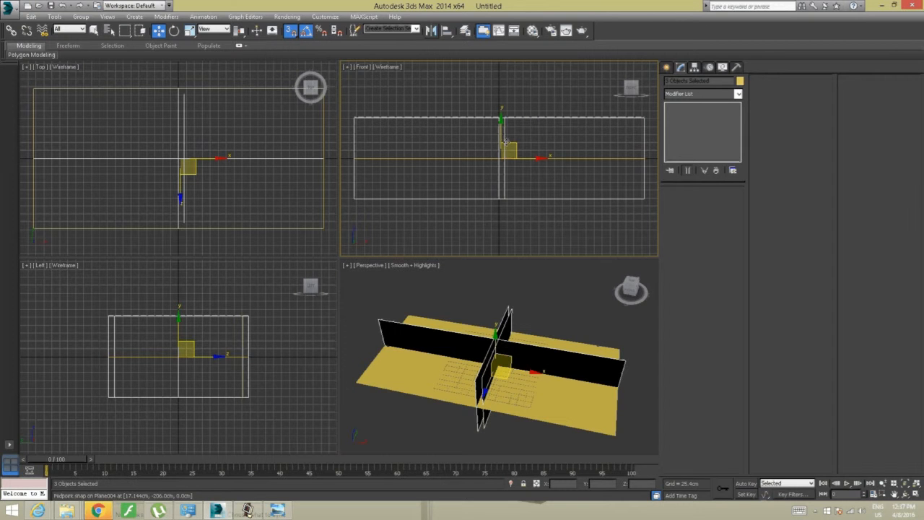
left_click_drag(500, 136, 500, 112)
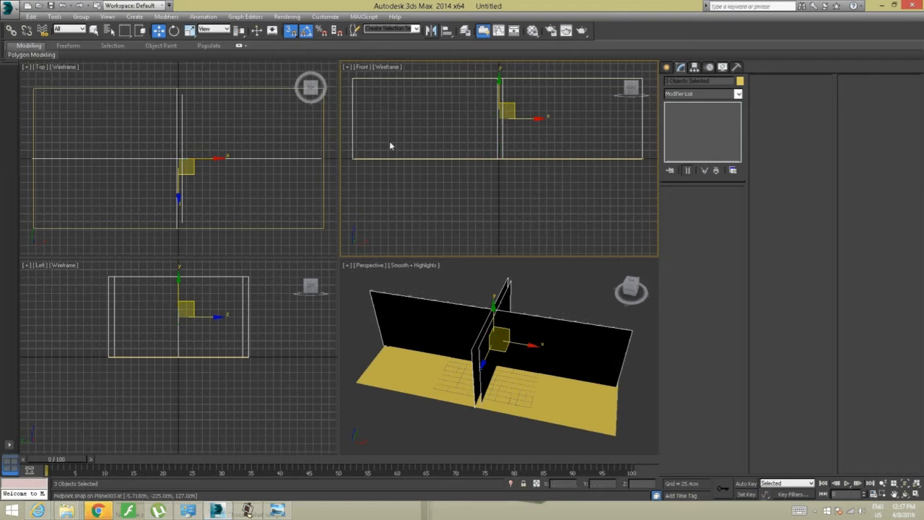
left_click(290, 30)
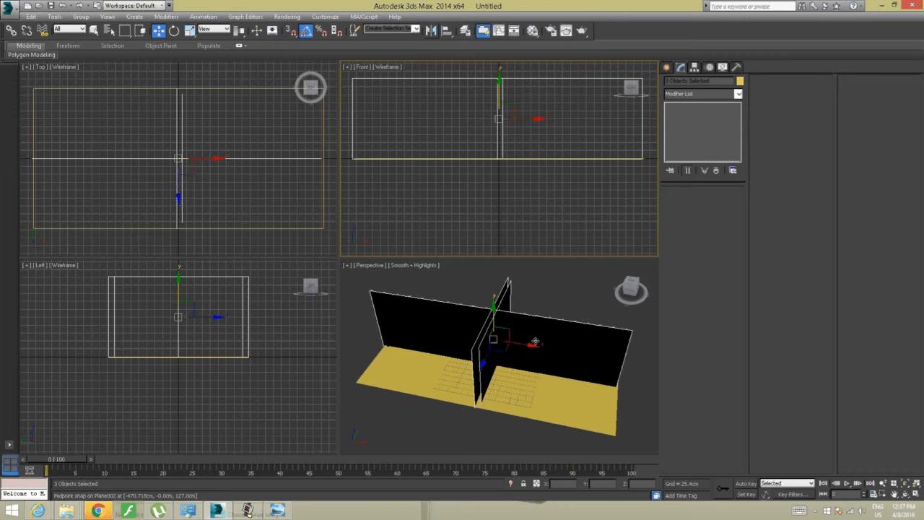
Shift the three upright planes slightly along the X axis to line the long one up with the ground plane's ends.
middle_click_drag(536, 341, 547, 346, "alt")
scroll(575, 370, "up", 3)
middle_click_drag(600, 380, 571, 358)
left_click_drag(449, 299, 446, 299)
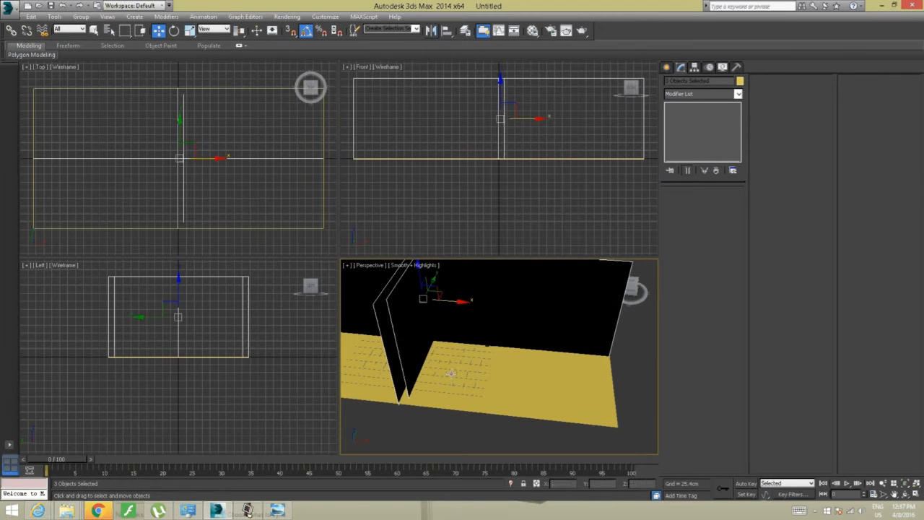
scroll(450, 373, "down", 5)
middle_click_drag(452, 372, 520, 334, "alt")
scroll(473, 352, "up", 5)
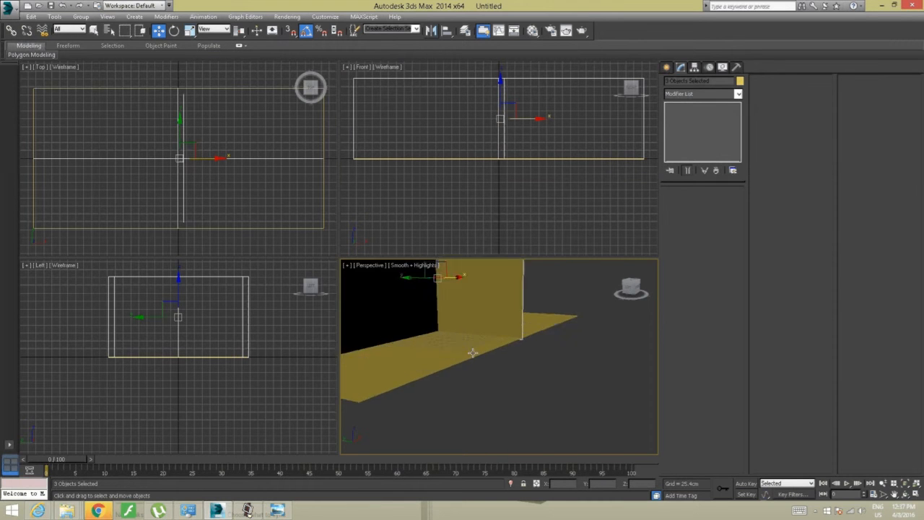
Maximize the Perspective viewport and check how the upright planes stand on the ground plane.
middle_click_drag(473, 352, 436, 370, "alt")
middle_click_drag(410, 341, 503, 399)
scroll(488, 391, "down", 4)
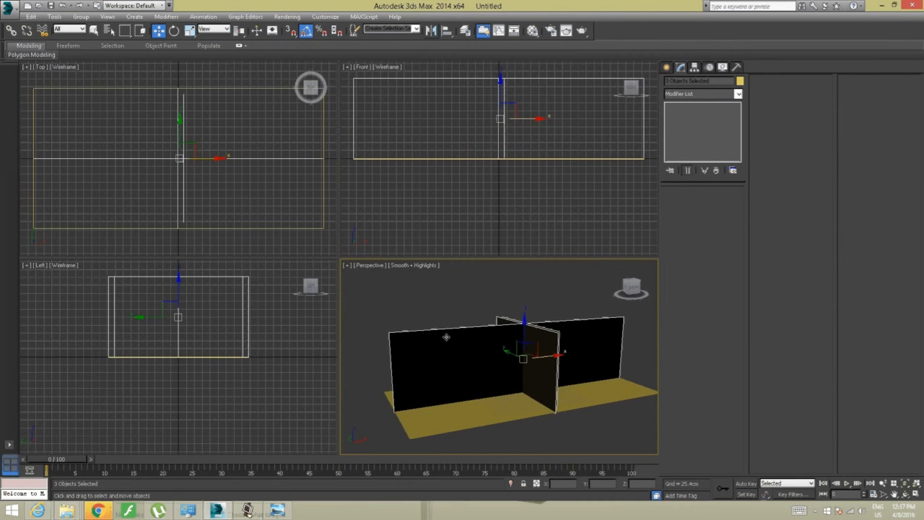
key("alt+w")
middle_click_drag(332, 349, 344, 346, "alt")
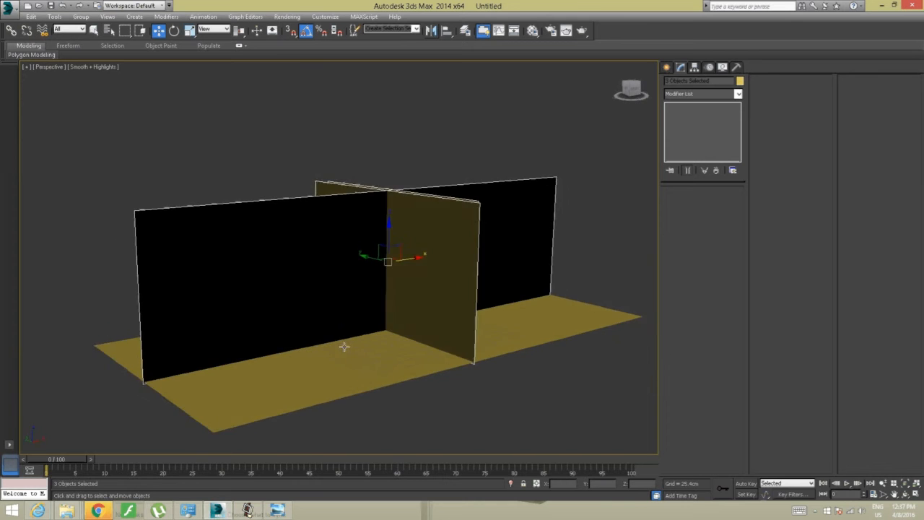
scroll(372, 318, "down", 4)
middle_click_drag(371, 318, 365, 339, "alt")
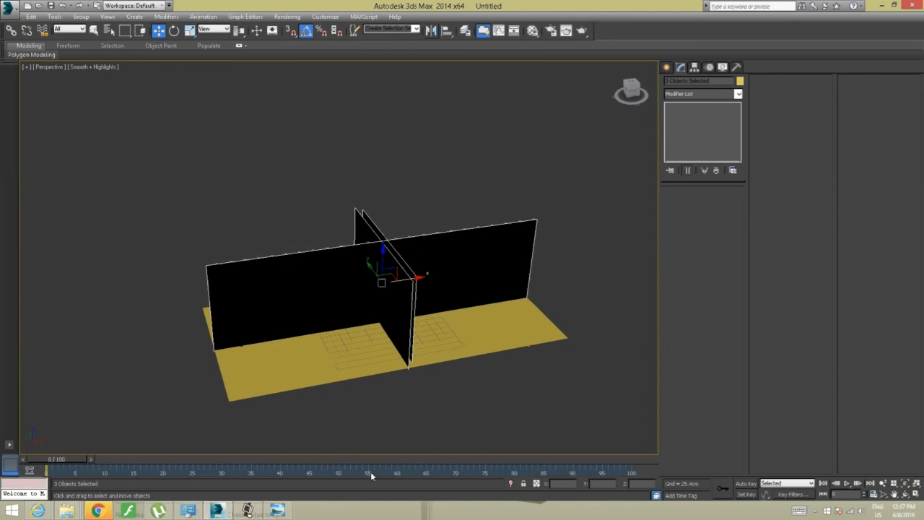
Select the ground plane and open the Material Editor.
left_click(361, 411)
left_click(317, 360)
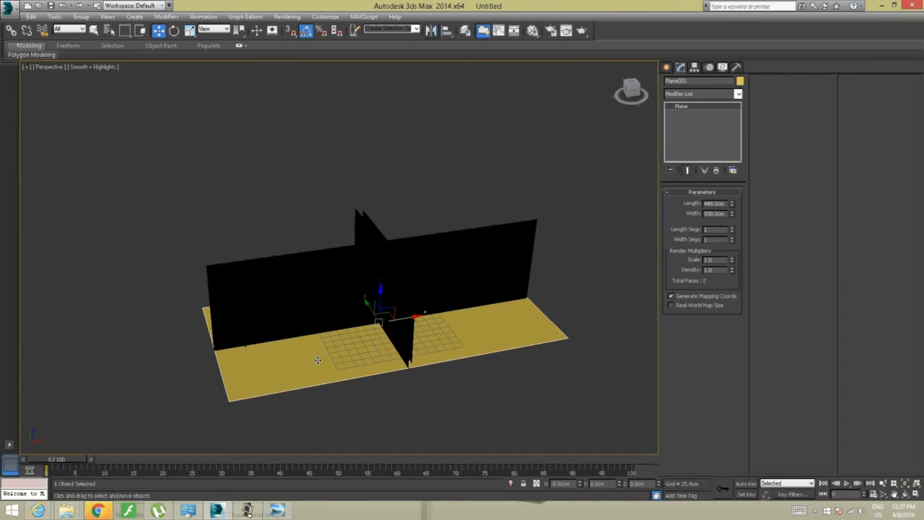
left_click(531, 32)
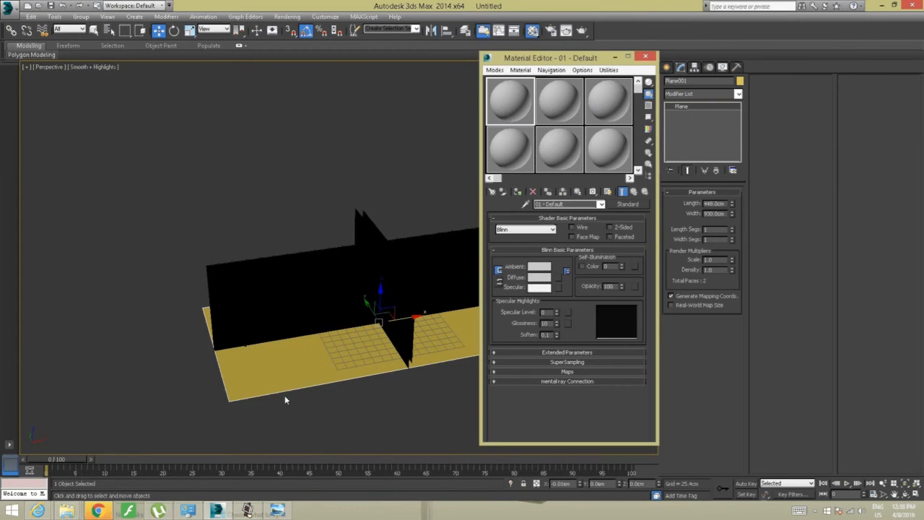
Bring up the Art Rage 4 Car BluePrint Tutorial image folder as a small window beside the Material Editor, showing the nissan-300-zx blueprints.
left_click(66, 510)
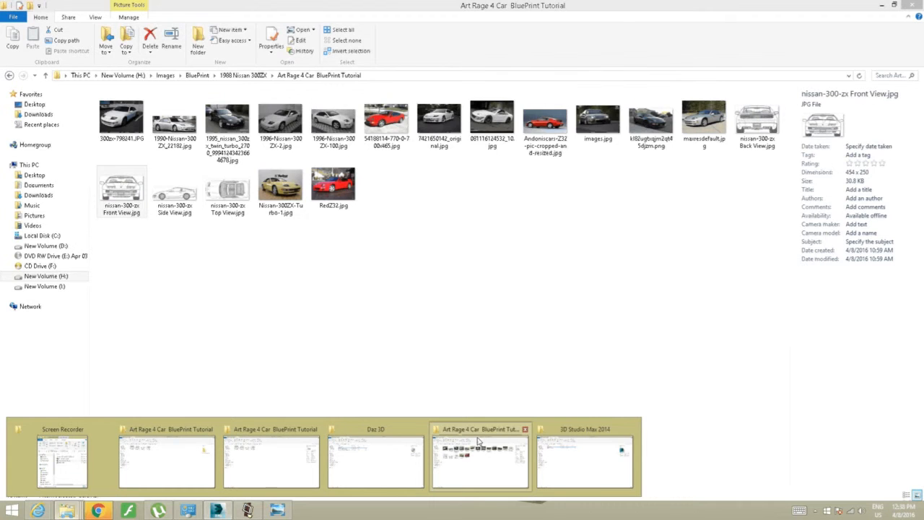
mouse_move(608, 443)
left_click(518, 448)
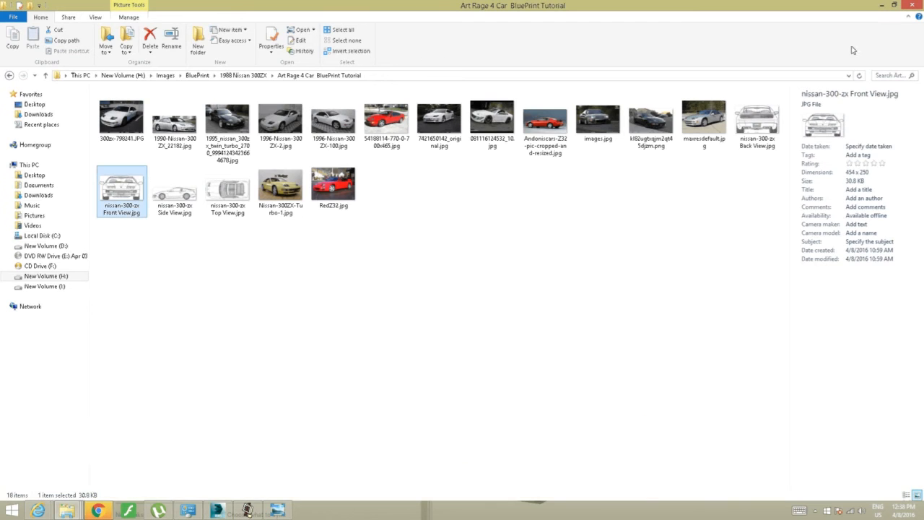
left_click(894, 5)
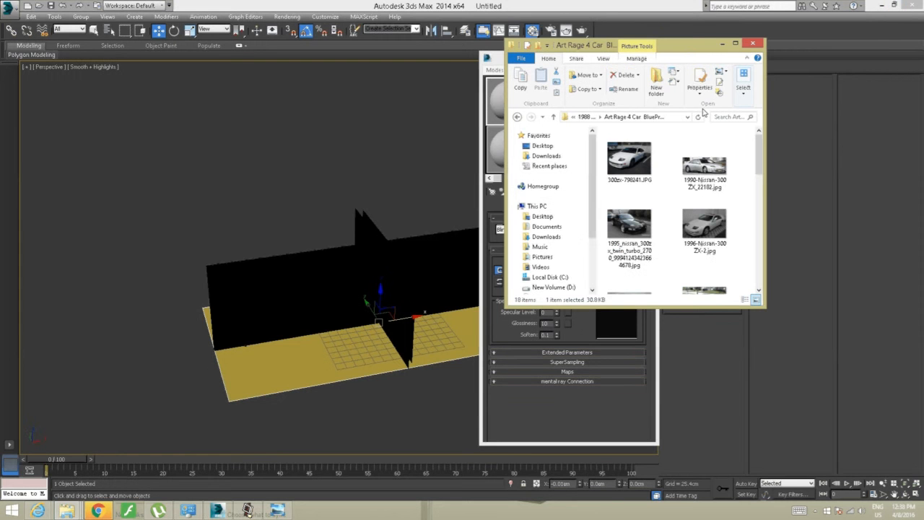
scroll(762, 184, "down", 2)
scroll(761, 184, "down", 5)
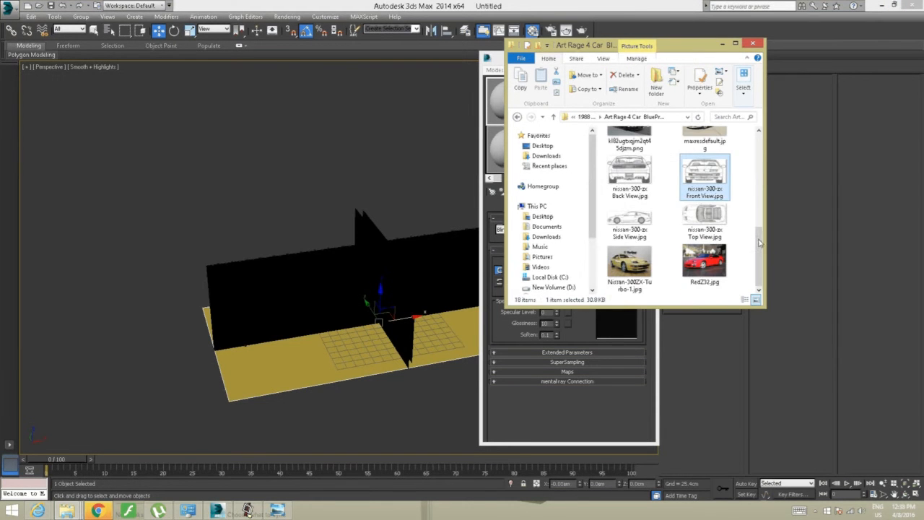
left_click_drag(685, 49, 834, 105)
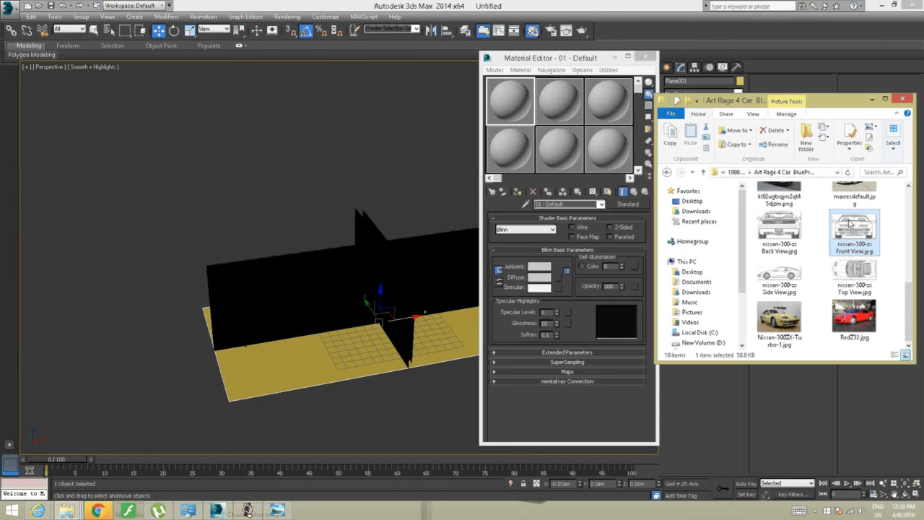
Load nissan-300-zx Top View.jpg into the first material slot and nissan-300-zx Side View.jpg into the second.
left_click(850, 268)
left_click_drag(849, 269, 515, 106)
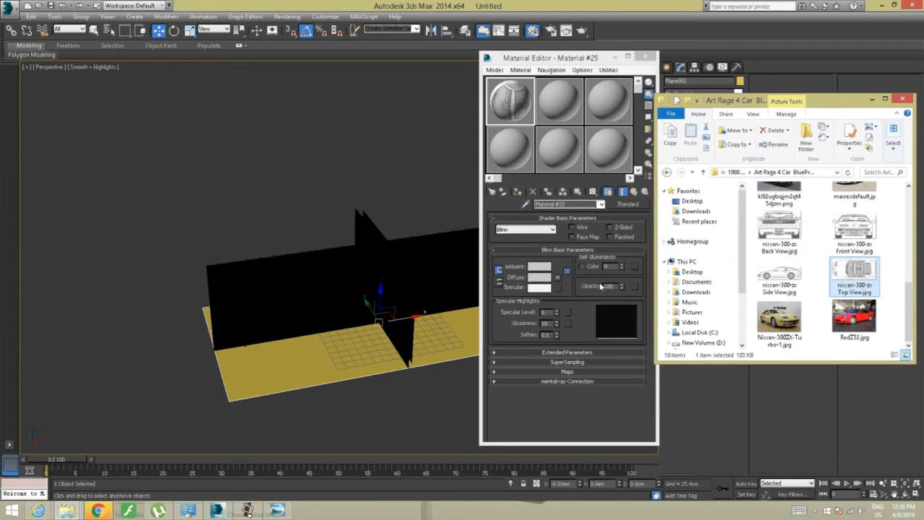
left_click(783, 272)
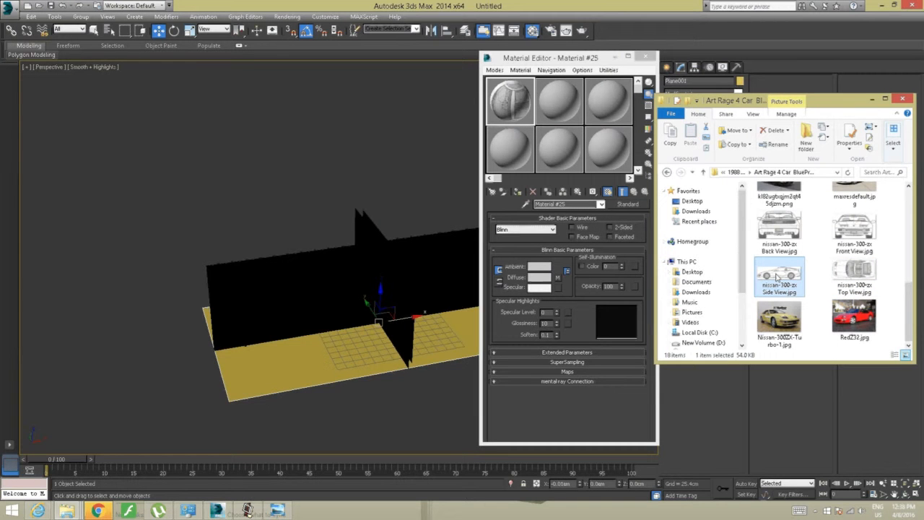
left_click_drag(777, 276, 617, 144)
left_click_drag(560, 107, 558, 106)
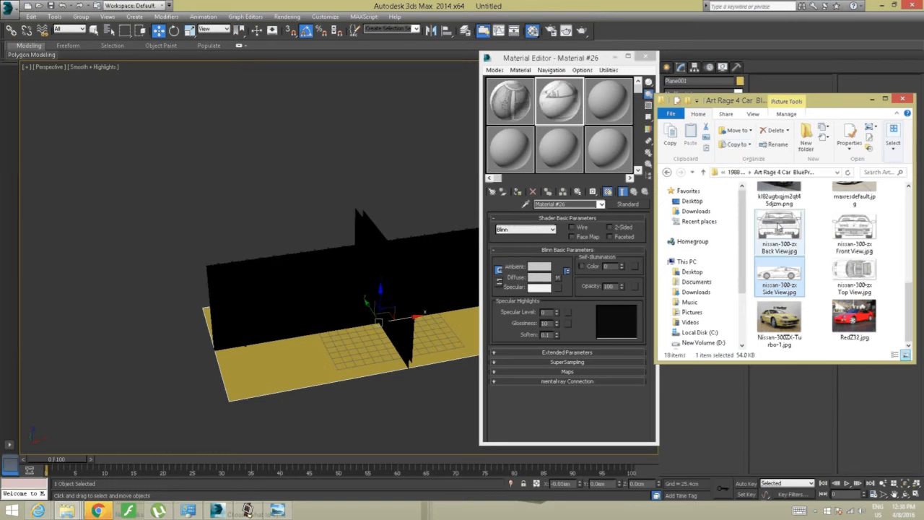
Load nissan-300-zx Front View.jpg into the third material slot and nissan-300-zx Back View.jpg into the fourth.
left_click_drag(855, 235, 618, 116)
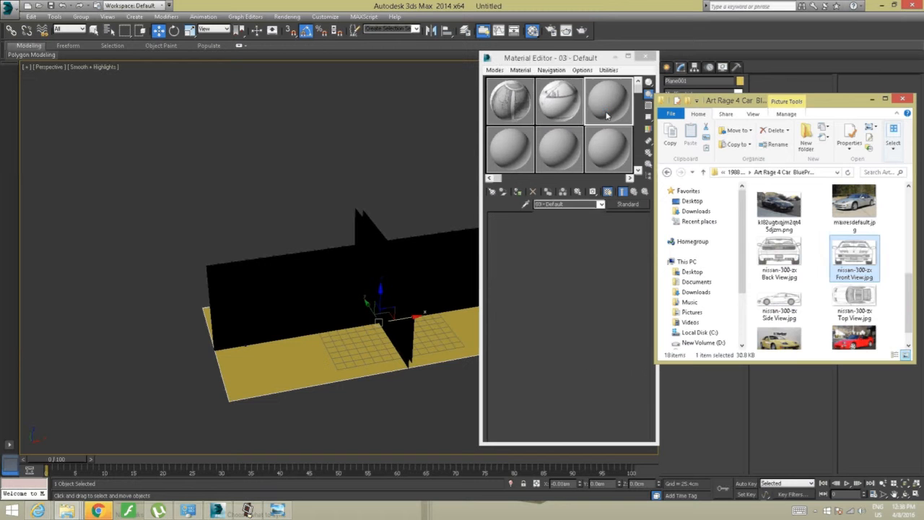
left_click_drag(498, 179, 522, 179)
left_click(622, 101)
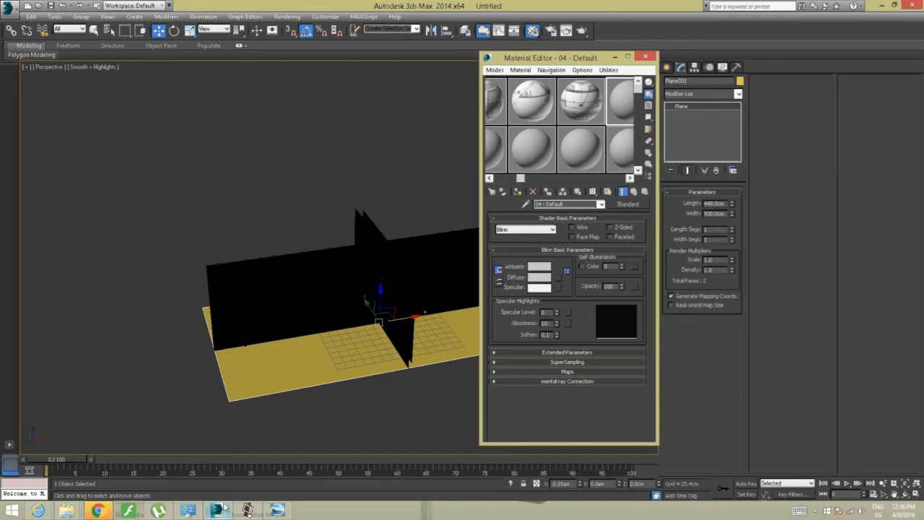
left_click(67, 510)
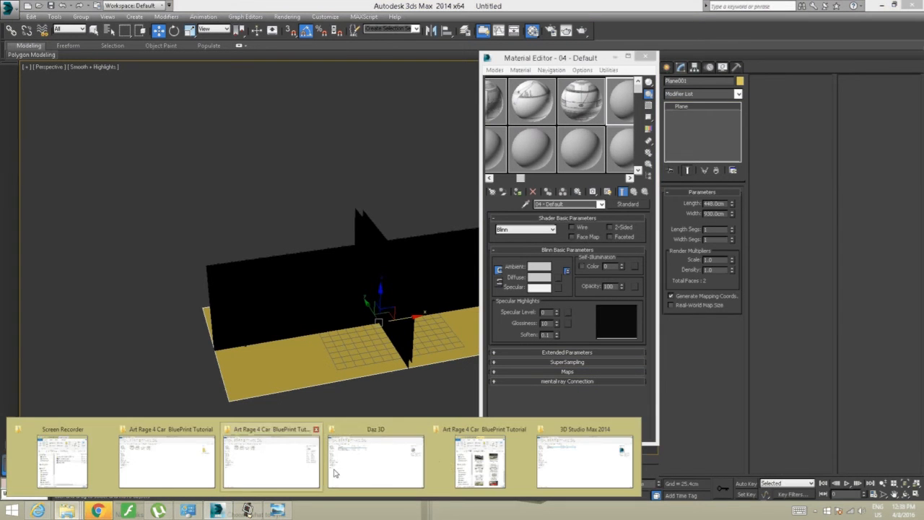
left_click(480, 462)
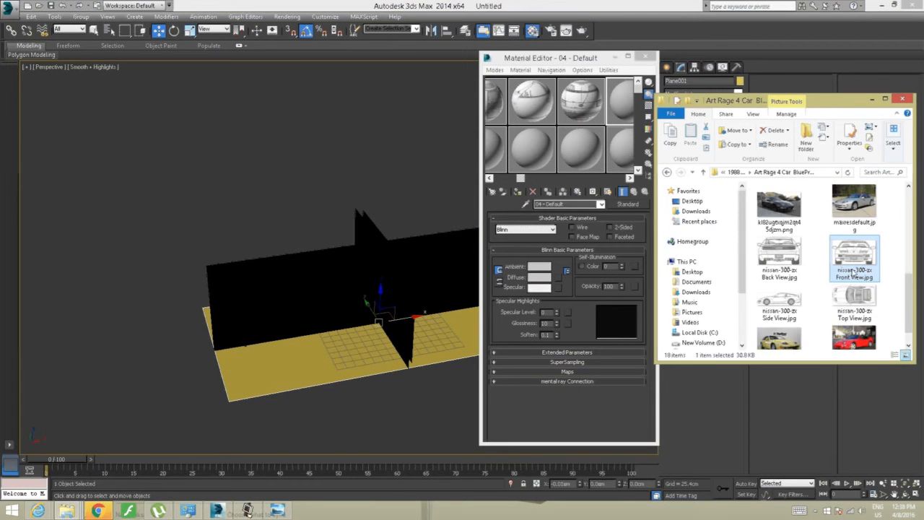
left_click_drag(797, 259, 590, 138)
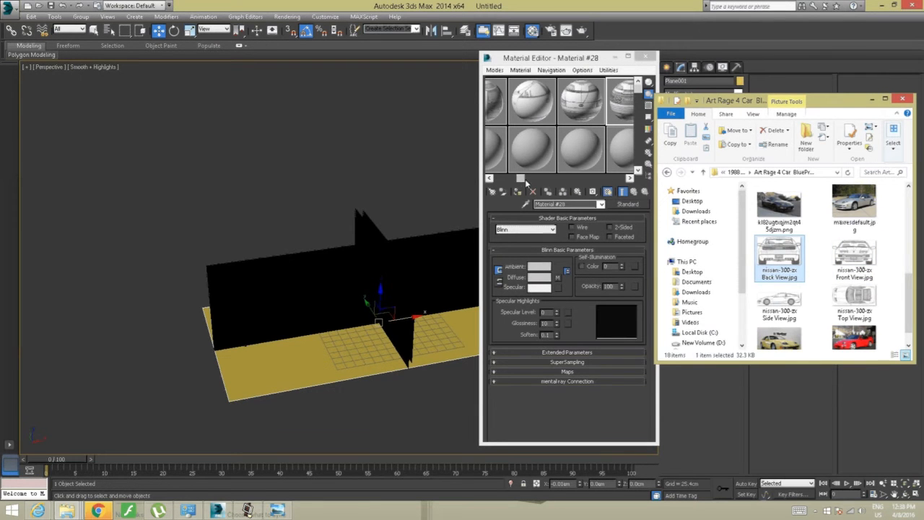
Apply the top view material to the ground plane and the side view material to the long upright plane.
left_click_drag(521, 178, 489, 179)
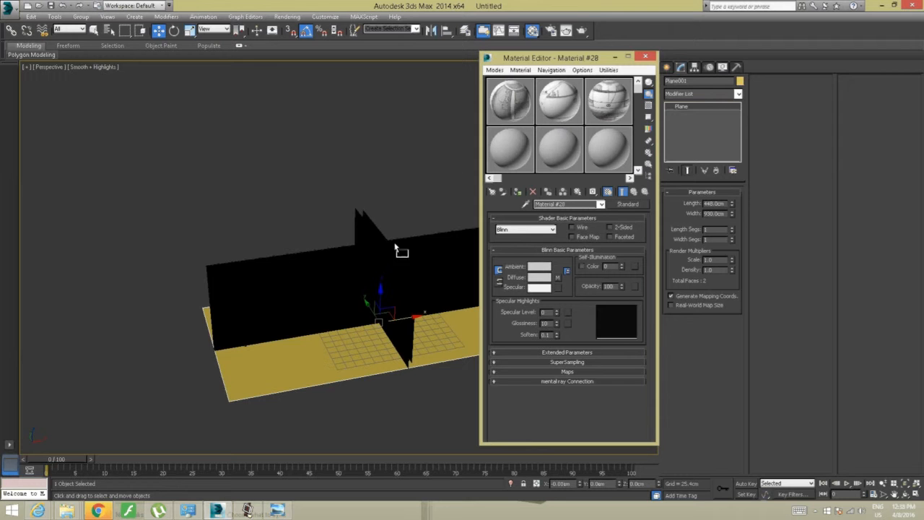
left_click_drag(315, 358, 312, 360)
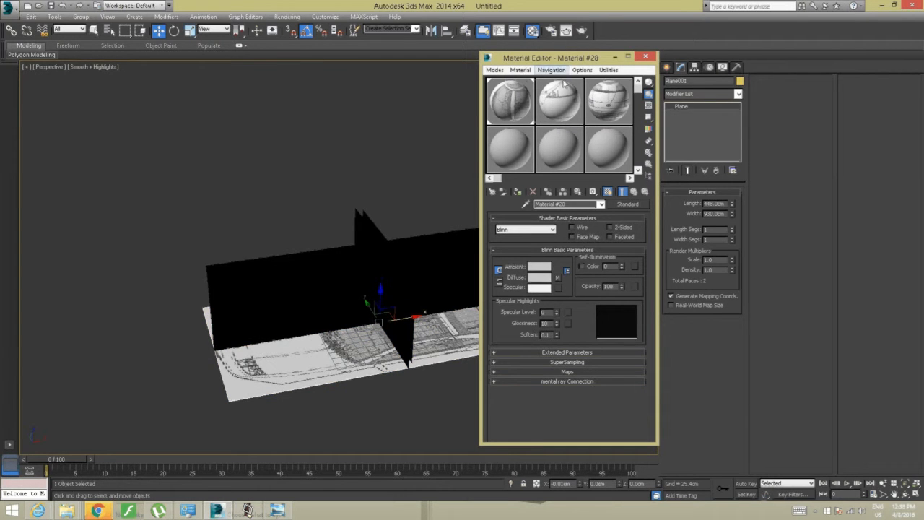
left_click_drag(552, 109, 290, 289)
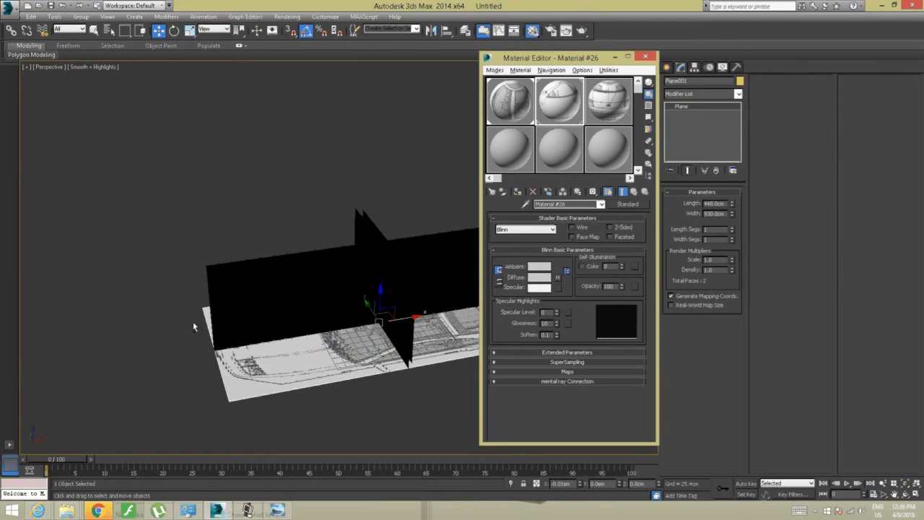
Switch the Perspective viewport to Flat shading and check the side view blueprint on the long upright plane.
middle_click_drag(193, 321, 216, 320, "alt")
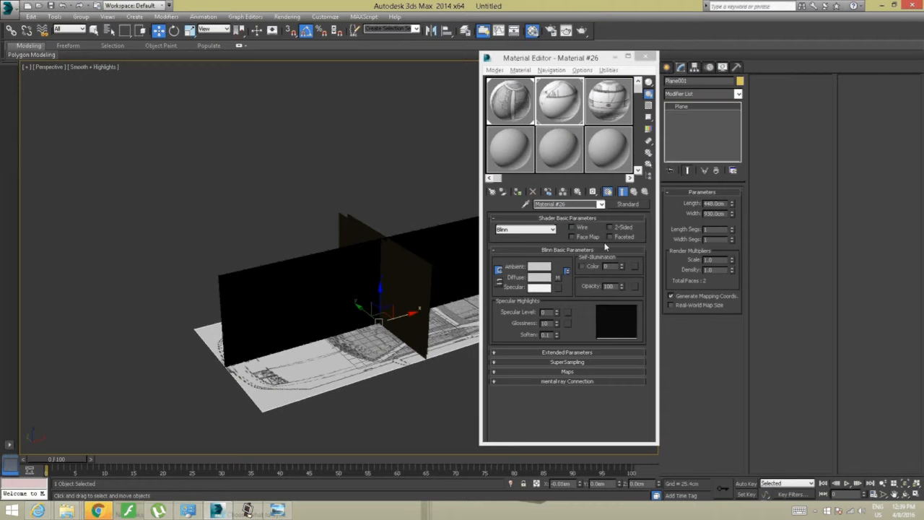
mouse_move(305, 330)
middle_mouse_down("alt")
mouse_move(245, 298)
mouse_move(291, 320)
middle_mouse_up("alt")
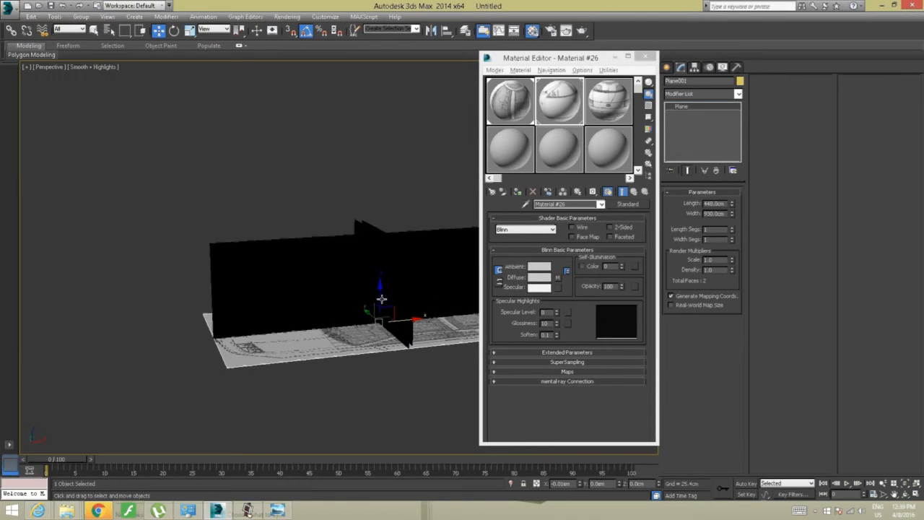
middle_click_drag(377, 313, 416, 276, "alt")
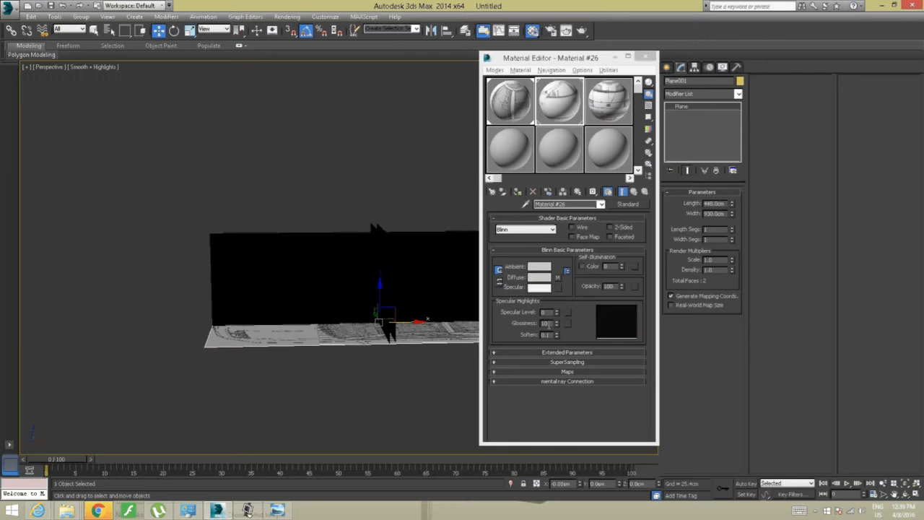
middle_click_drag(289, 342, 247, 308, "alt")
left_click(88, 73)
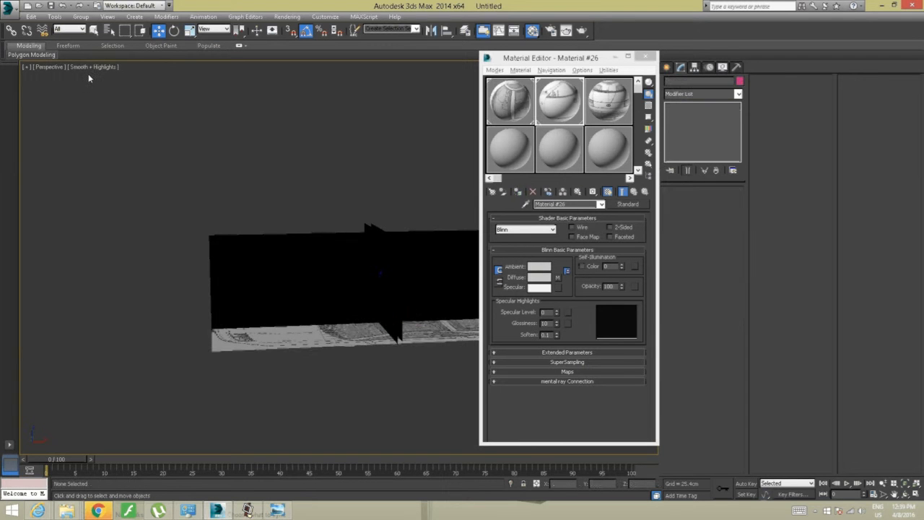
left_click(92, 67)
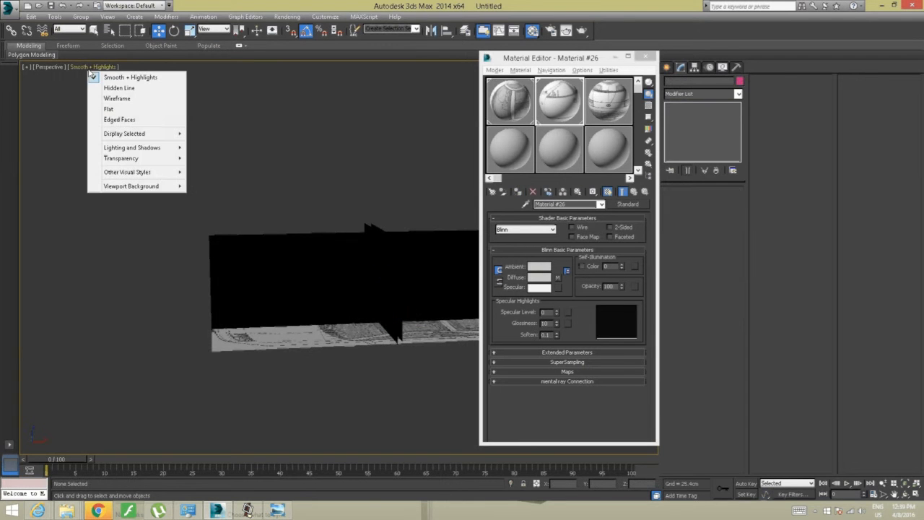
left_click(131, 109)
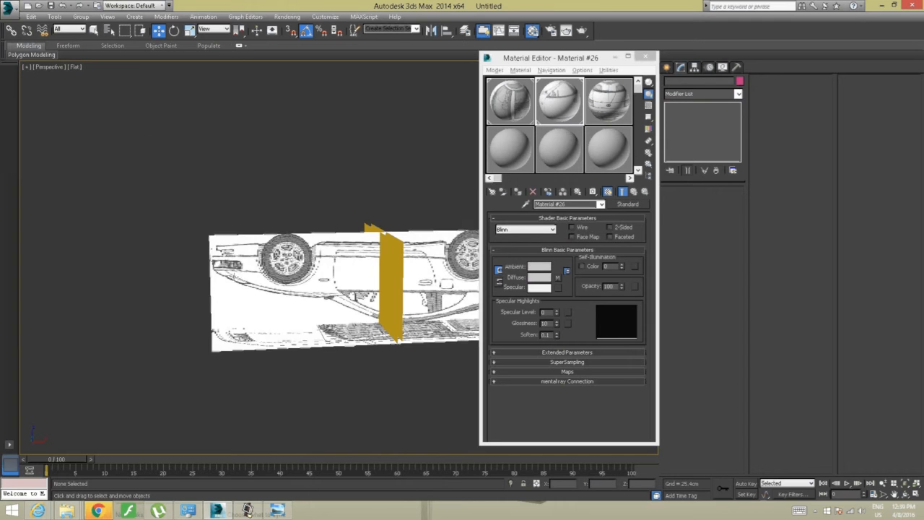
middle_click_drag(233, 275, 293, 324, "alt")
scroll(312, 292, "up", 3)
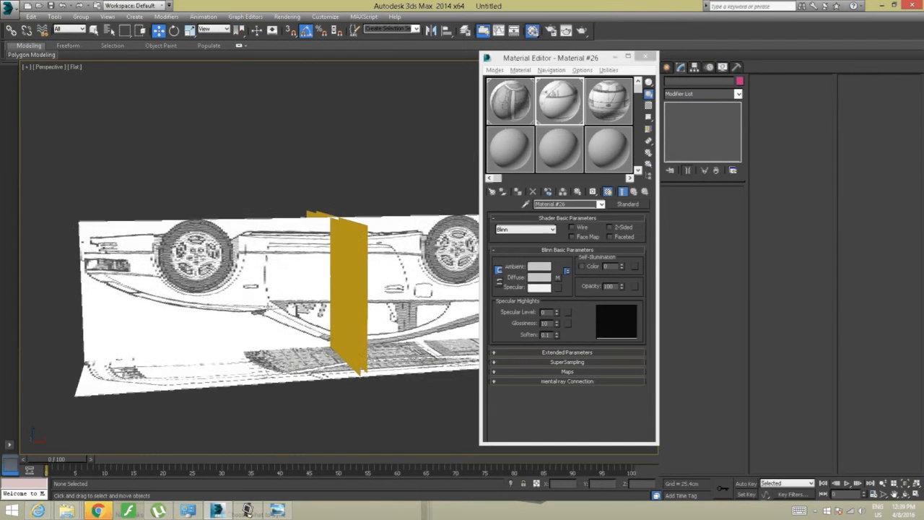
Return the Perspective viewport to Smooth + Highlights shading.
left_click(70, 67)
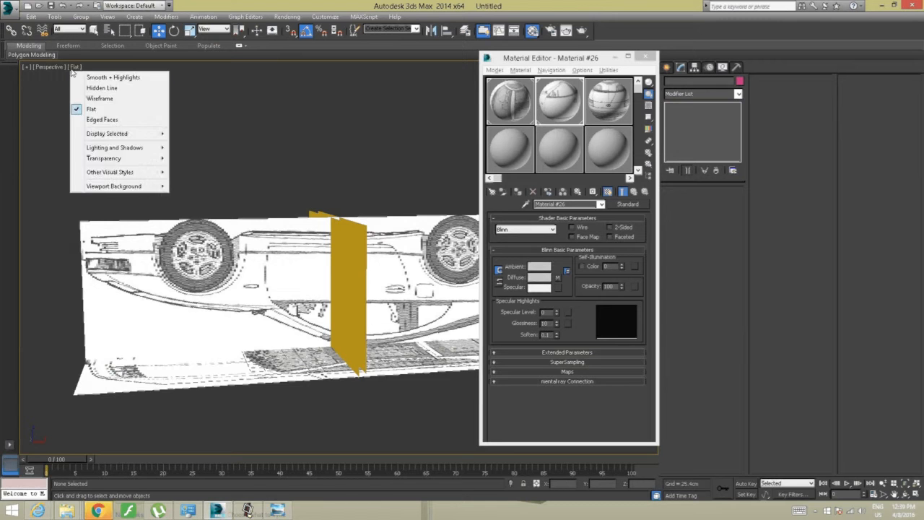
left_click(96, 78)
middle_click_drag(272, 250, 286, 253, "alt")
scroll(286, 253, "down", 3)
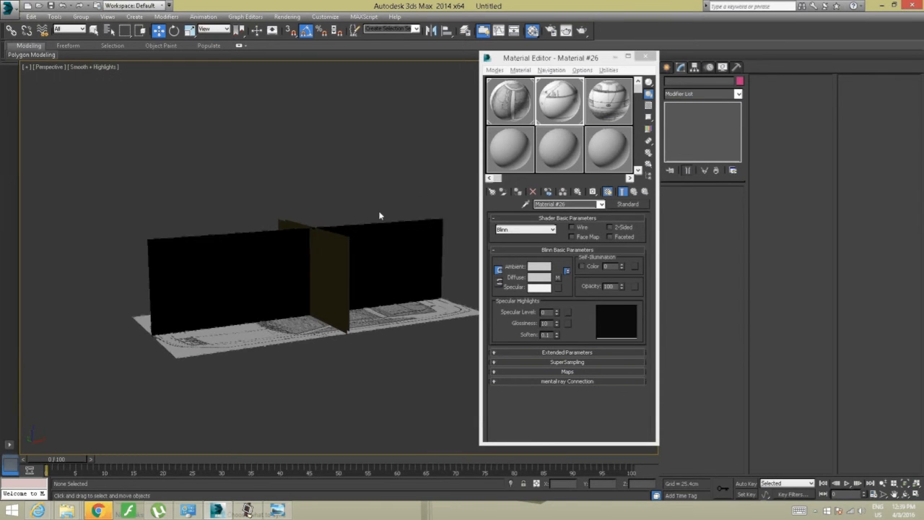
Select all four planes and turn off Receive Shadows and Cast Shadows in their object properties.
key("ctrl+a")
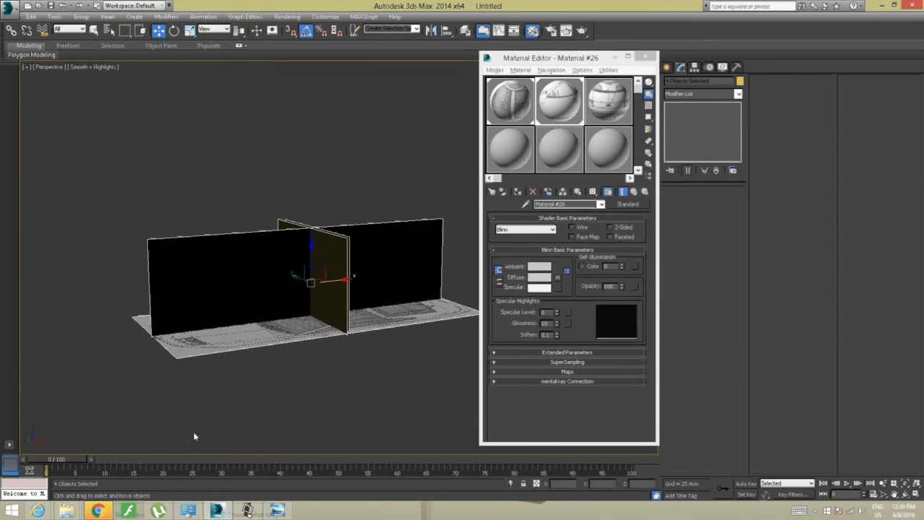
right_click(207, 273)
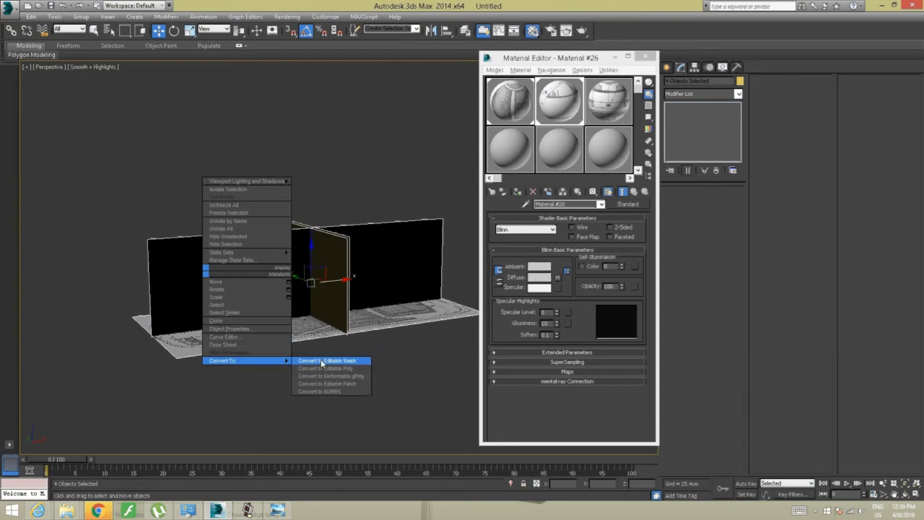
left_click(224, 329)
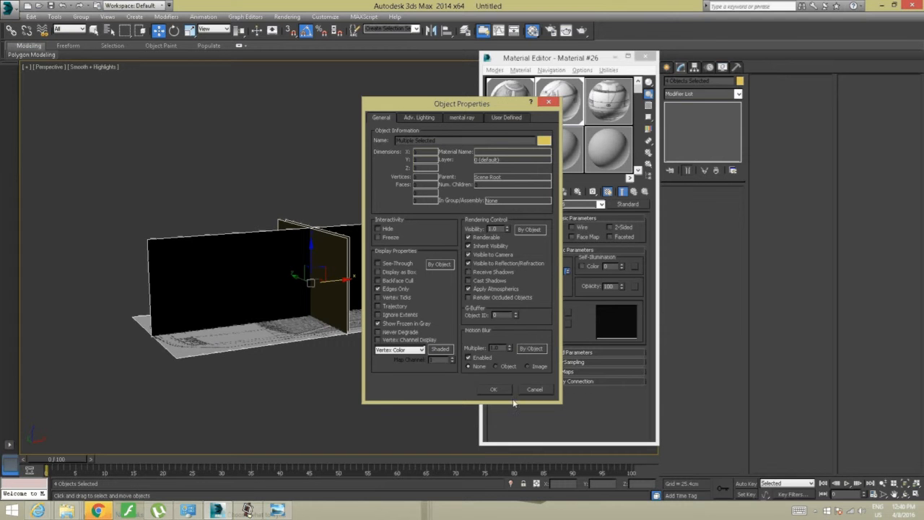
left_click(494, 389)
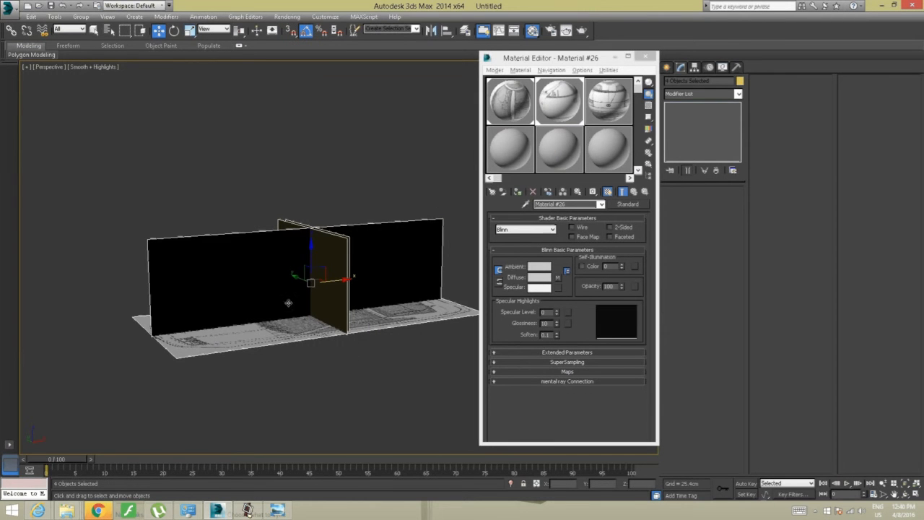
middle_click_drag(218, 322, 207, 352)
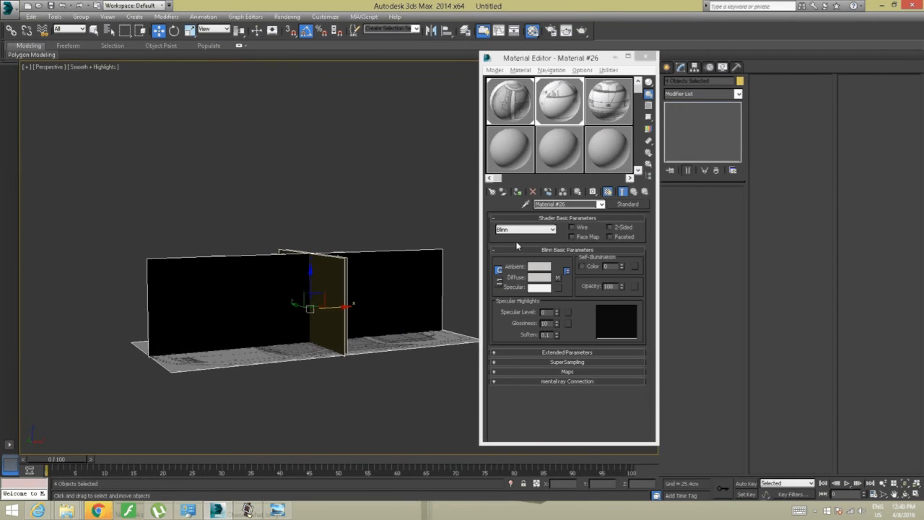
Enable the 2-Sided option on the side, top, front and back view materials.
left_click(610, 227)
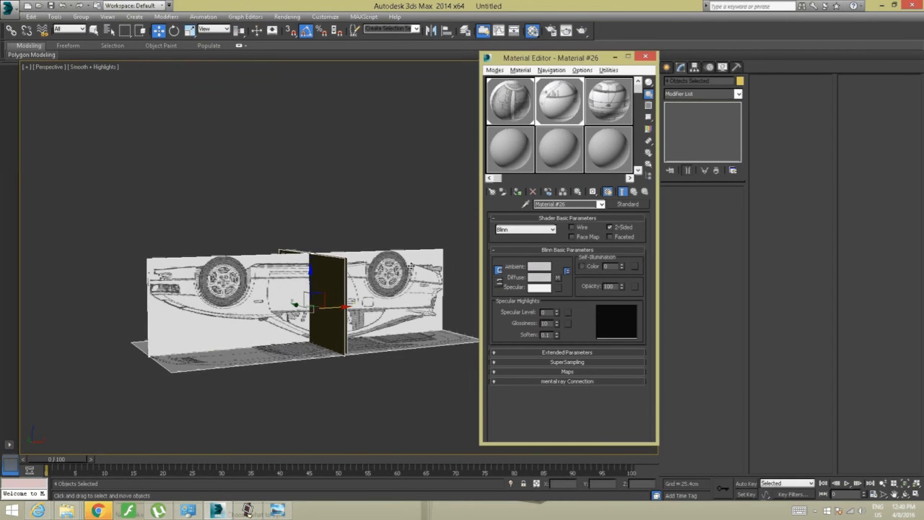
left_click(527, 98)
left_click(611, 227)
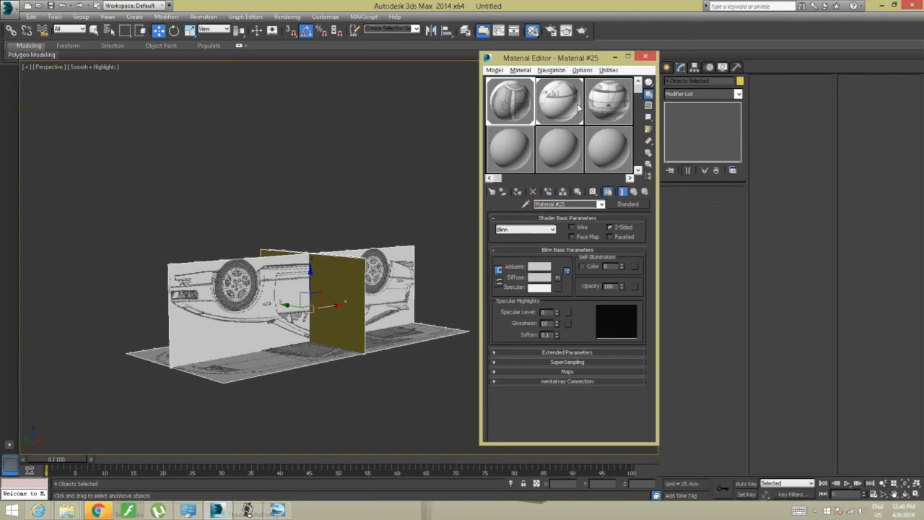
left_click(597, 89)
left_click(610, 227)
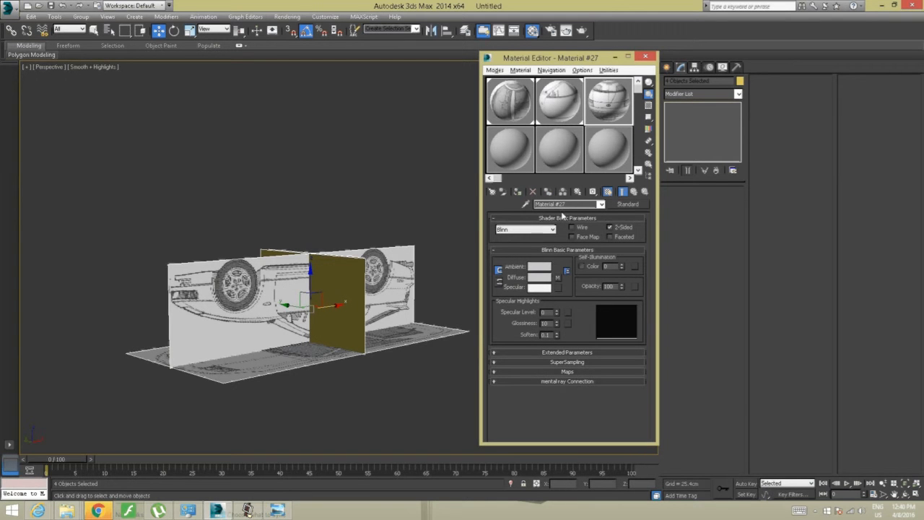
left_click_drag(502, 178, 556, 179)
left_click(587, 104)
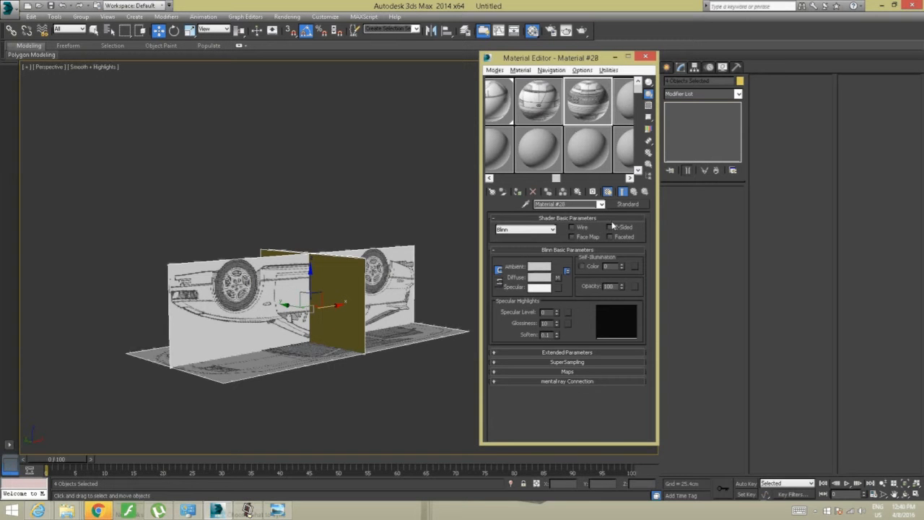
left_click(611, 226)
middle_click_drag(261, 300, 164, 317, "alt")
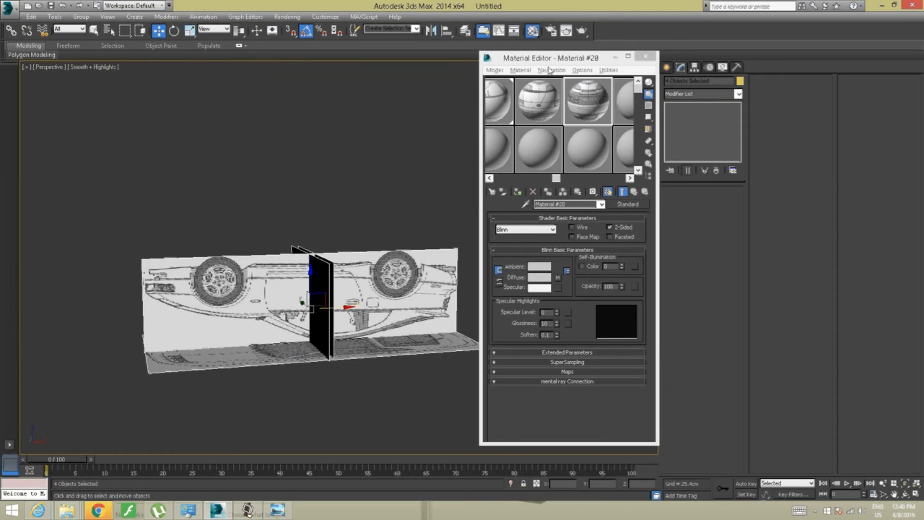
Try to flip all four planes by scaling them vertically, undo the scaling and deselect the planes.
left_click(189, 30)
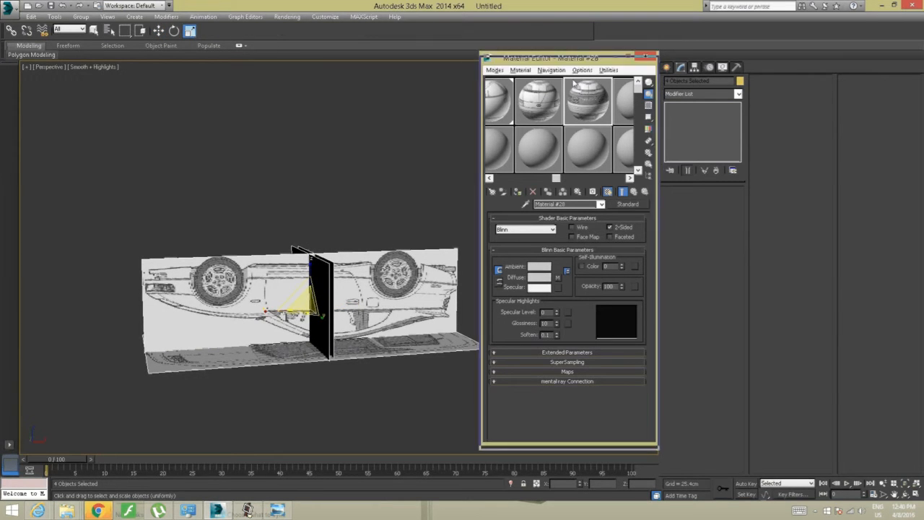
left_click_drag(570, 57, 501, 254)
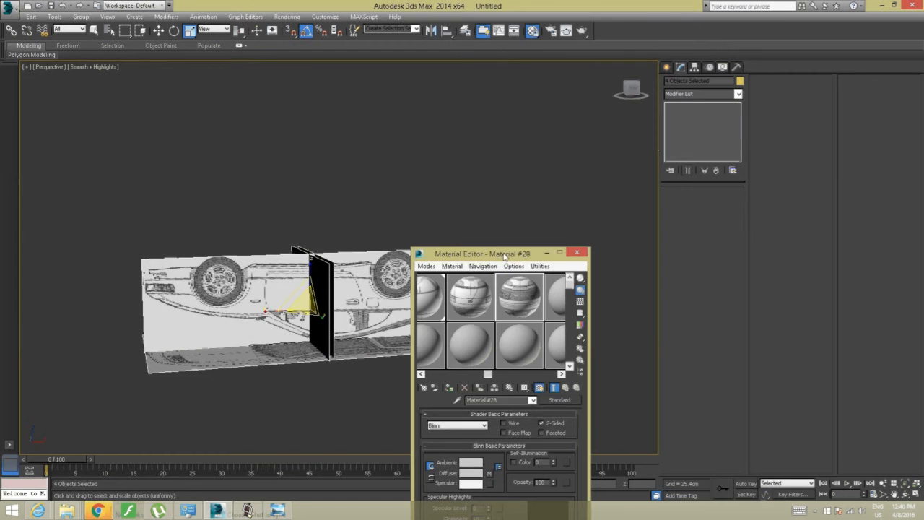
left_click(683, 71)
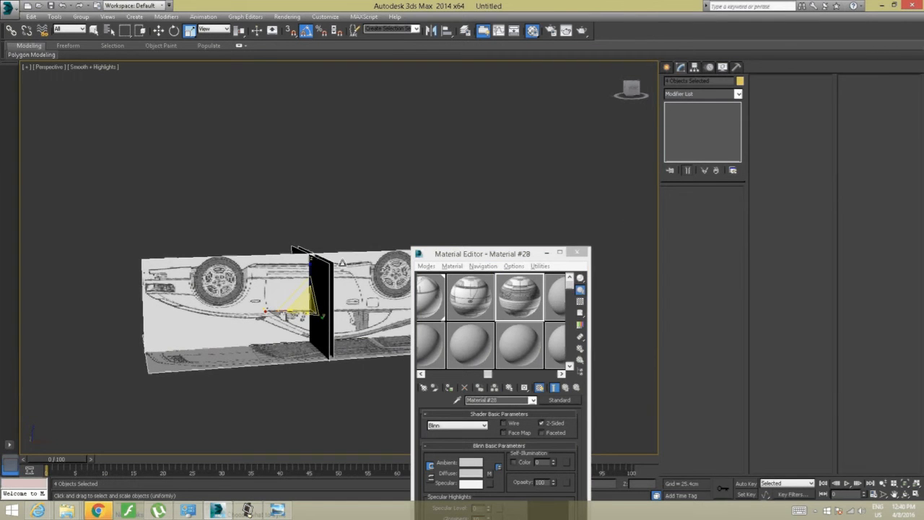
left_click_drag(443, 259, 774, 162)
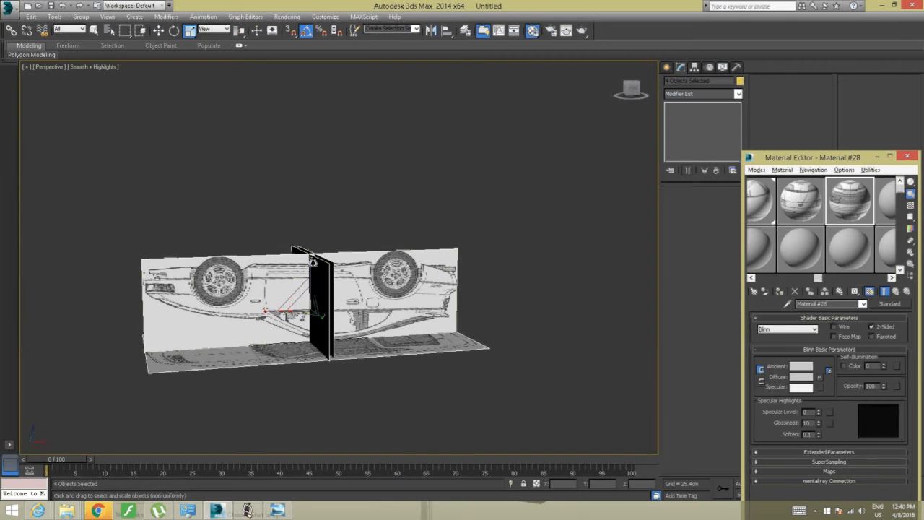
left_click_drag(311, 260, 296, 458)
key("ctrl+z")
left_click(302, 399)
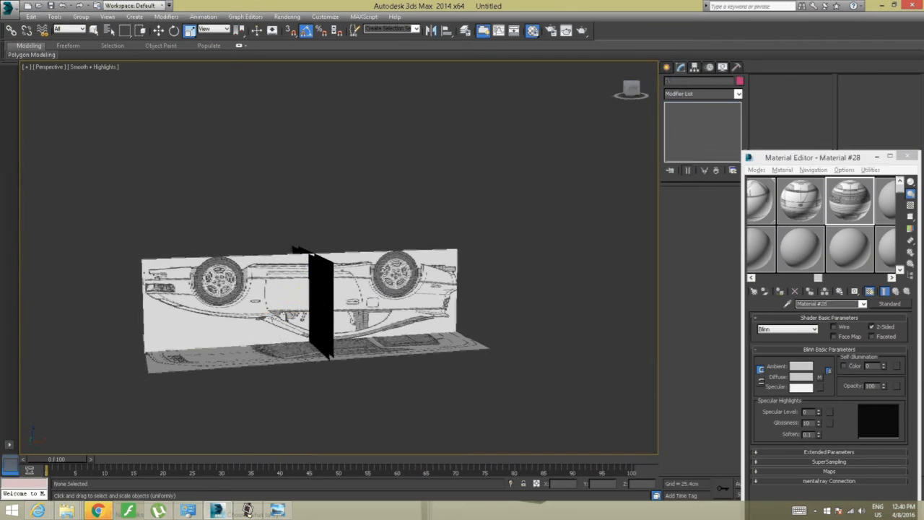
Try to flip the upside-down side view plane by making its length negative, and undo the length changes.
left_click(289, 314)
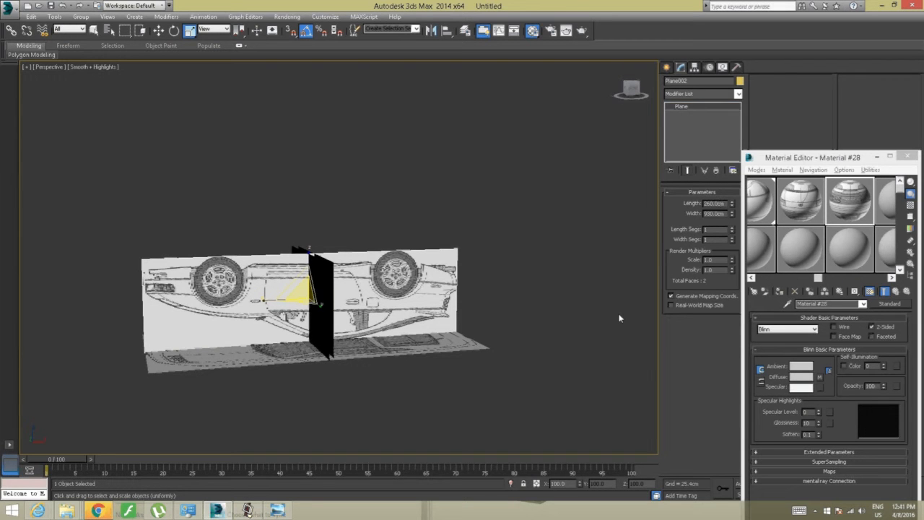
key("Return")
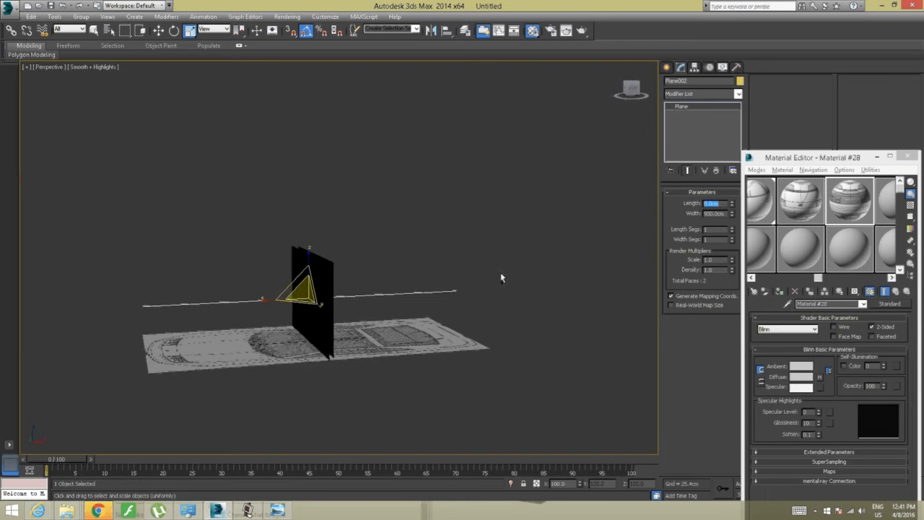
key("Delete")
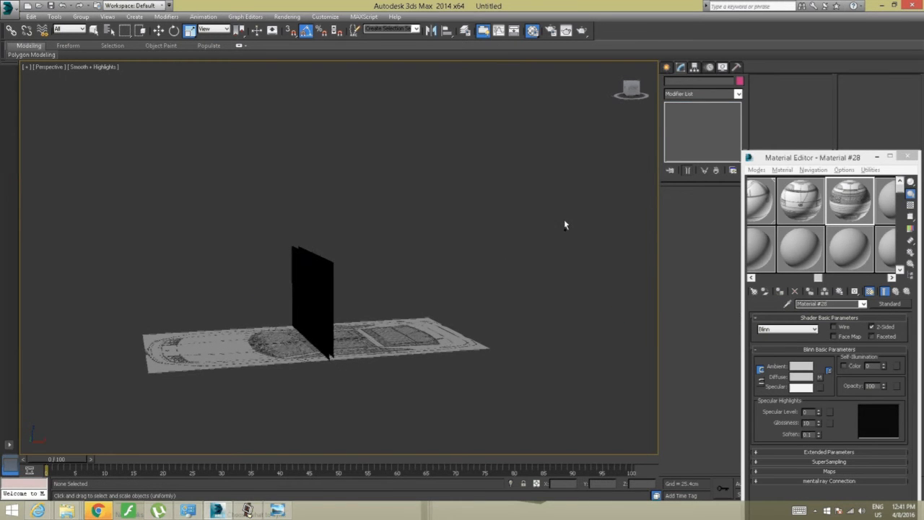
key("ctrl+z")
key("ctrl+z")
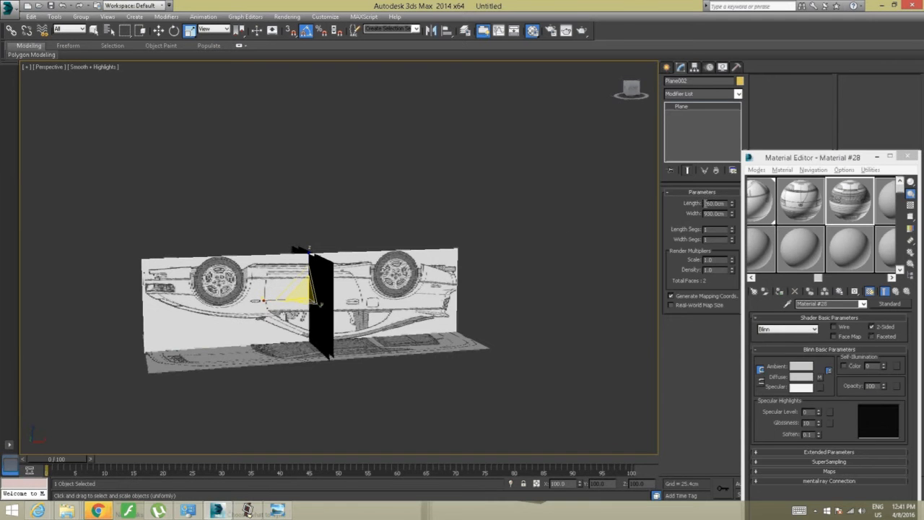
type("-")
key("Return")
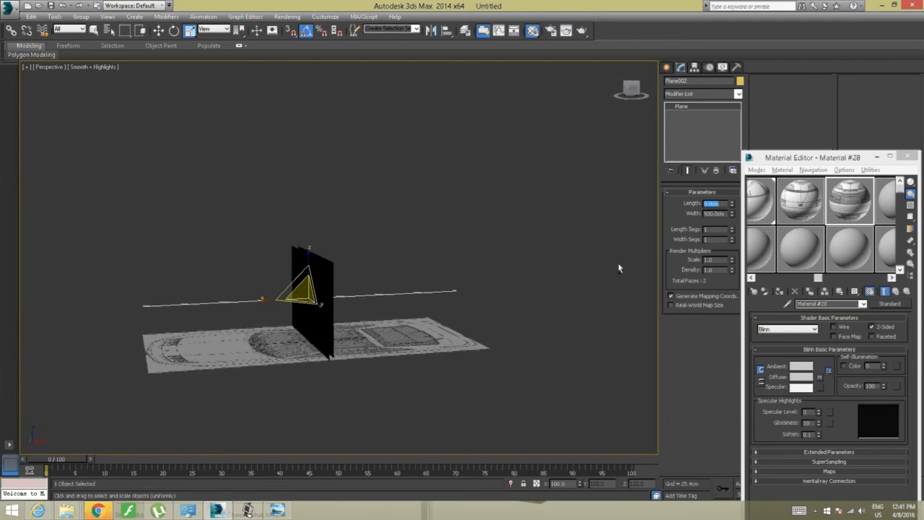
left_click(587, 196)
key("ctrl+z")
key("ctrl+z")
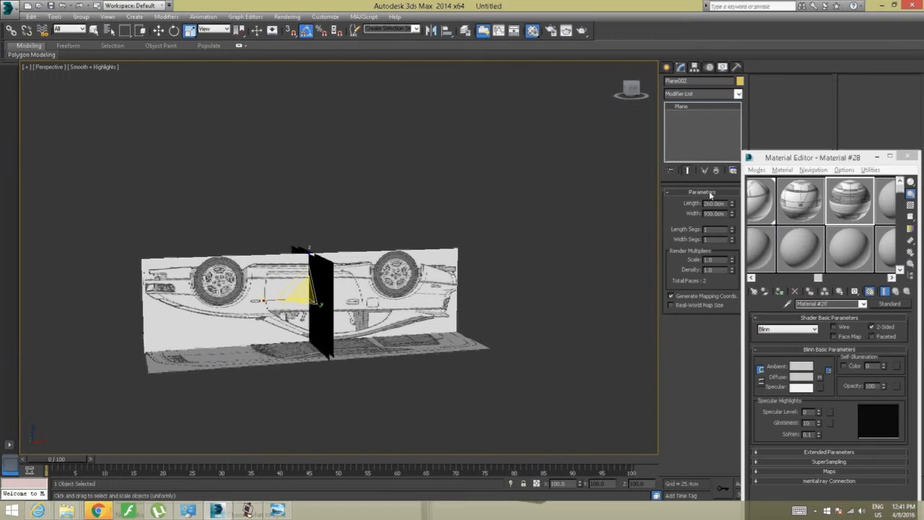
left_click_drag(730, 209, 725, 318)
key("ctrl+z")
Examine the Extended Parameters and Maps settings of Material #28 for a way to flip the blueprint.
left_click_drag(820, 153, 586, 19)
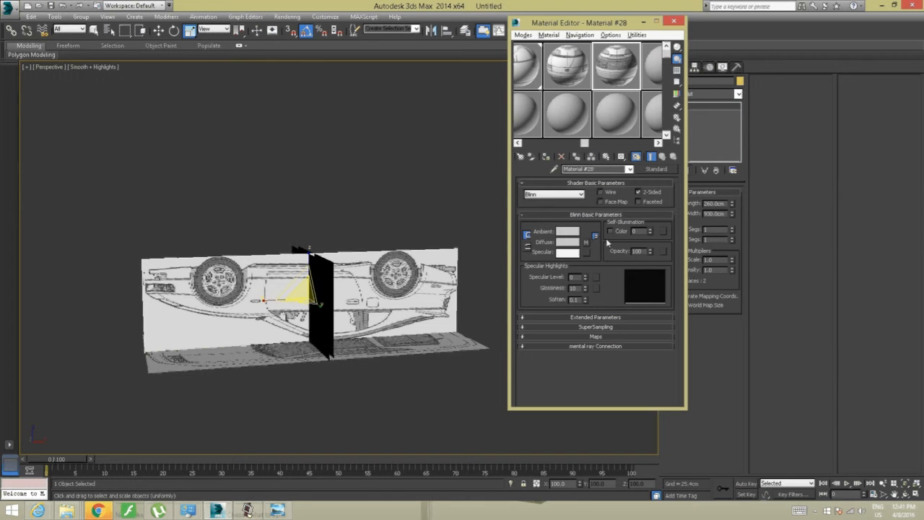
left_click(575, 318)
scroll(573, 316, "down", 2)
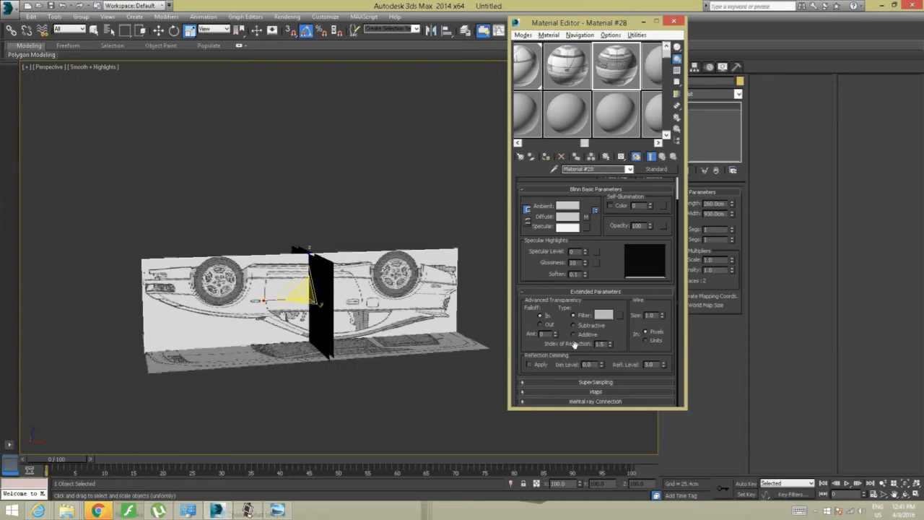
left_click(582, 393)
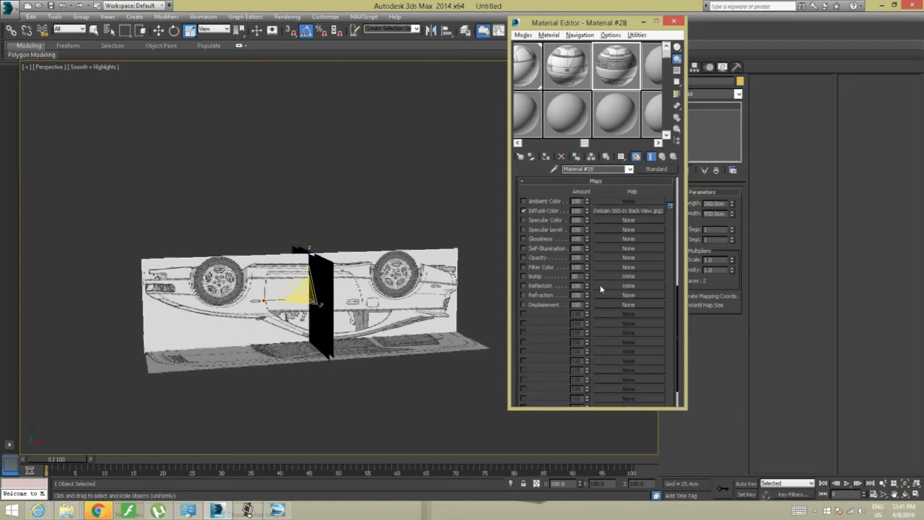
scroll(610, 263, "down", 2)
scroll(622, 201, "up", 8)
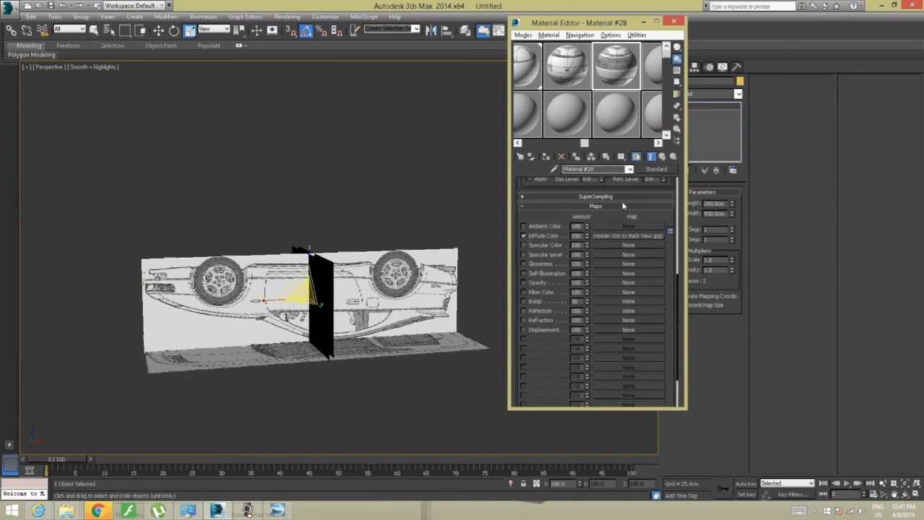
scroll(619, 212, "up", 3)
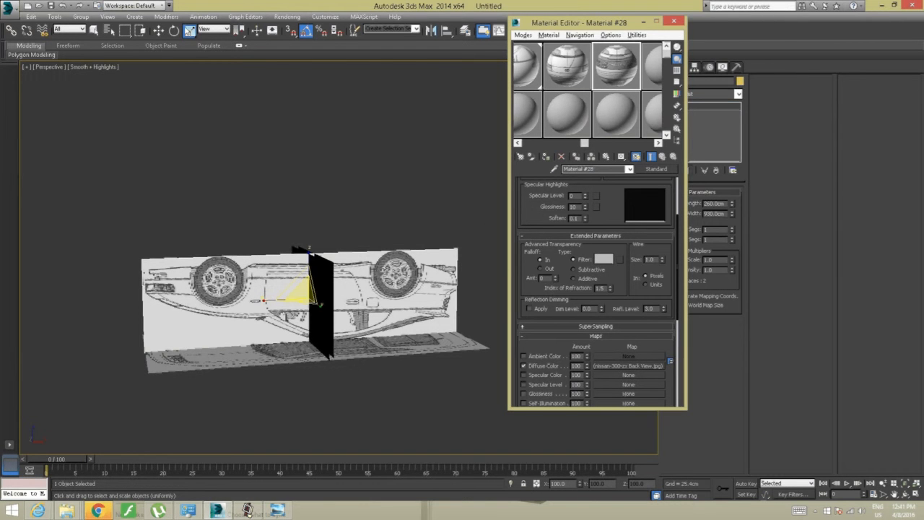
Try to rotate the side view plane half a turn so its car stands upright, and undo the rotation.
left_click(174, 29)
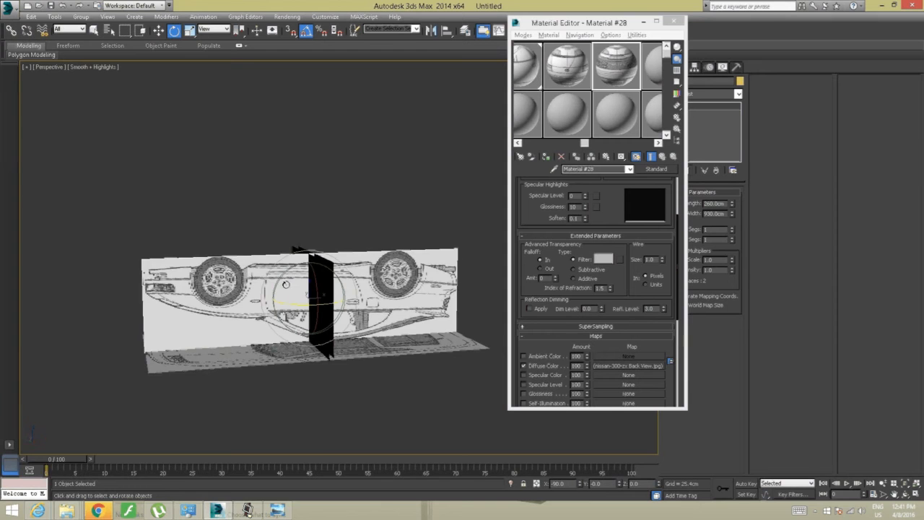
middle_click_drag(286, 284, 293, 296, "alt")
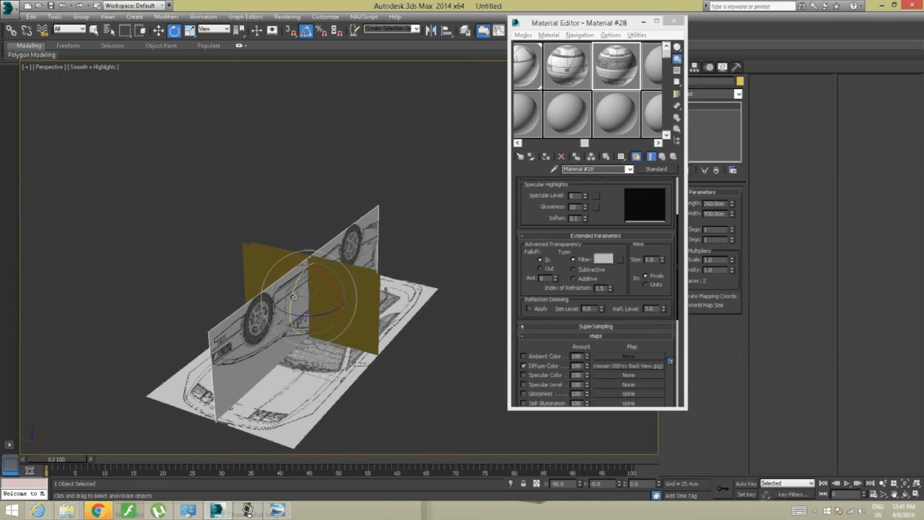
left_click_drag(293, 297, 318, 213)
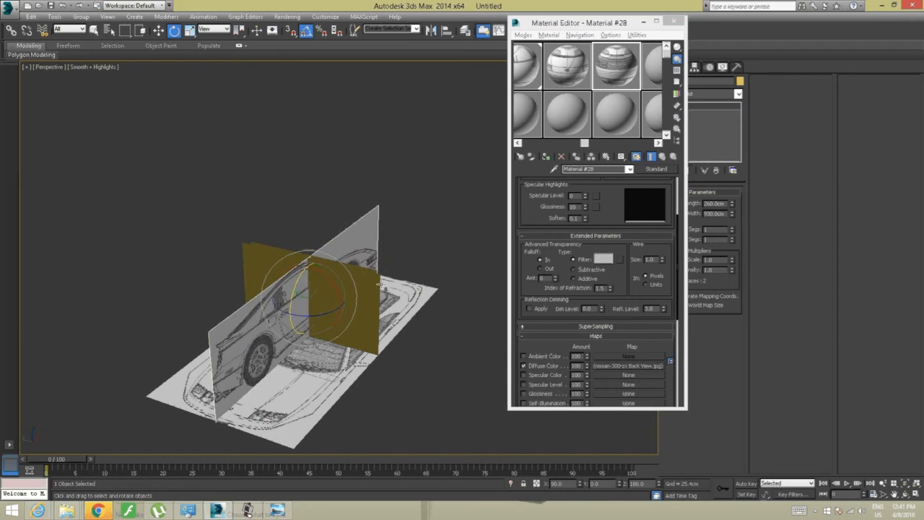
middle_click_drag(381, 285, 356, 277, "alt")
key("ctrl+z")
middle_click_drag(355, 320, 323, 288, "alt")
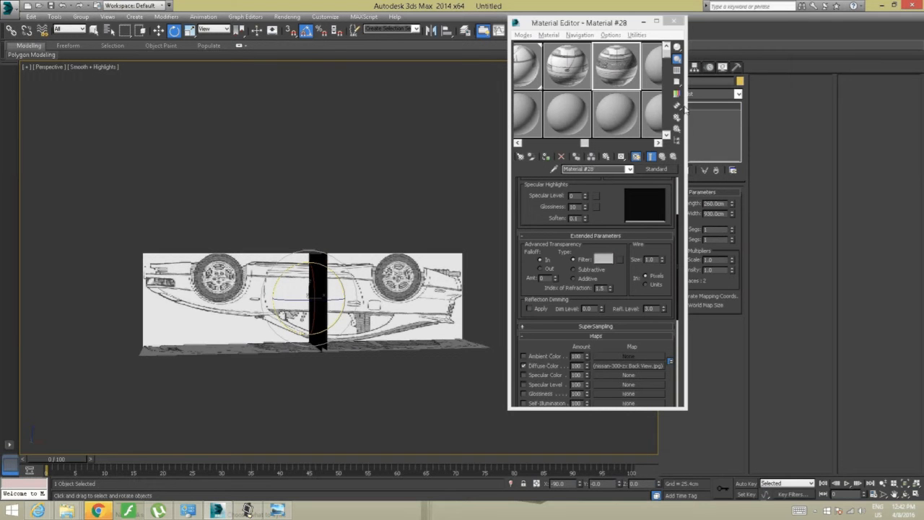
Look through the shader, SuperSampling and map channel settings of Material #28 for an image orientation option.
scroll(617, 253, "up", 5)
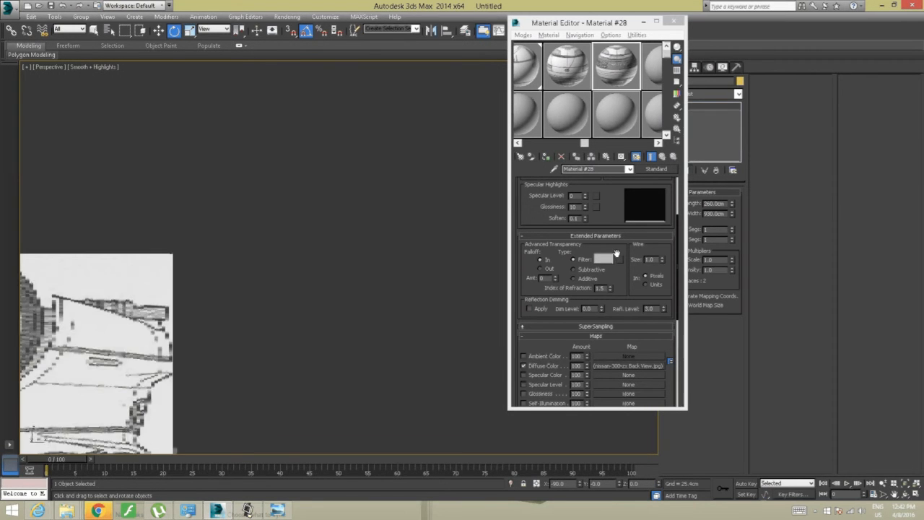
scroll(616, 253, "down", 5)
left_click(592, 229)
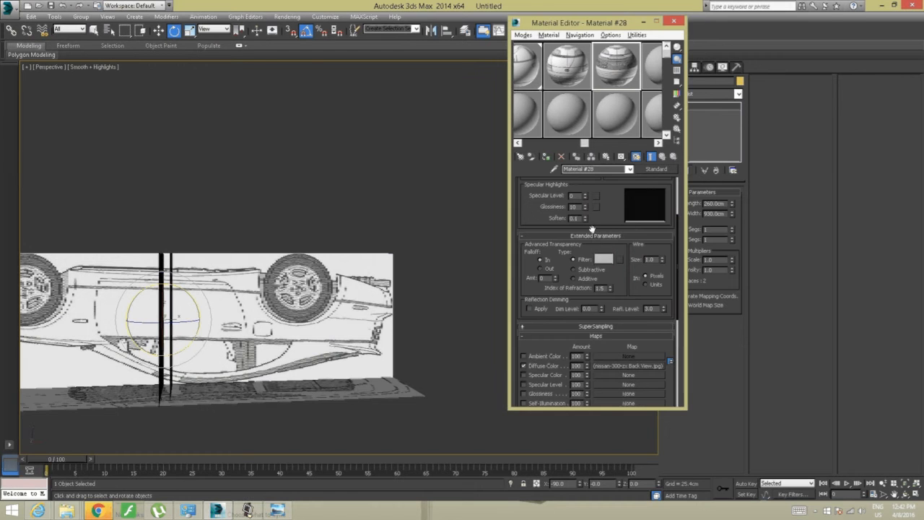
scroll(592, 228, "up", 3)
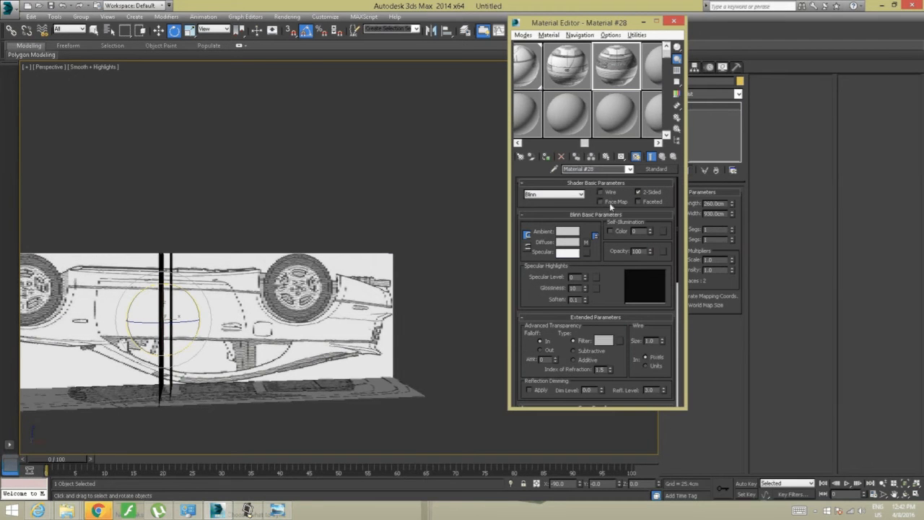
left_click(638, 202)
scroll(608, 273, "down", 2)
scroll(608, 273, "down", 6)
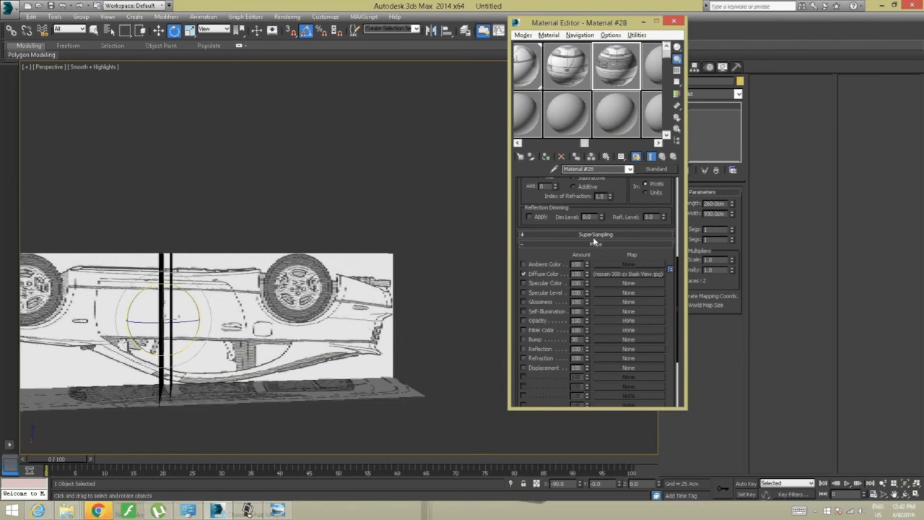
left_click(593, 237)
scroll(592, 236, "down", 7)
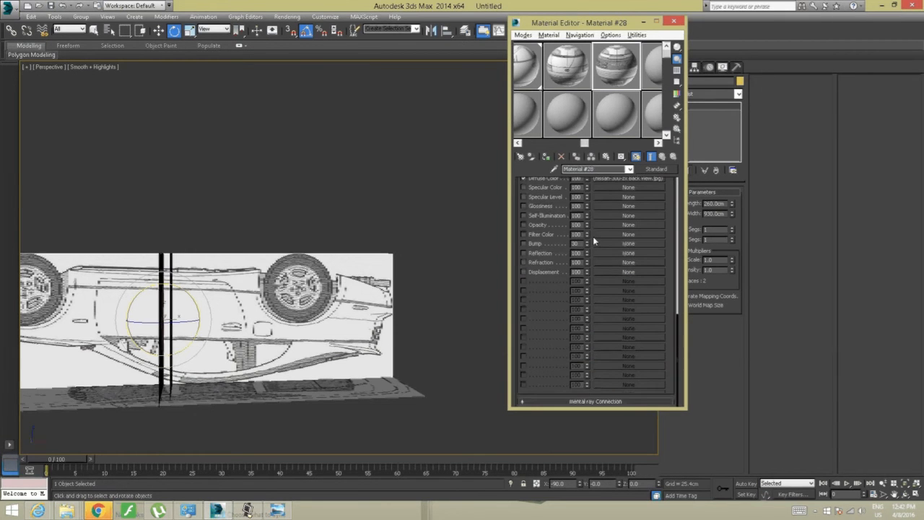
scroll(601, 312, "up", 3)
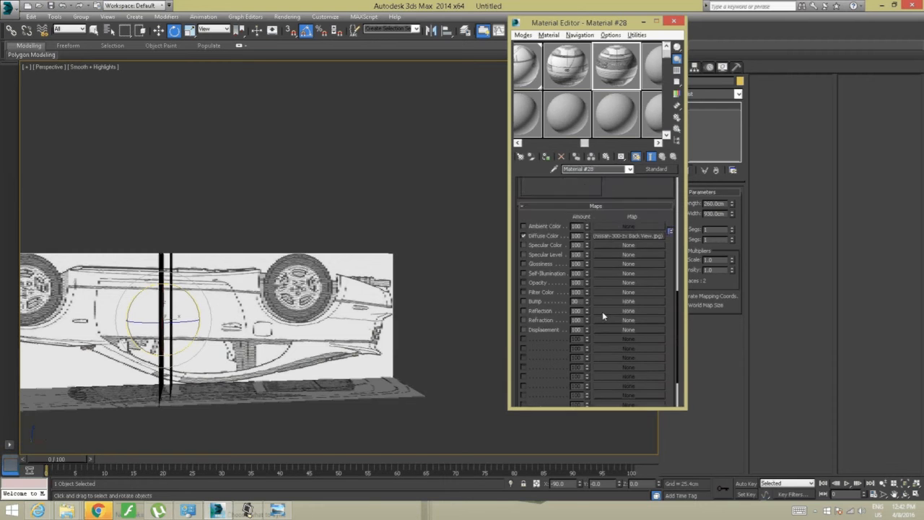
scroll(602, 311, "up", 10)
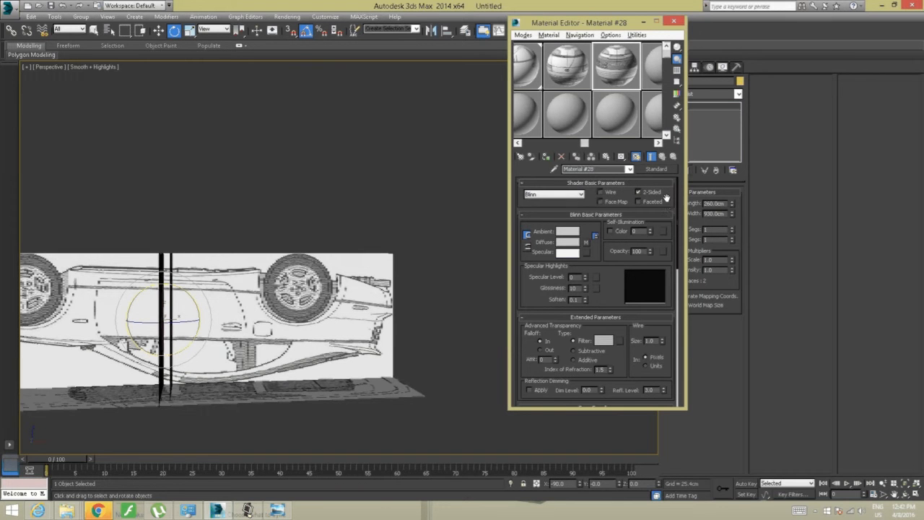
Examine Material #26's material type, Extended Parameters, SuperSampling and Maps settings for a way to reorient the side view blueprint.
left_click(581, 73)
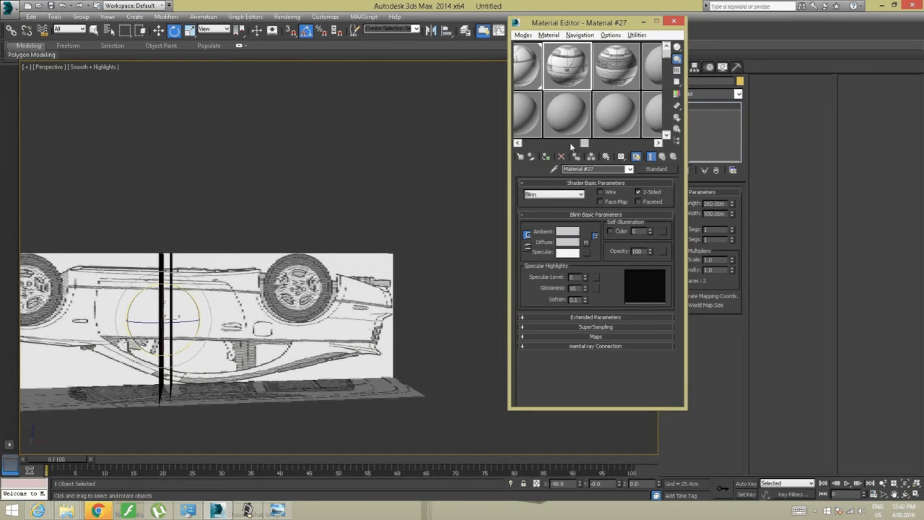
left_click_drag(585, 142, 526, 142)
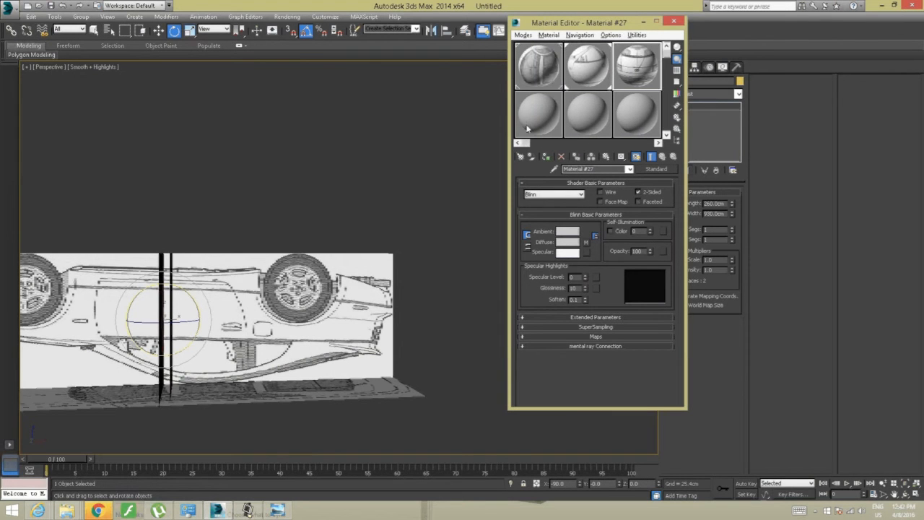
left_click(581, 70)
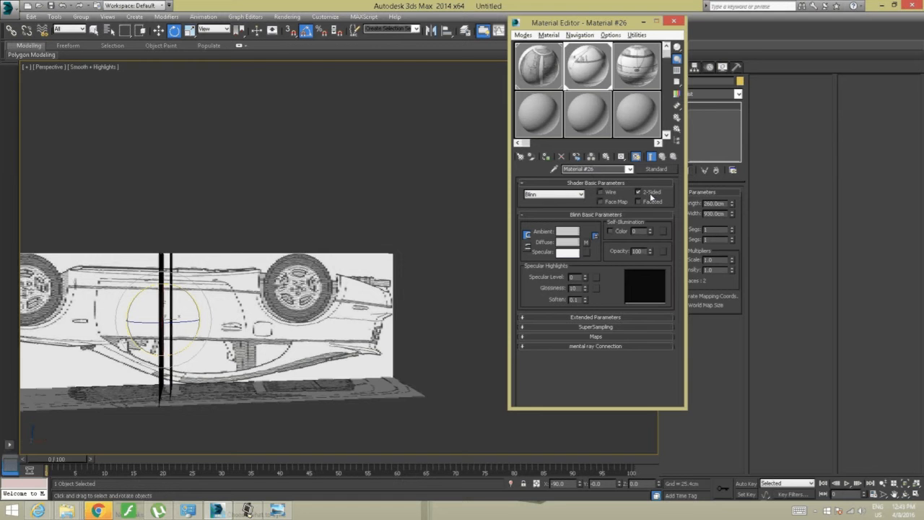
left_click(657, 170)
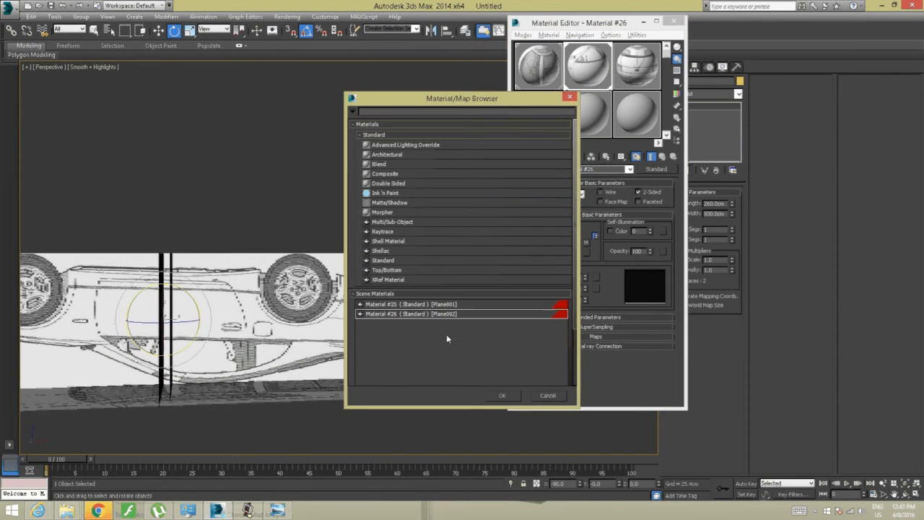
left_click(545, 397)
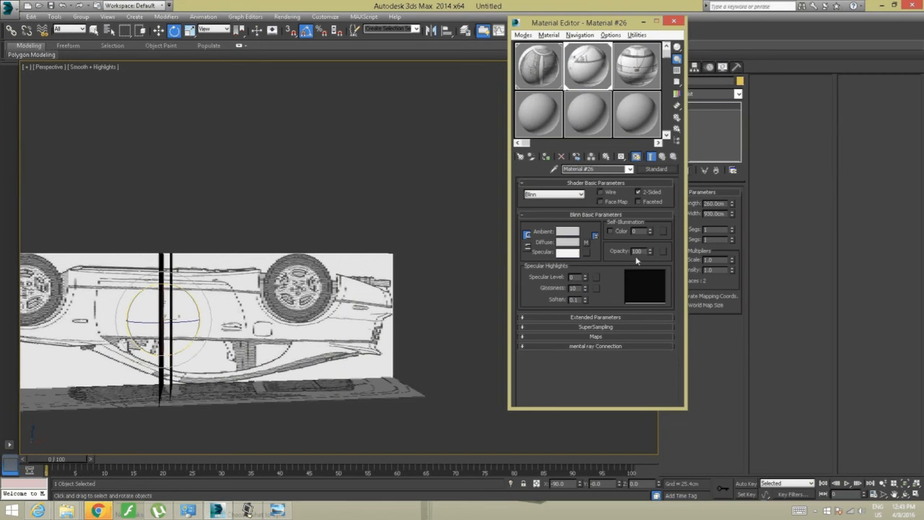
left_click(583, 317)
scroll(583, 317, "down", 1)
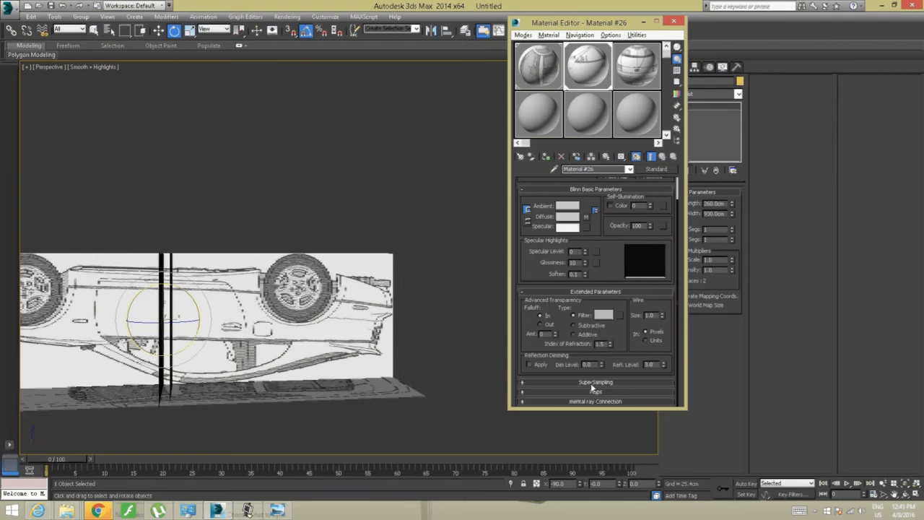
left_click(591, 382)
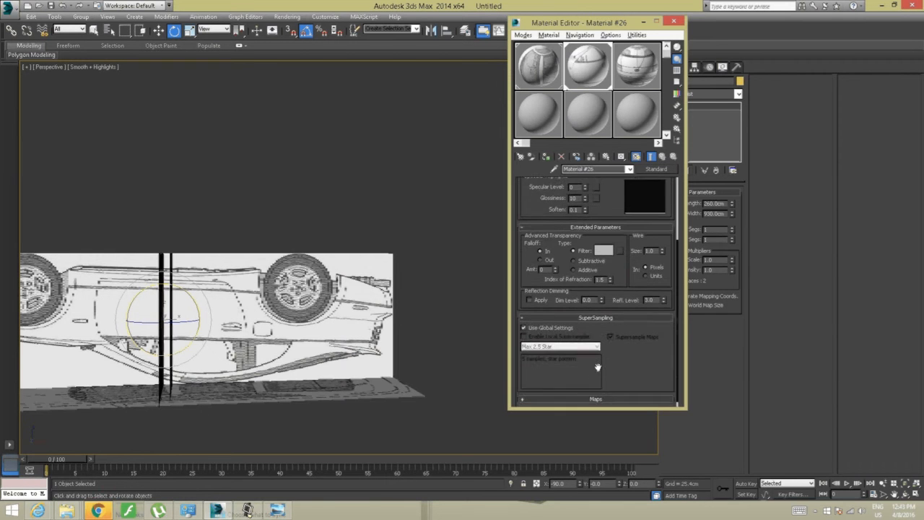
left_click(595, 392)
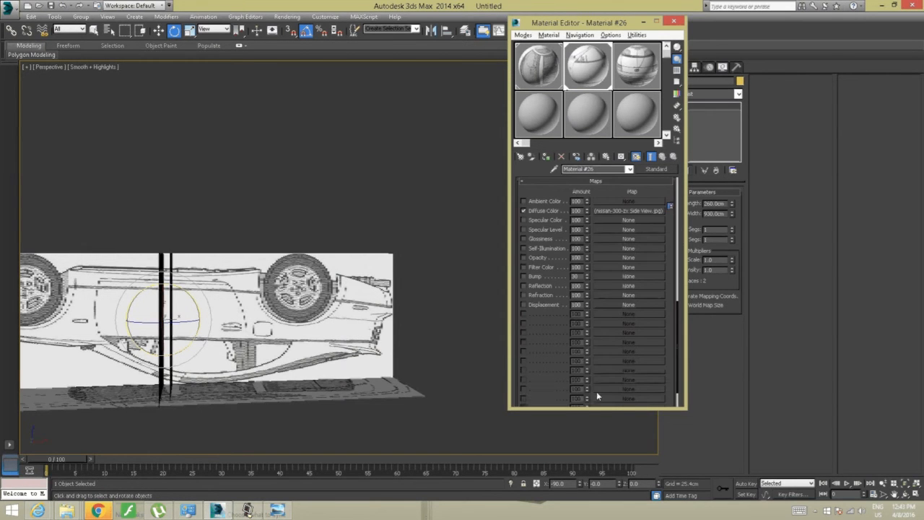
Set the U angle of Material #26's side view diffuse bitmap to 180 and deselect the side view plane.
left_click(608, 209)
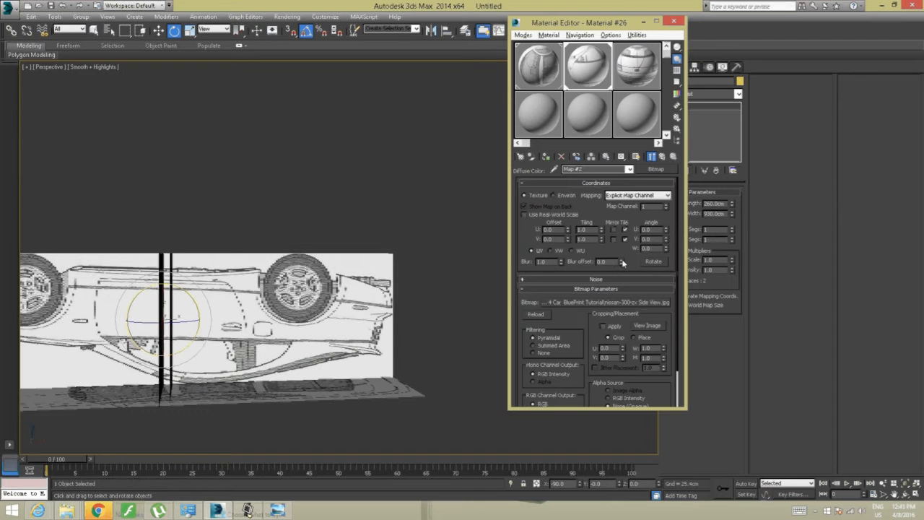
left_click_drag(625, 264, 629, 187)
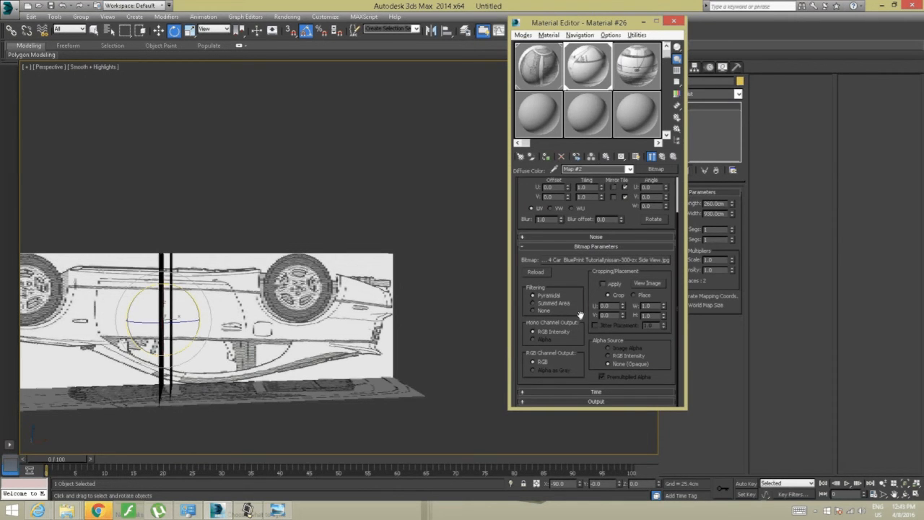
left_click(593, 393)
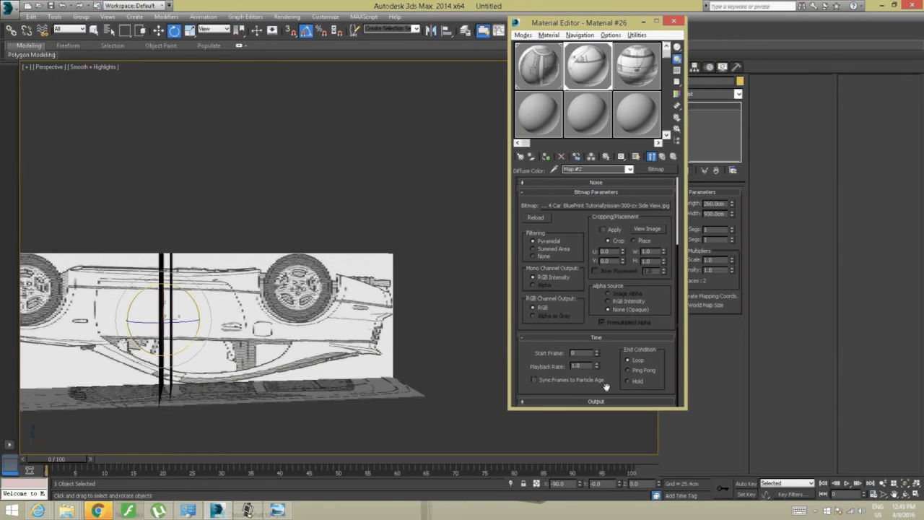
left_click(596, 402)
scroll(609, 350, "up", 5)
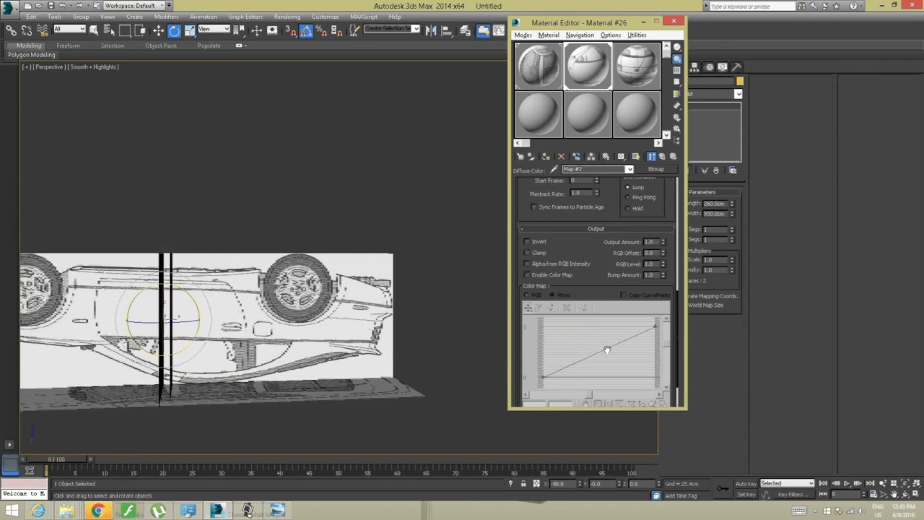
scroll(608, 346, "up", 2)
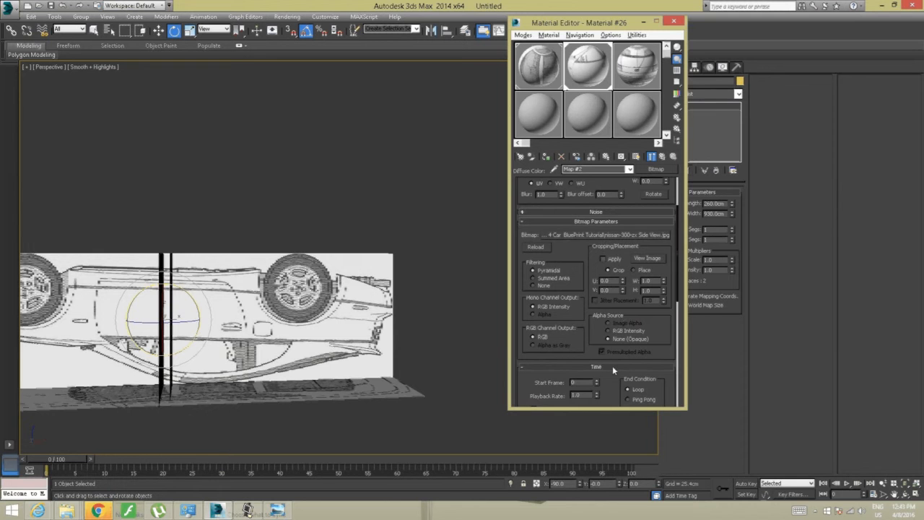
left_click_drag(619, 311, 621, 321)
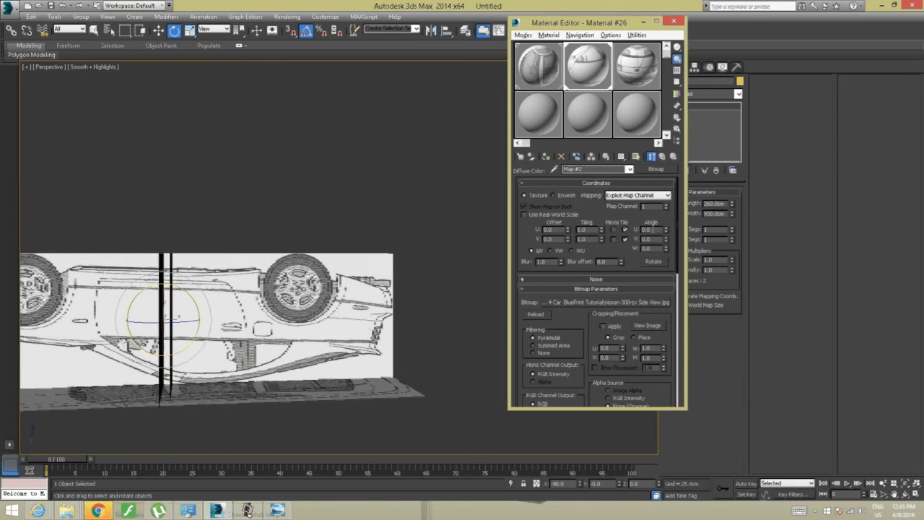
double_click(644, 229)
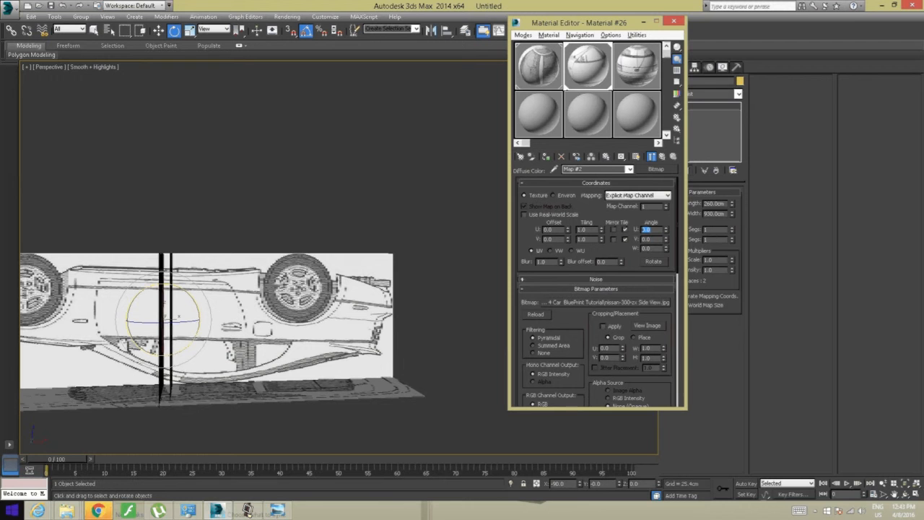
type("1")
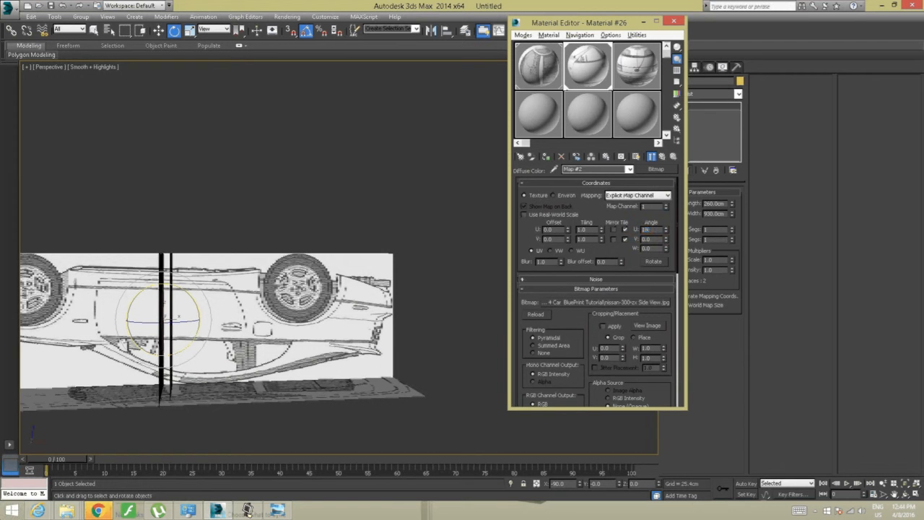
type("80")
key("Return")
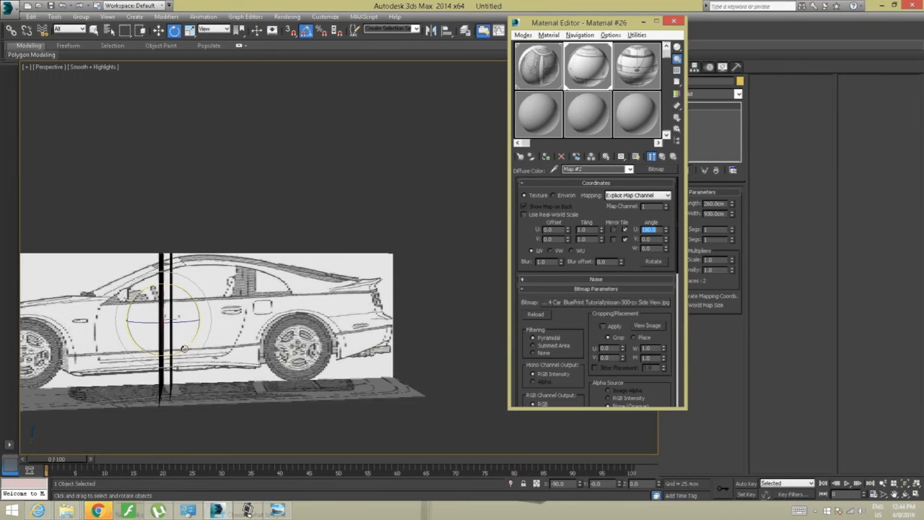
left_click(171, 355)
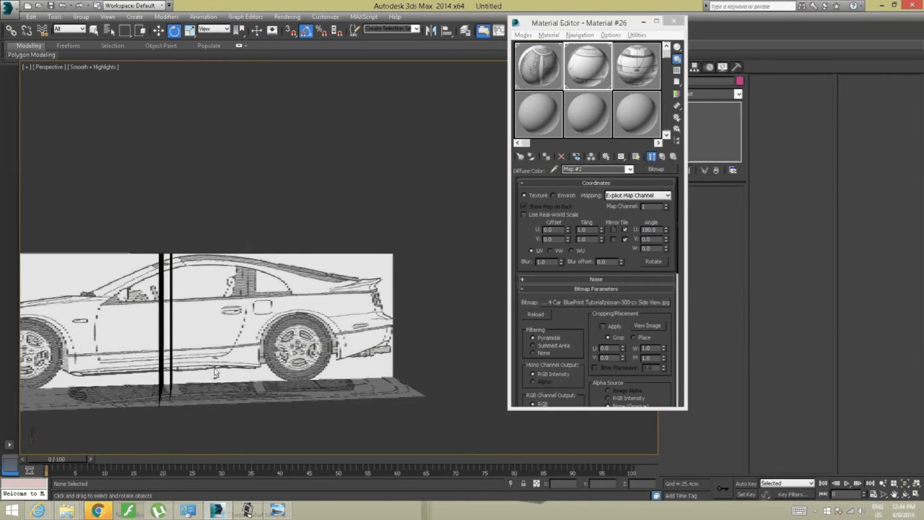
Apply the front view blueprint, Material #27, to the front-facing plane that crosses the side view plane.
middle_click_drag(193, 312, 320, 340, "alt")
scroll(312, 327, "up", 2)
left_click(319, 338)
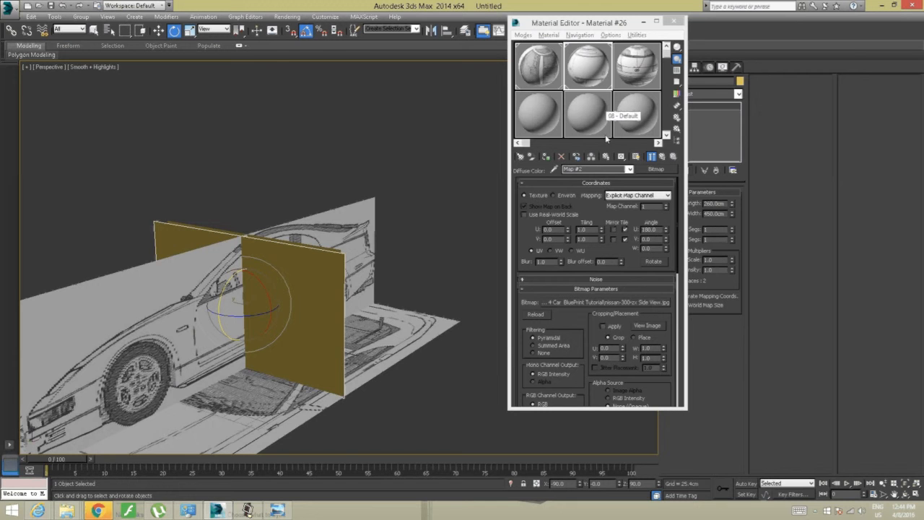
left_click_drag(526, 143, 576, 143)
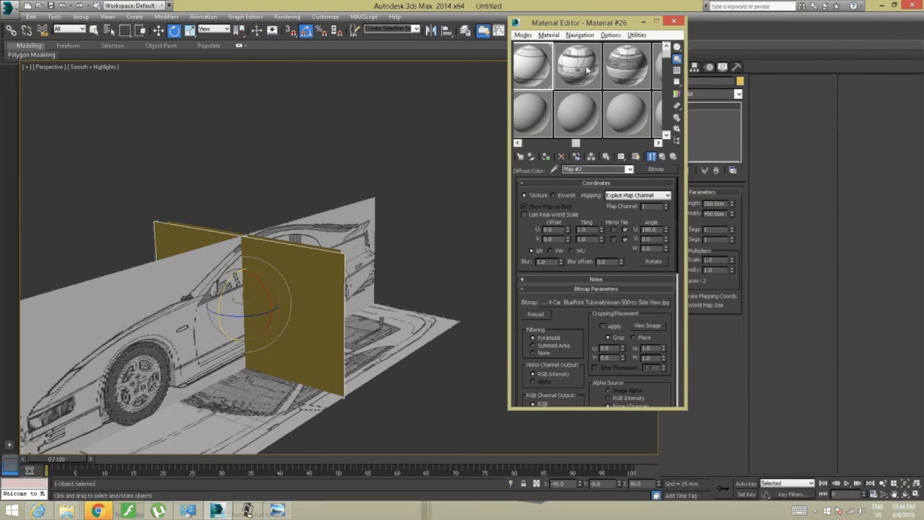
left_click_drag(587, 70, 304, 319)
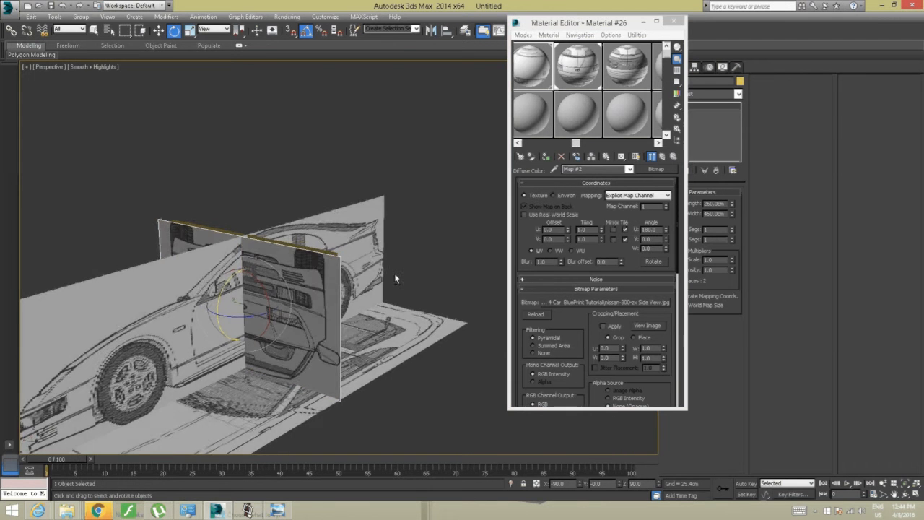
middle_click_drag(394, 273, 419, 262, "alt")
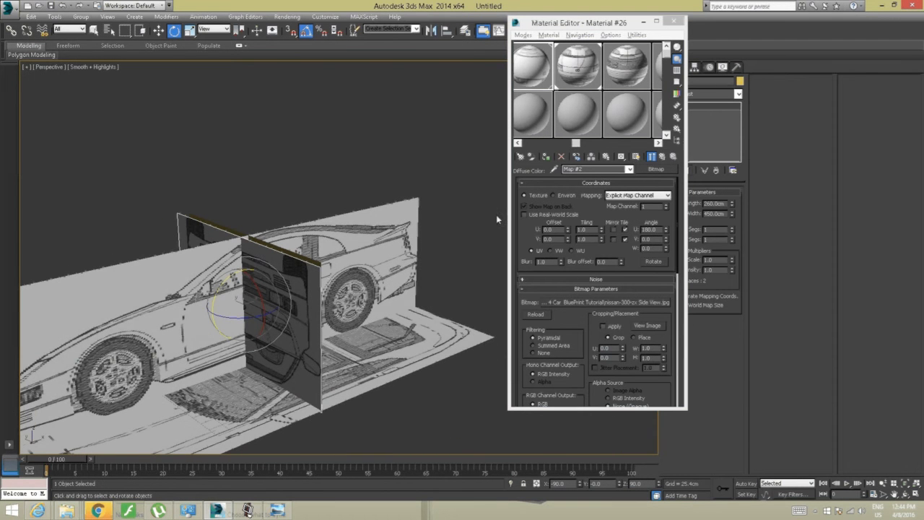
Set the U angle of Material #27's front view diffuse bitmap to 180.
left_click(574, 68)
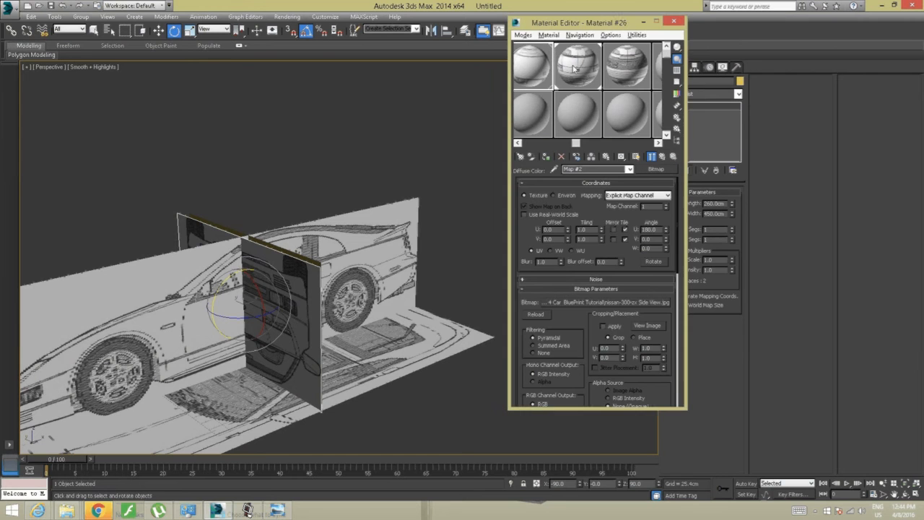
left_click(574, 68)
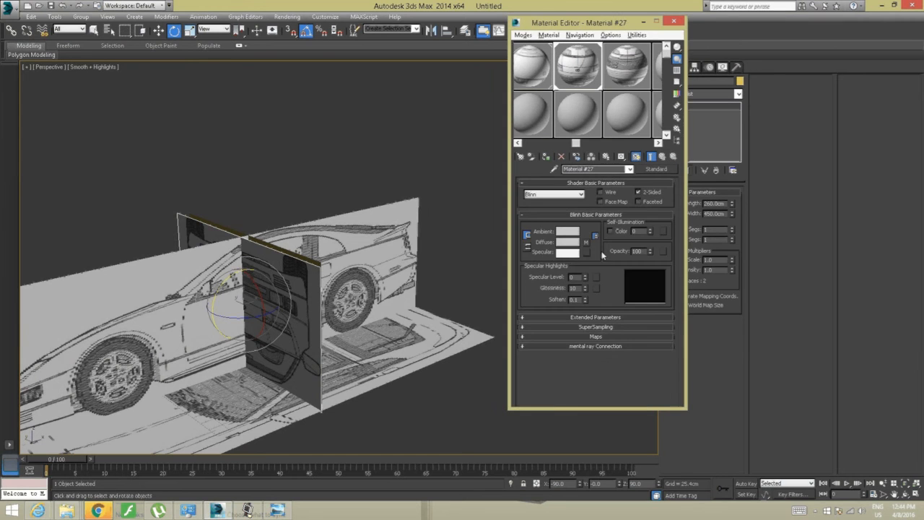
left_click(594, 336)
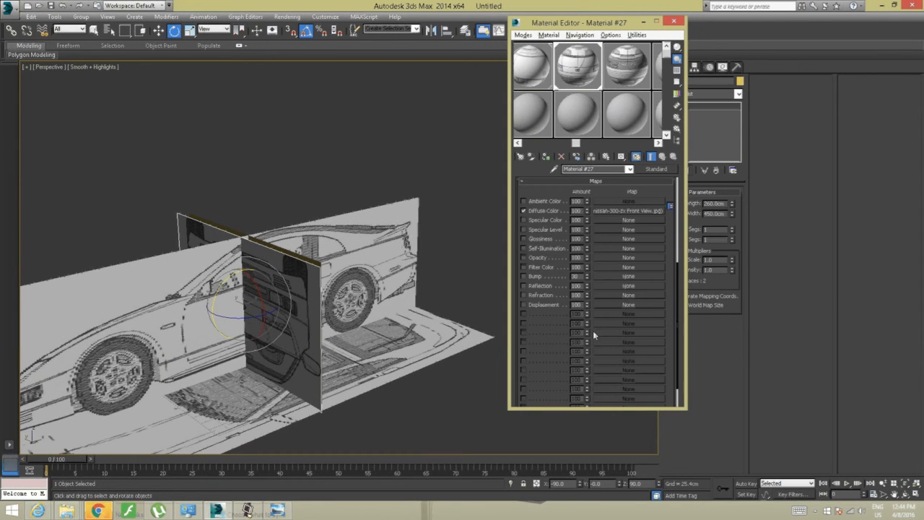
left_click(627, 210)
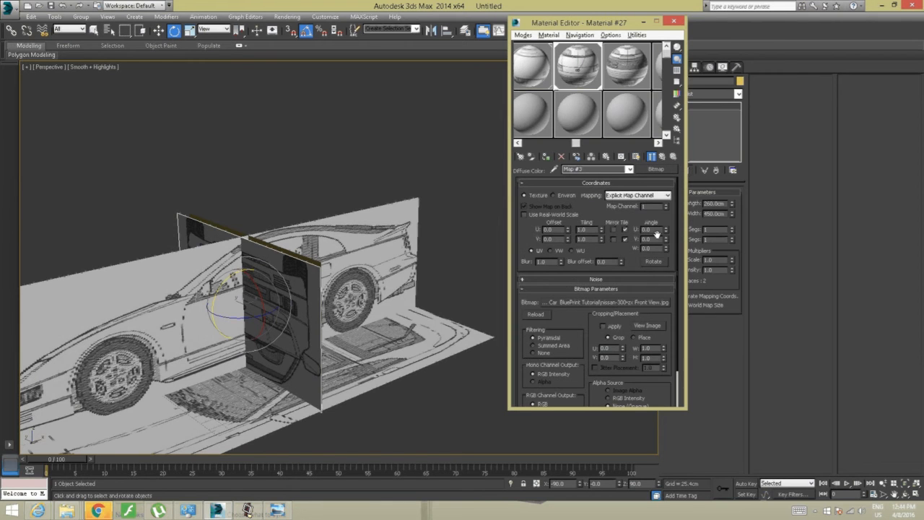
left_click_drag(655, 229, 591, 230)
type("180")
key("Return")
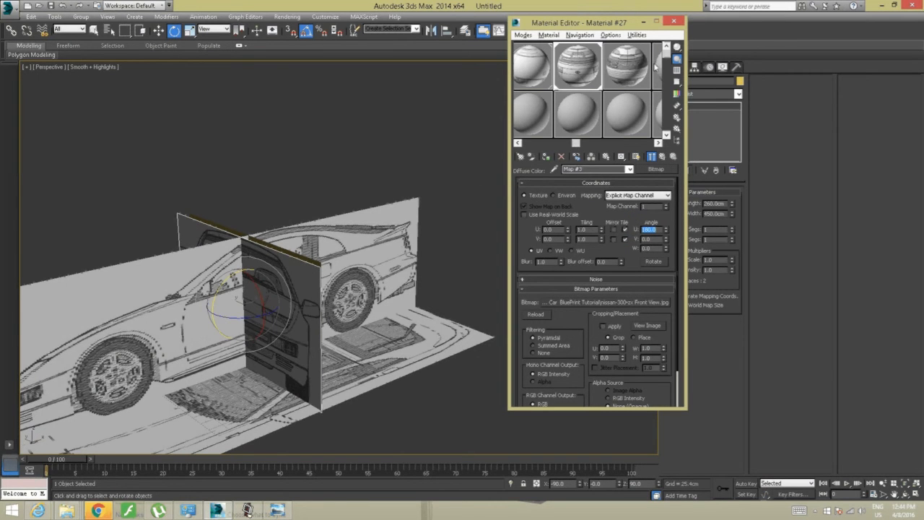
Apply the back view blueprint, Material #28, to the rear-facing plane behind the front view plane.
left_click(639, 72)
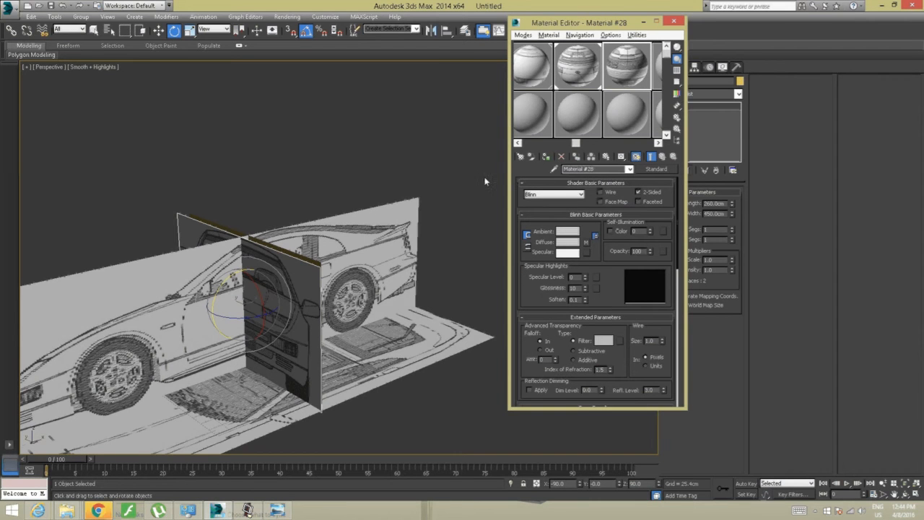
middle_click_drag(364, 256, 276, 260, "alt")
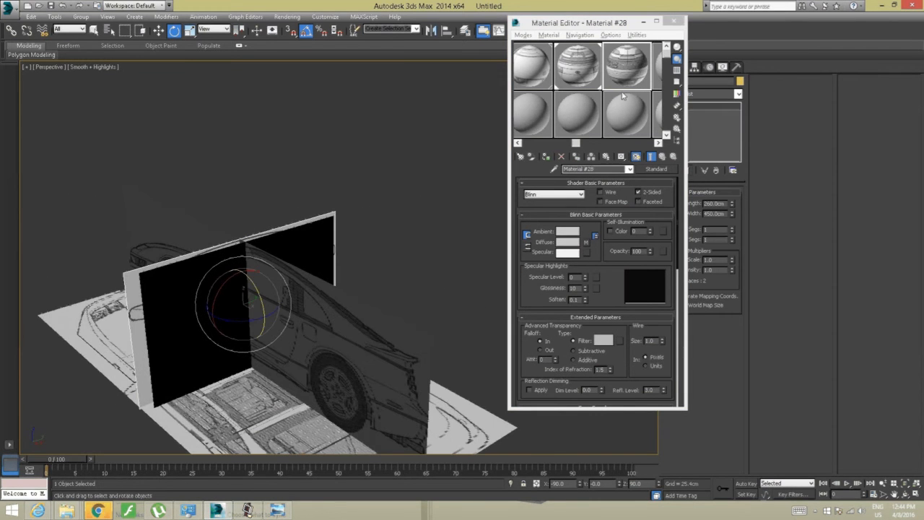
left_click_drag(575, 143, 605, 143)
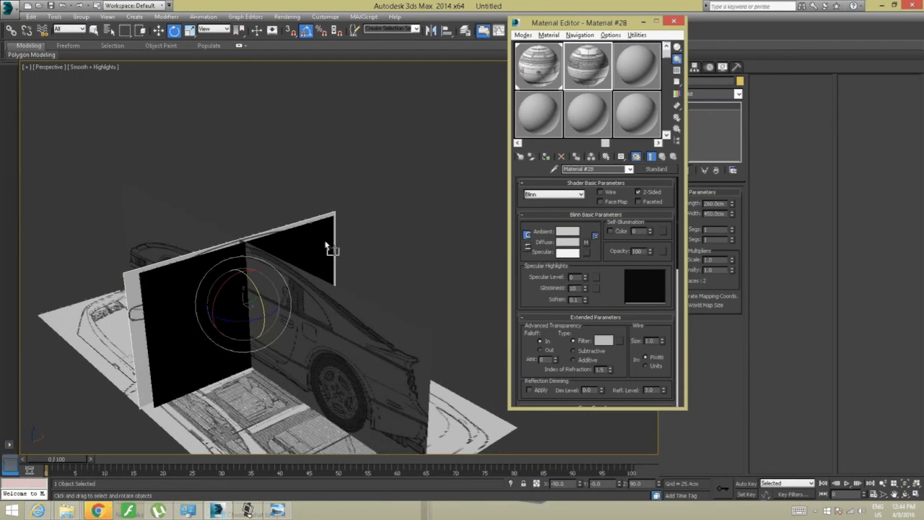
left_click_drag(328, 248, 189, 329)
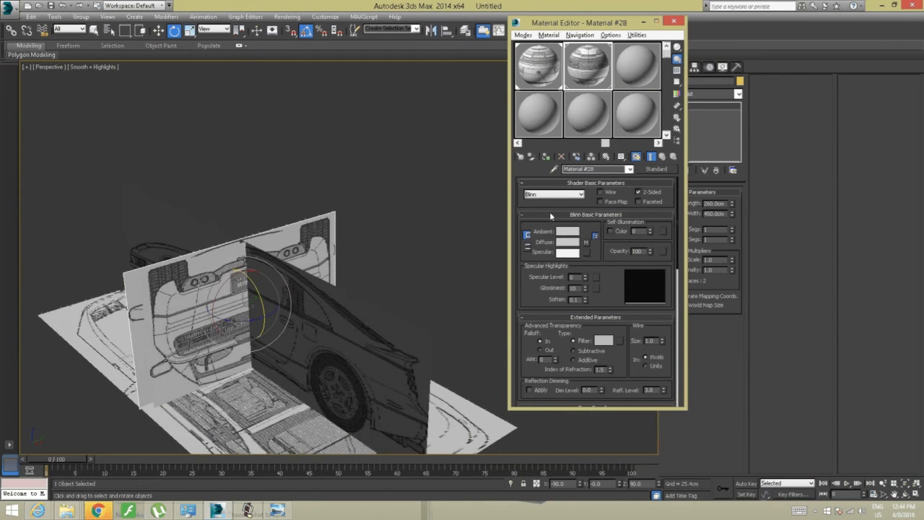
Set the U angle of Material #28's back view diffuse bitmap to 180.
double_click(575, 77)
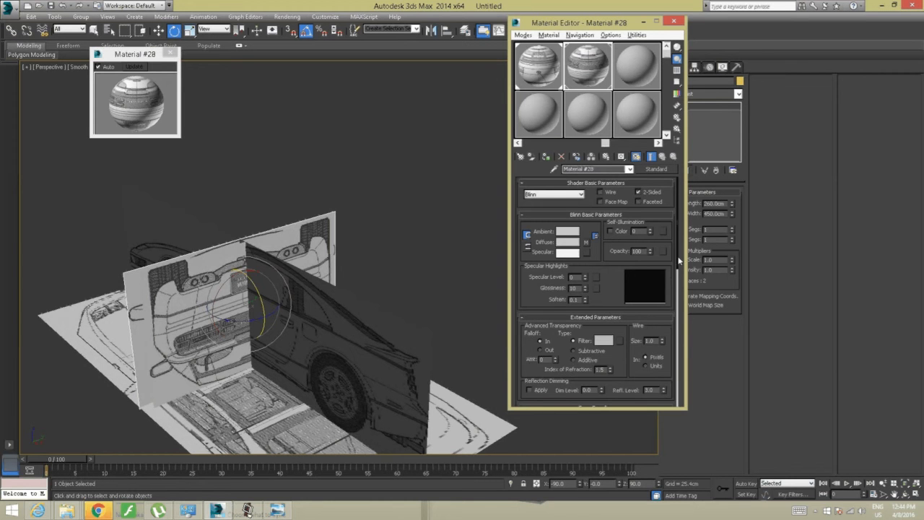
scroll(668, 301, "down", 10)
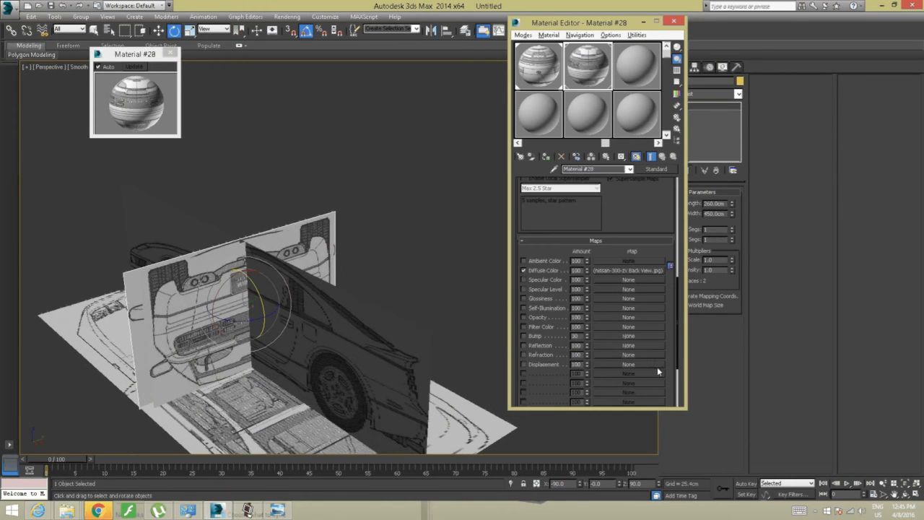
left_click(629, 270)
double_click(650, 229)
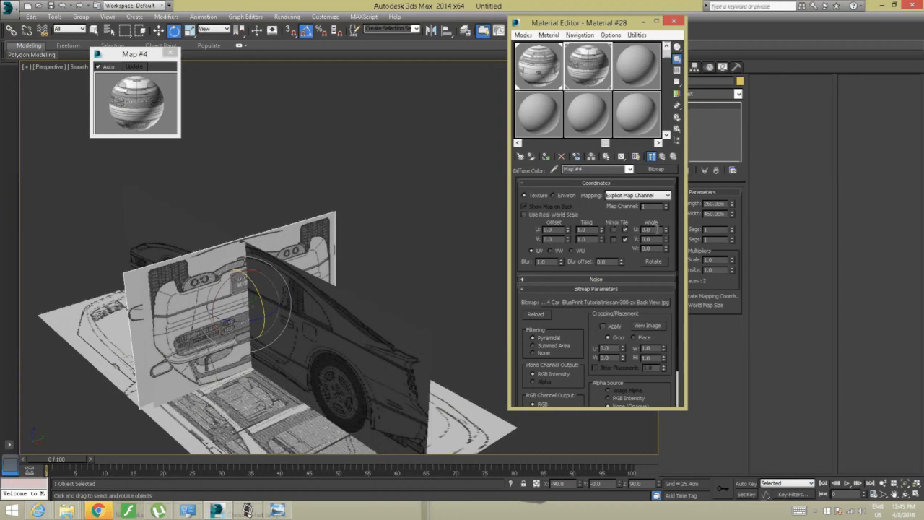
type("180")
key("Return")
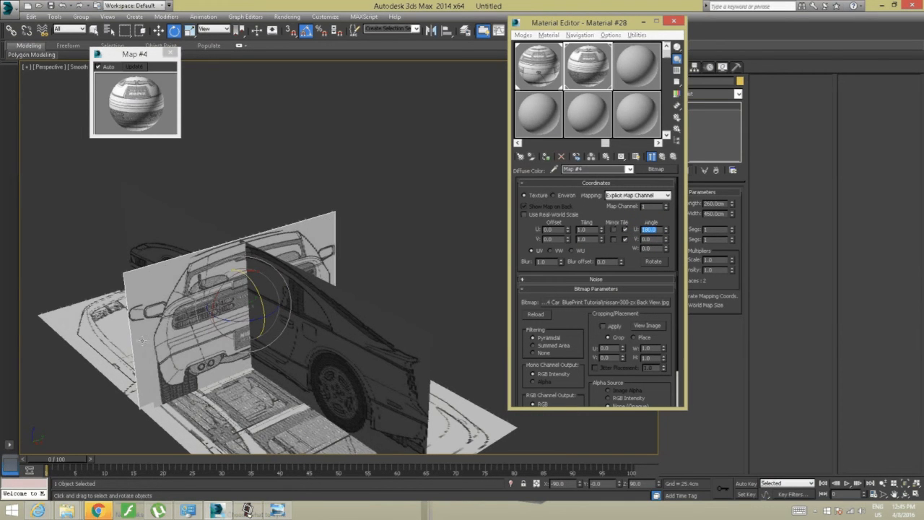
Inspect the front, back and side blueprint planes from several angles and close the Map #4 preview window.
middle_click_drag(194, 290, 236, 250, "alt")
scroll(236, 251, "up", 3)
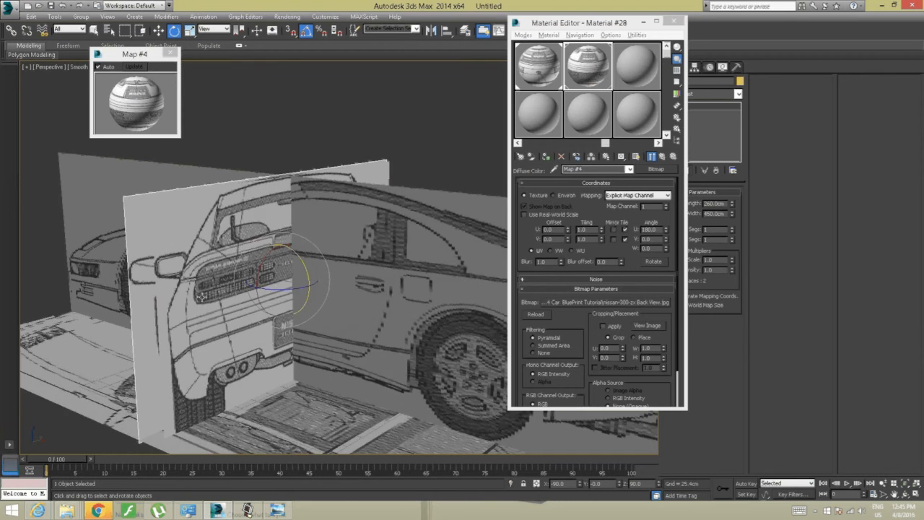
middle_click_drag(203, 296, 243, 284, "alt")
middle_click_drag(258, 251, 330, 274, "alt")
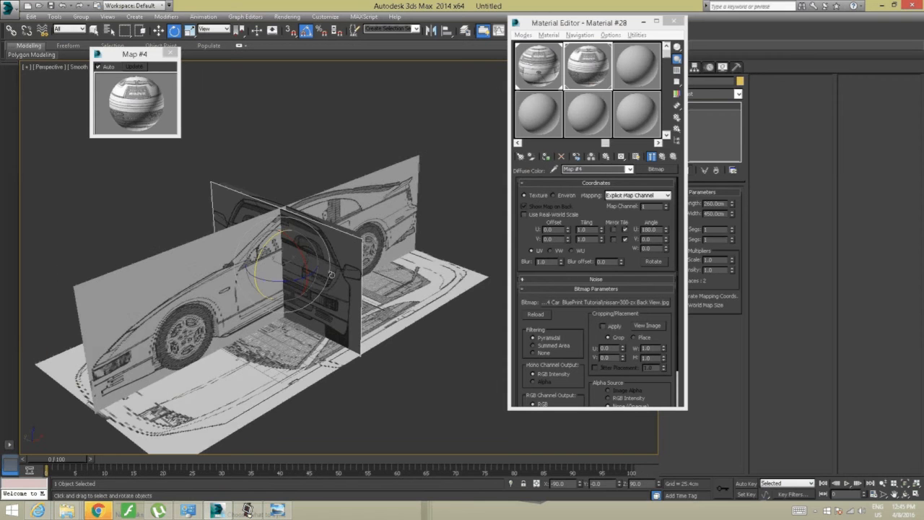
left_click(171, 53)
middle_click_drag(318, 163, 333, 167, "alt")
middle_click_drag(267, 200, 199, 279, "alt")
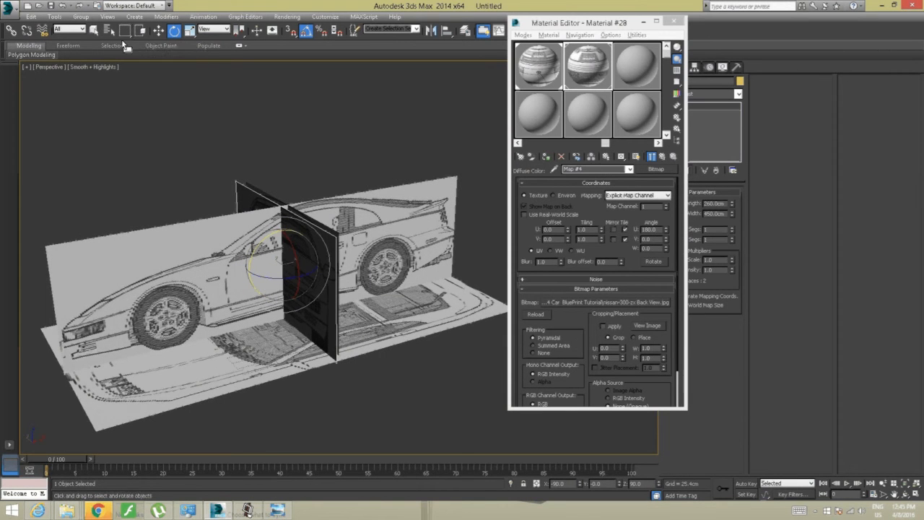
Switch the perspective viewport's shading from Smooth + Highlights to Hidden Line and check the blueprints up close.
left_click(109, 63)
left_click(107, 66)
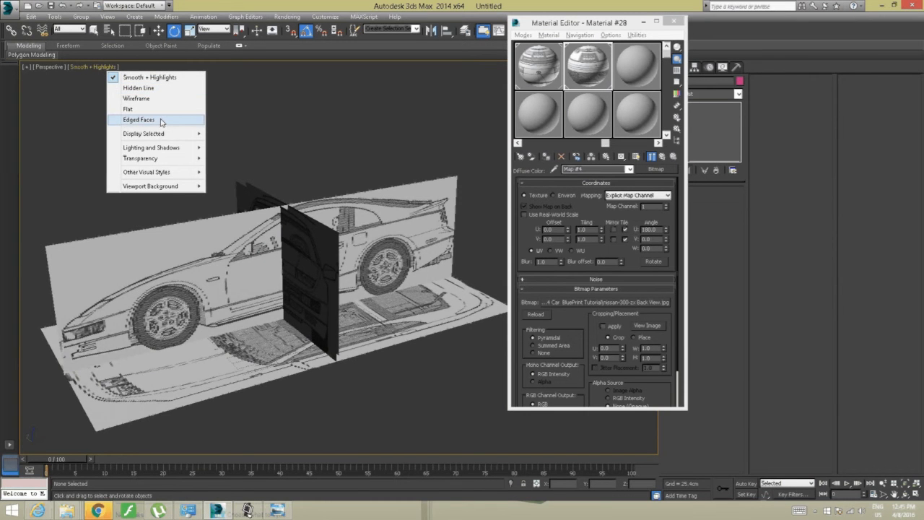
left_click(161, 89)
scroll(213, 226, "up", 8)
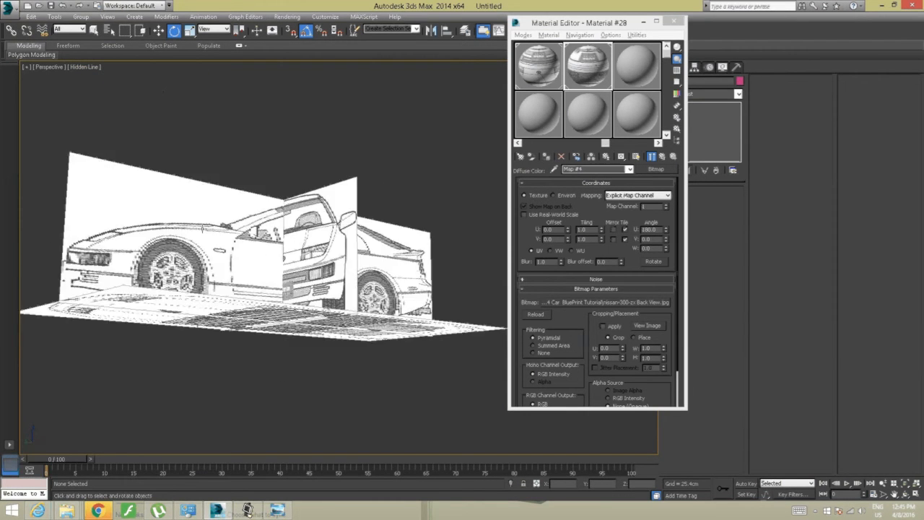
scroll(214, 227, "down", 8)
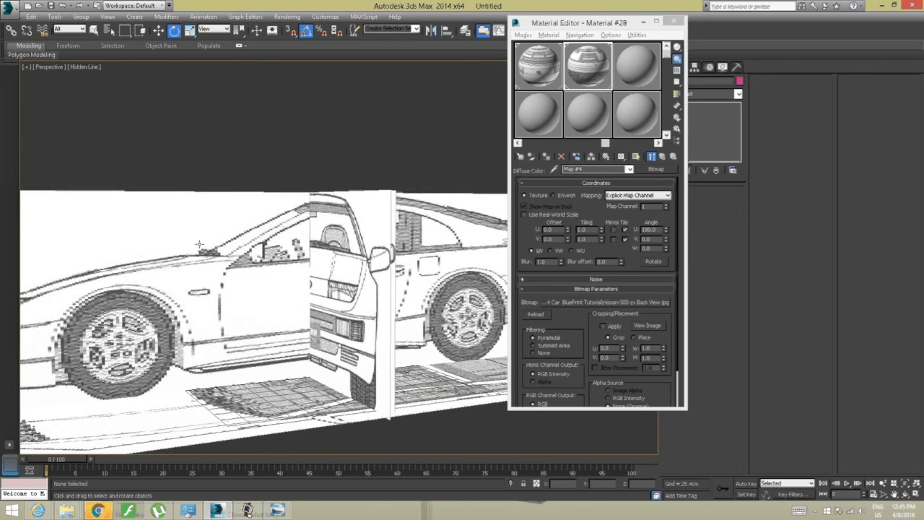
left_click(85, 66)
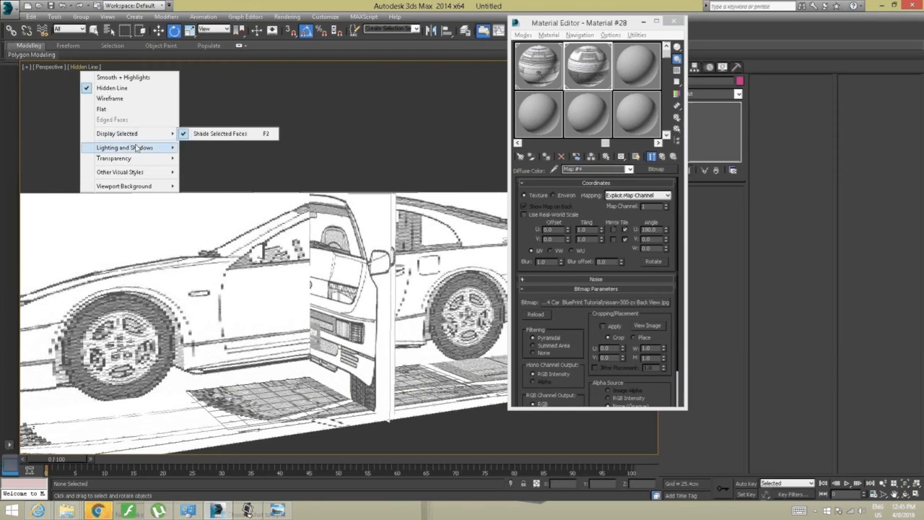
mouse_move(136, 148)
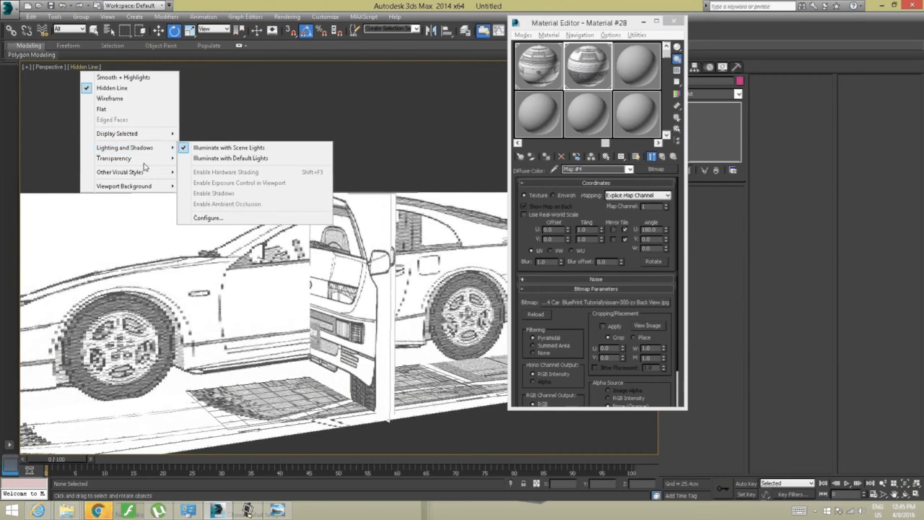
mouse_move(135, 177)
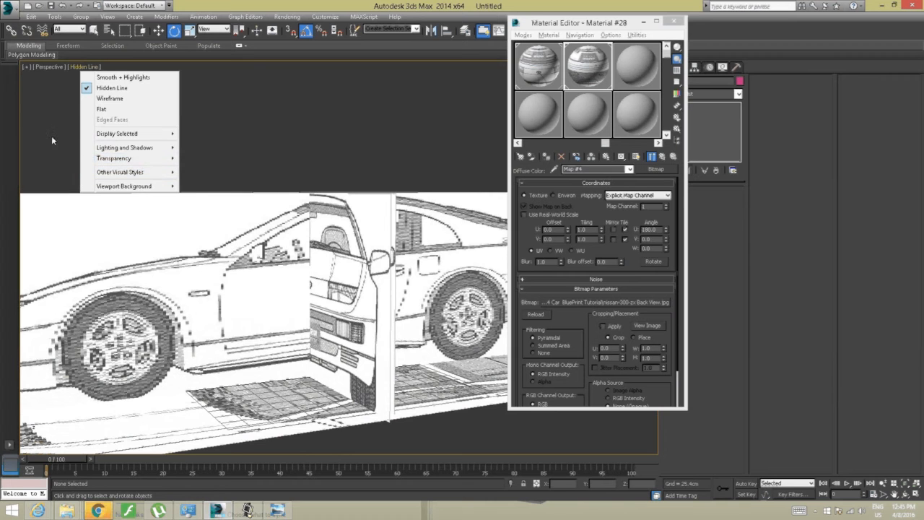
left_click(47, 69)
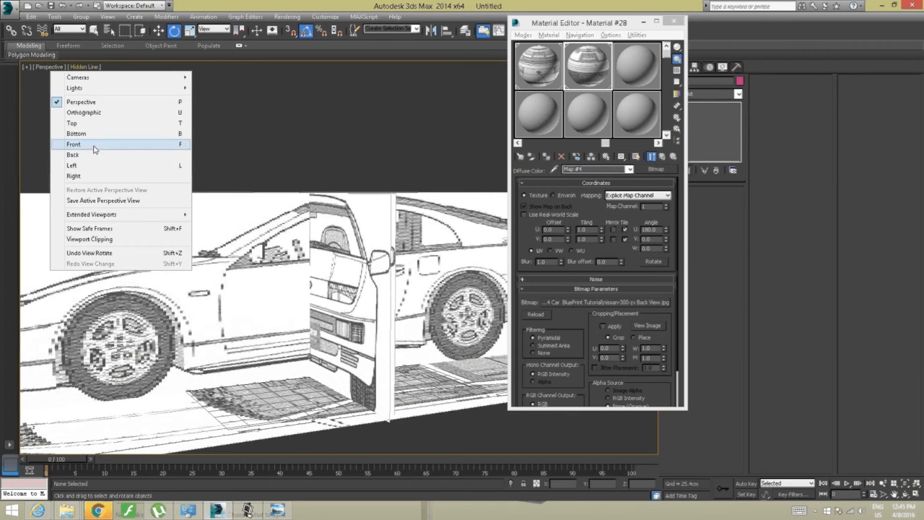
mouse_move(141, 216)
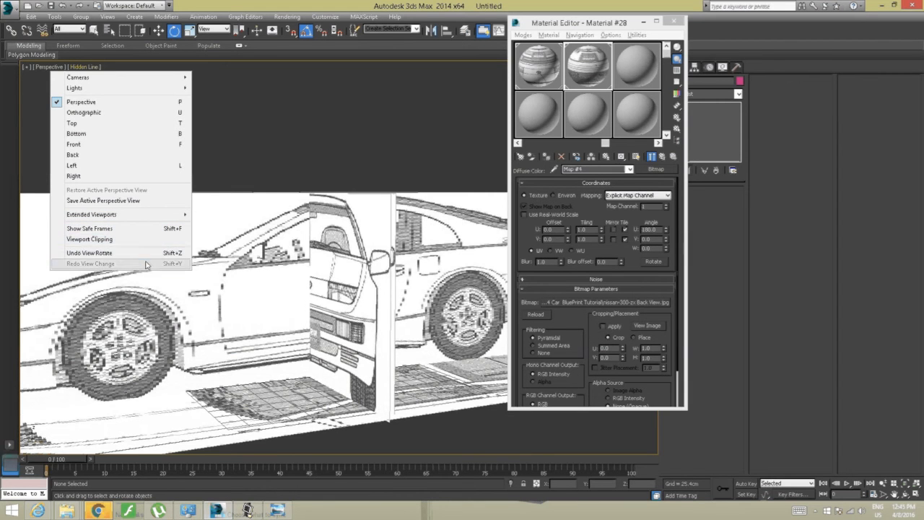
left_click(292, 142)
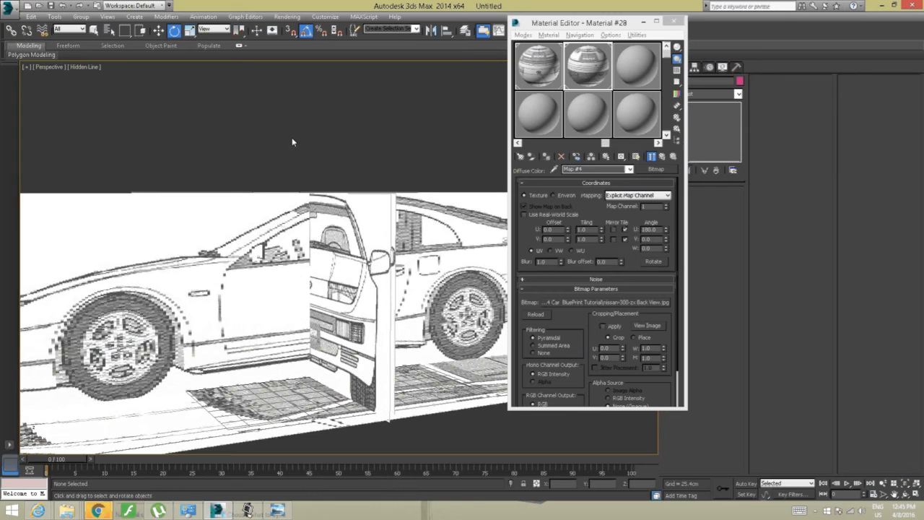
Try the Wireframe display with Edged Faces in the perspective viewport, and return its shading to Smooth + Highlights.
key("F3")
key("F4")
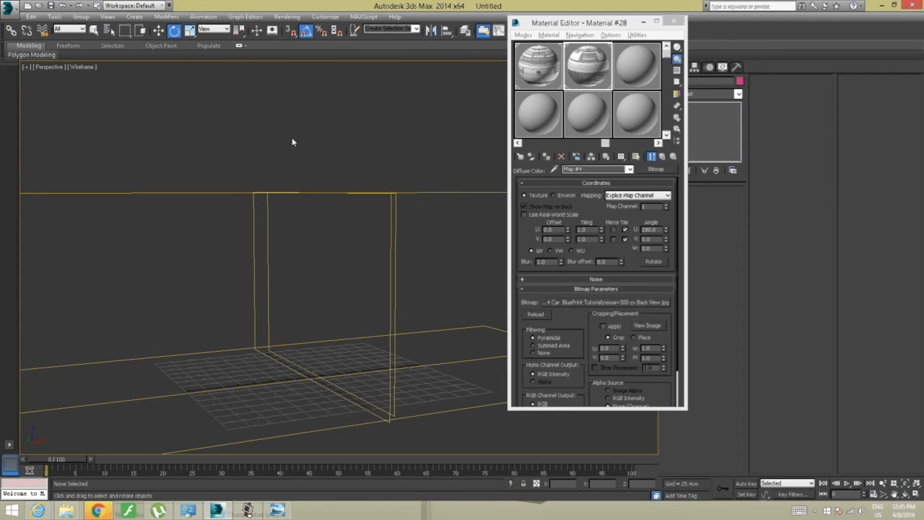
key("F4")
left_click(110, 68)
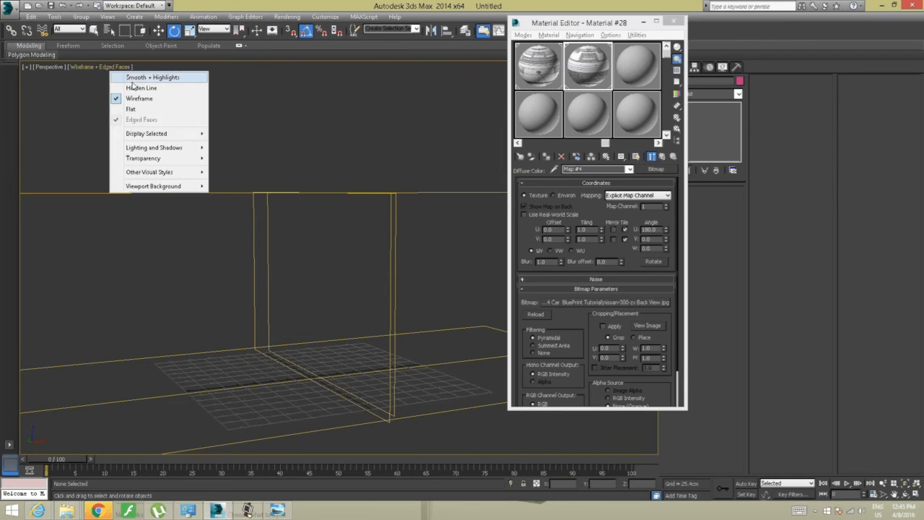
left_click(131, 80)
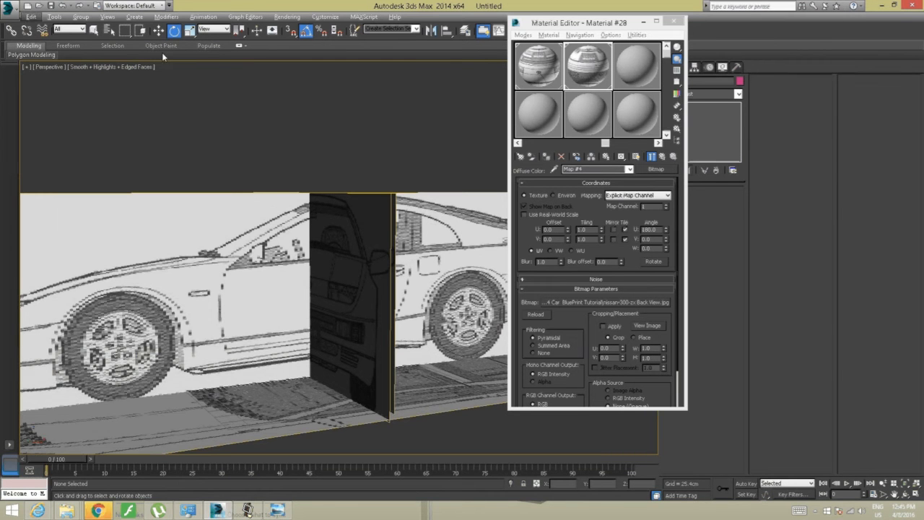
Set the perspective viewport's shading to Hidden Line and view the crossed blueprint planes from the front corner.
left_click(125, 67)
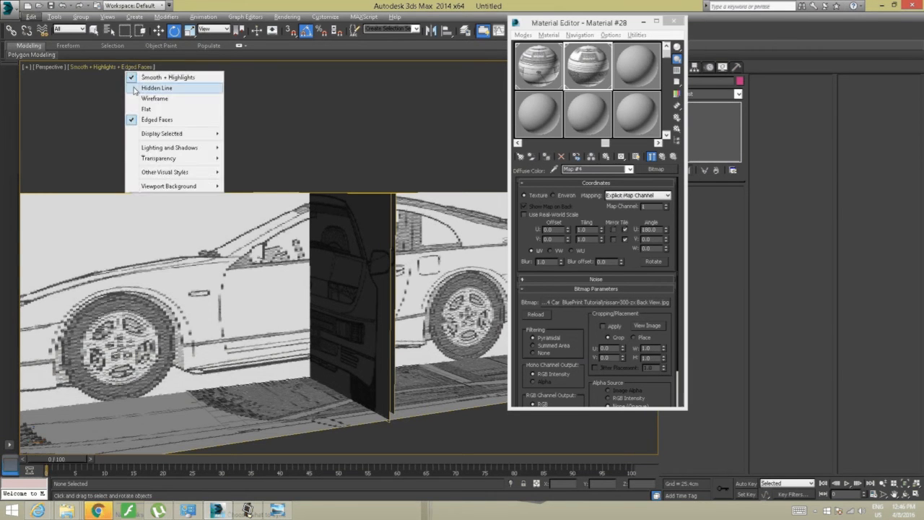
left_click(135, 88)
scroll(257, 167, "down", 5)
middle_click_drag(257, 173, 306, 212, "alt")
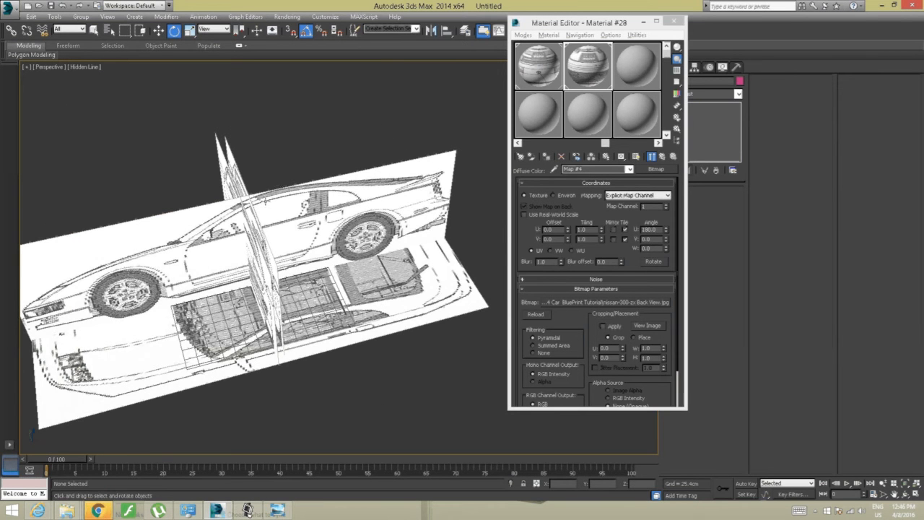
middle_click_drag(228, 223, 271, 210, "alt")
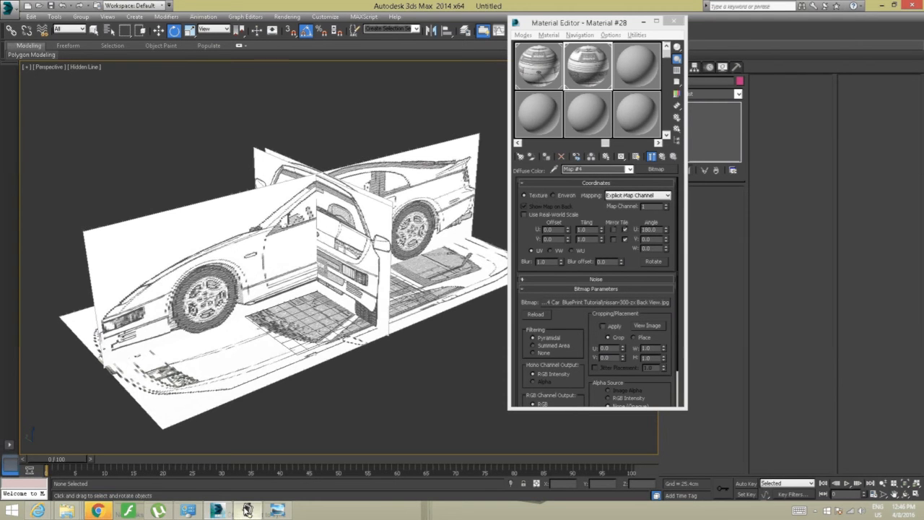
left_click(247, 509)
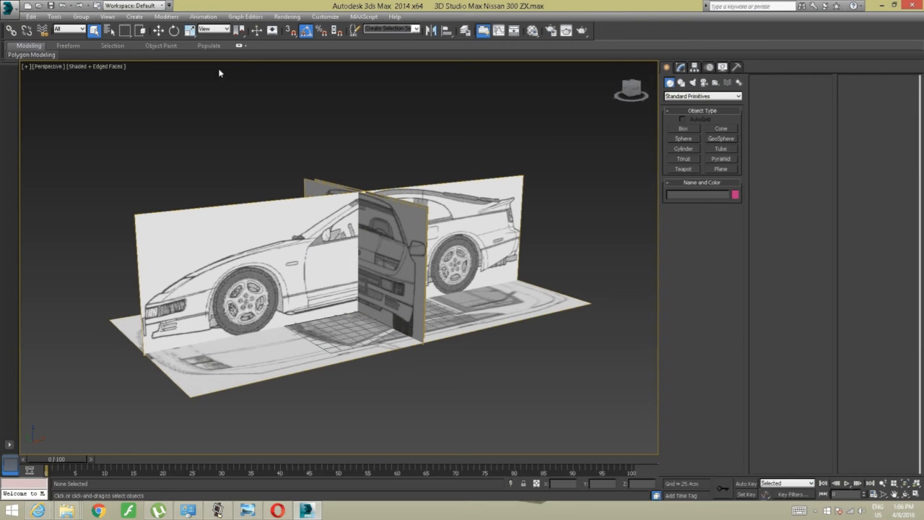
Review the display driver choices in the viewport preferences, keeping Nitrous Direct3D 11 (Recommended).
left_click(325, 17)
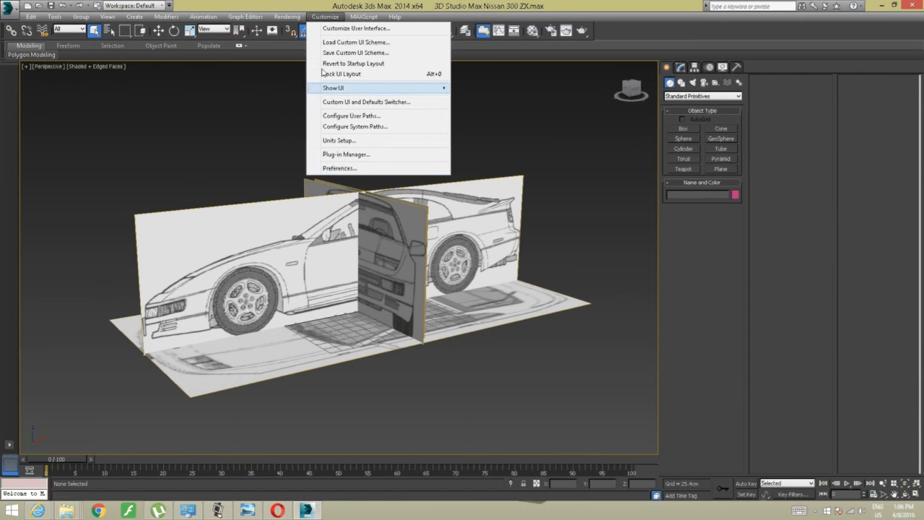
left_click(337, 168)
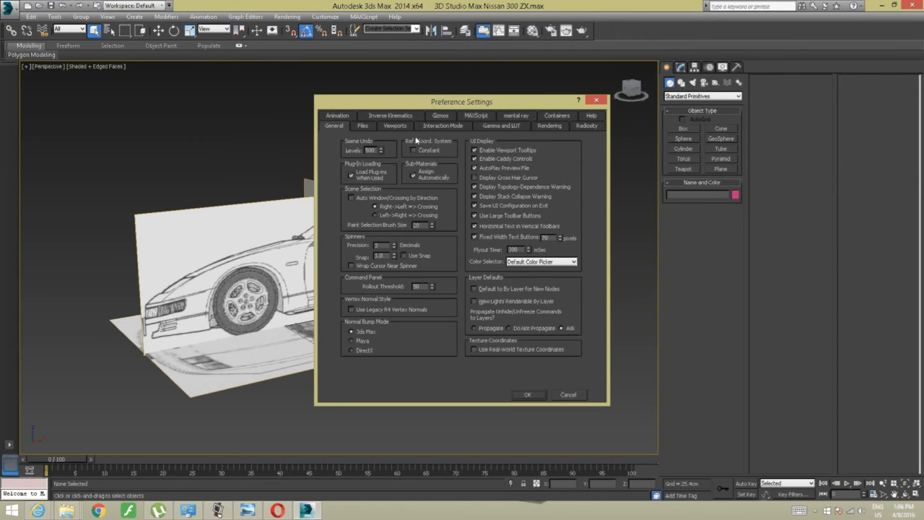
left_click(394, 127)
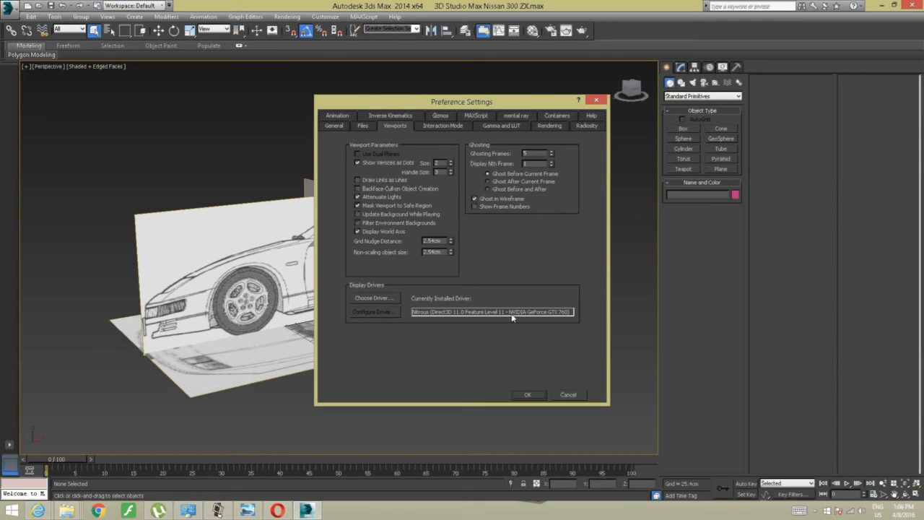
left_click(380, 298)
left_click(501, 234)
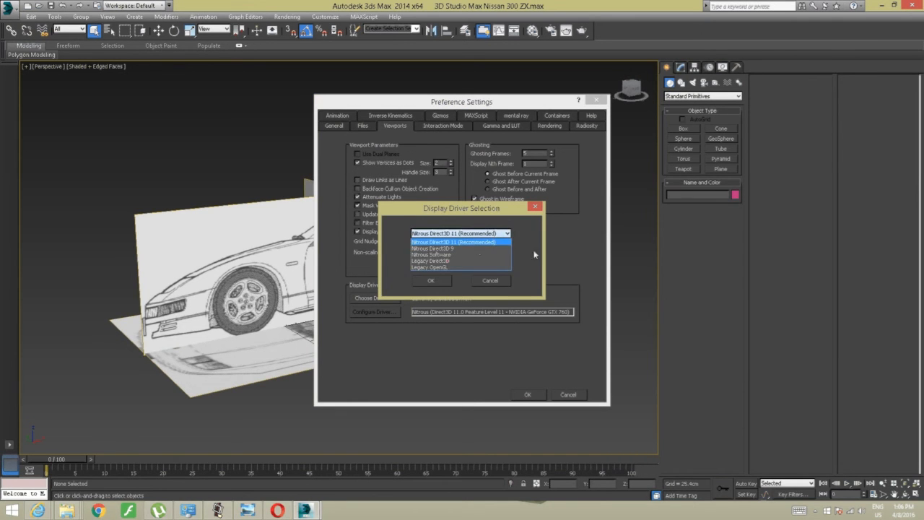
left_click(527, 254)
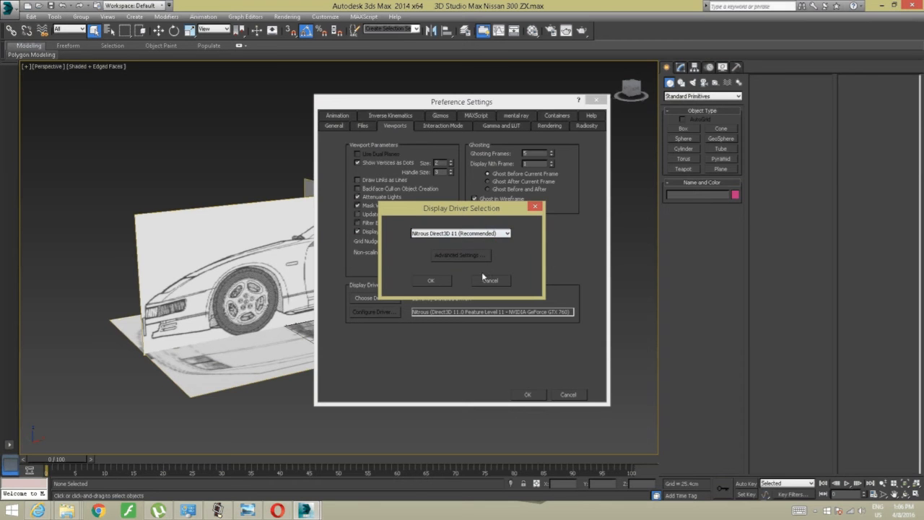
left_click(488, 280)
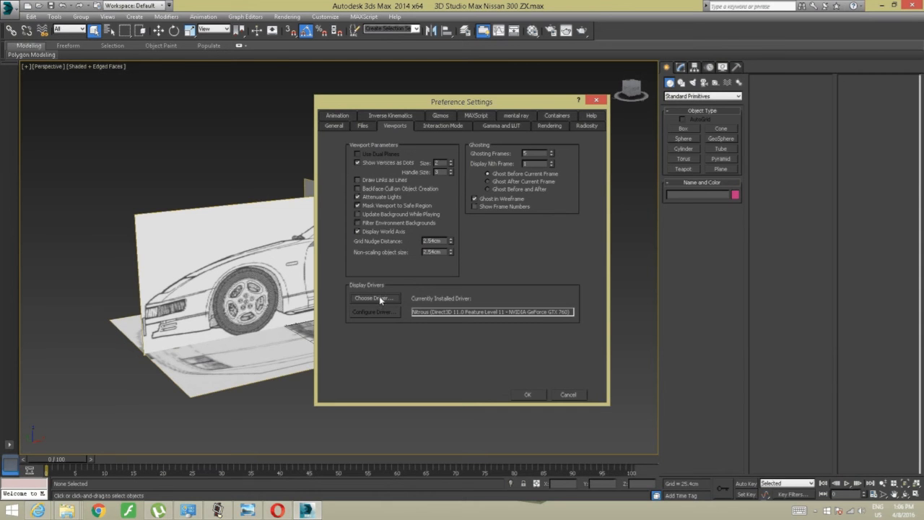
left_click(527, 394)
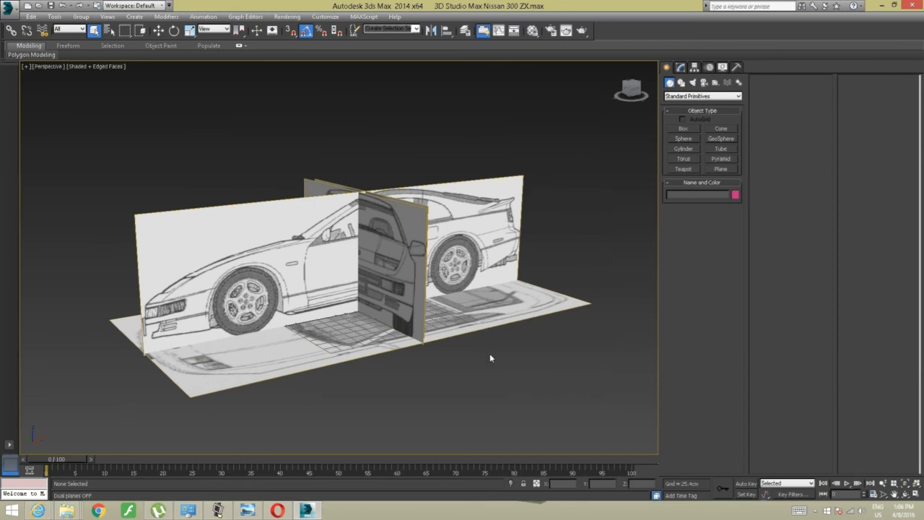
Check the shader and map settings of the blueprint materials, Material #25 and Material #26, in the Material Editor.
middle_click_drag(473, 288, 427, 279, "alt")
middle_click_drag(340, 280, 389, 271, "alt")
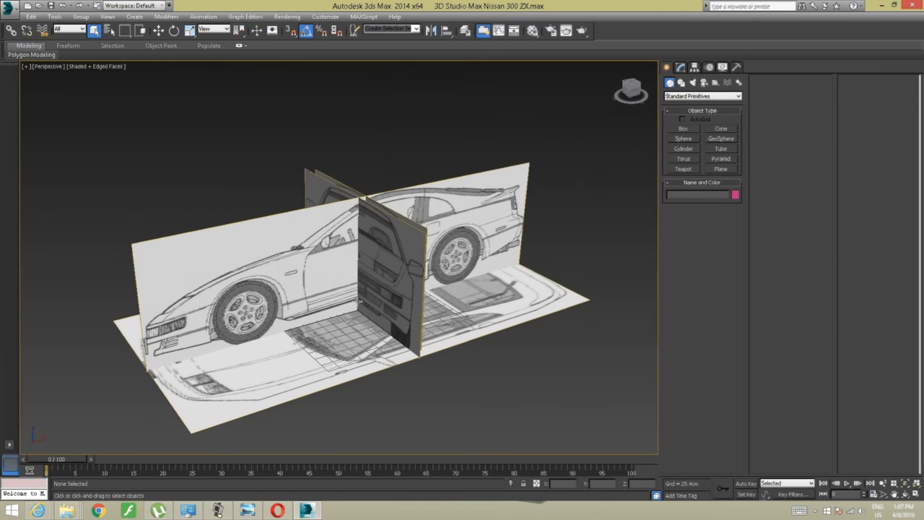
left_click(532, 30)
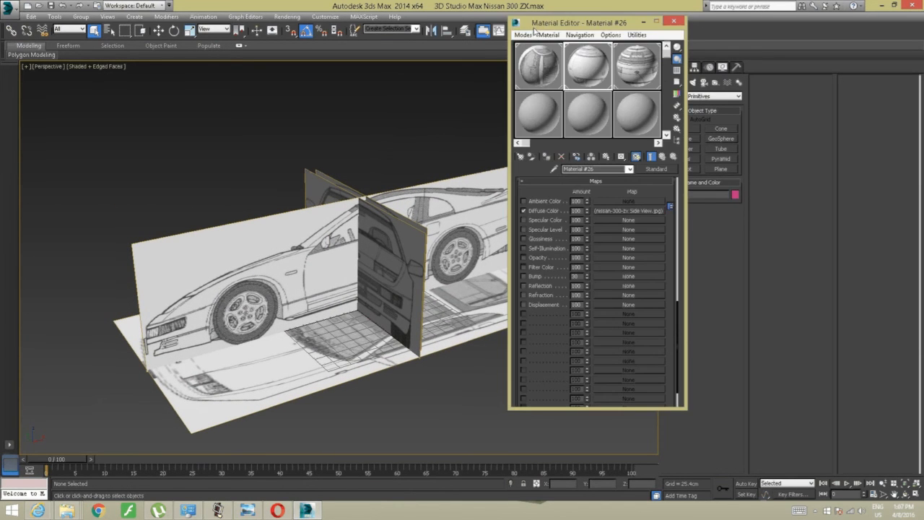
left_click(538, 81)
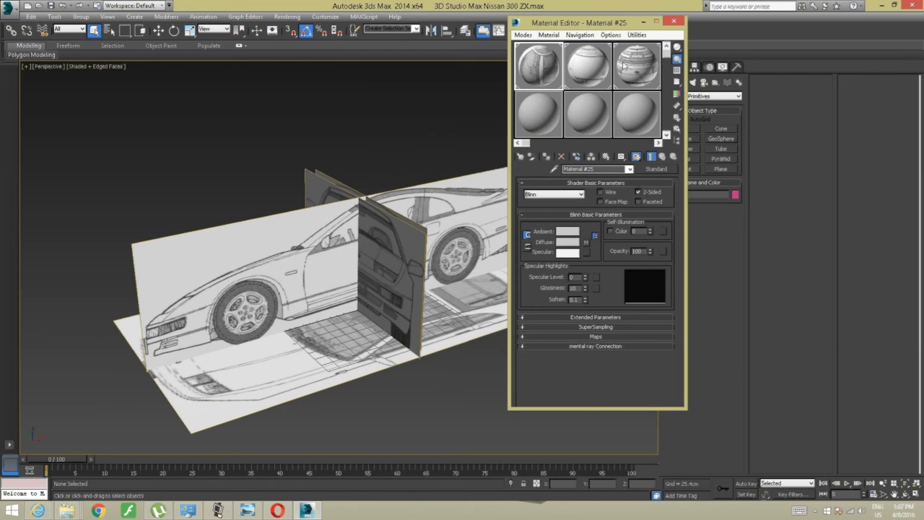
left_click(605, 85)
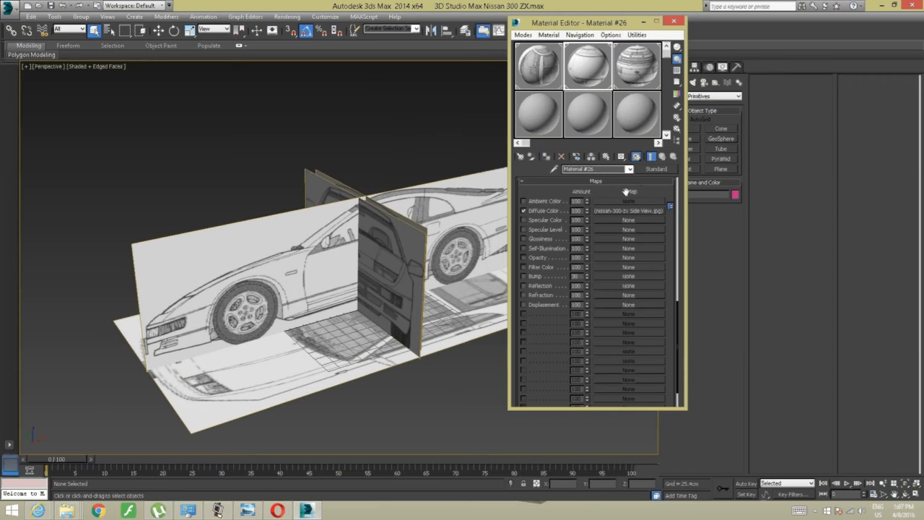
scroll(578, 235, "up", 6)
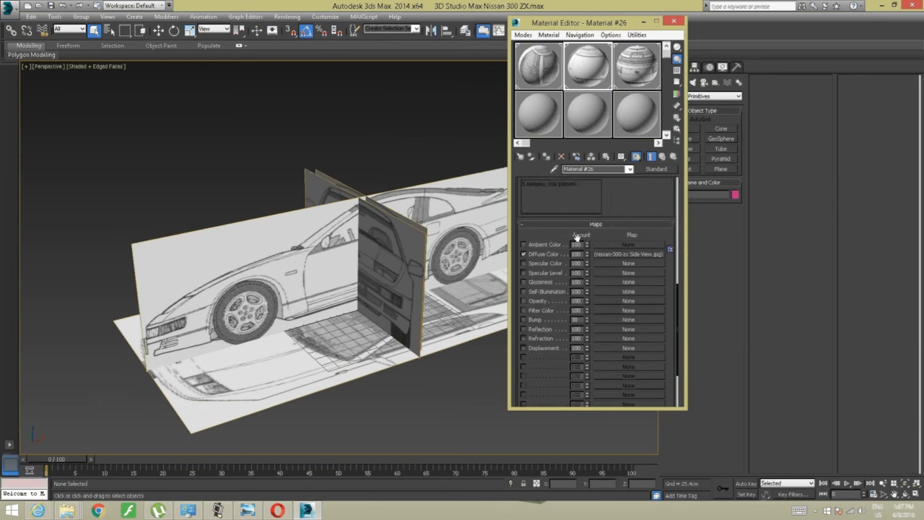
scroll(578, 235, "up", 2)
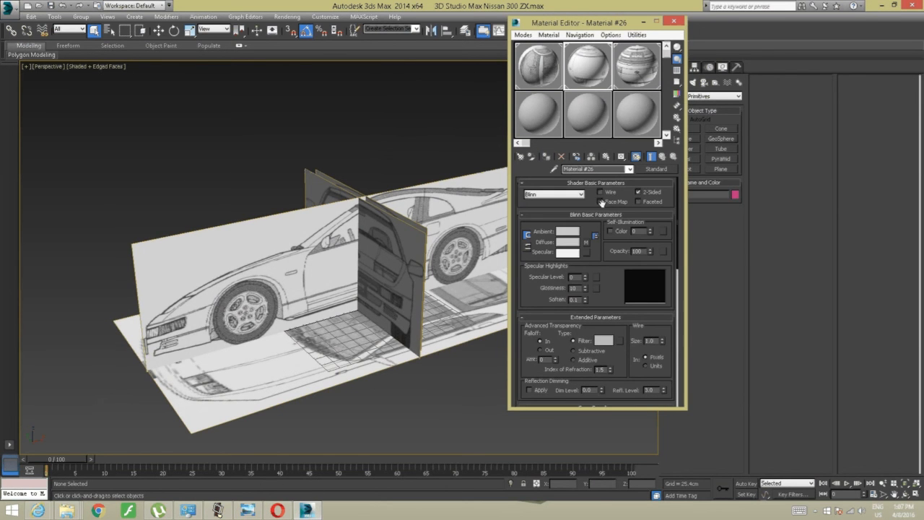
left_click(674, 24)
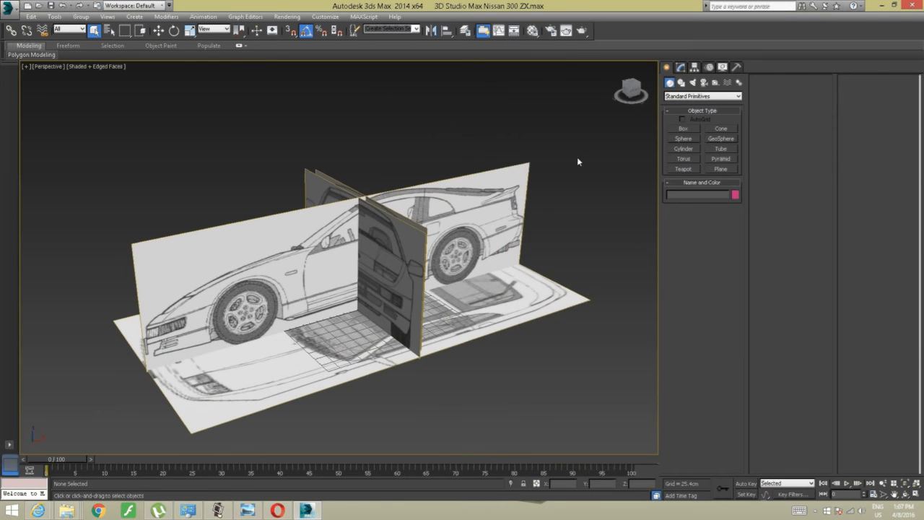
Select the side view blueprint plane and examine it from the side of the car.
left_click(246, 285)
middle_click_drag(337, 359, 334, 357, "alt")
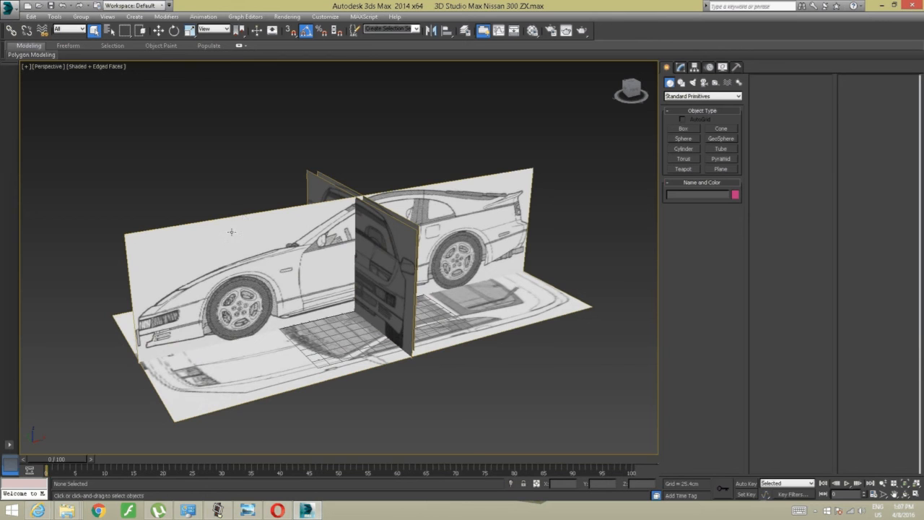
middle_click_drag(235, 279, 198, 267, "alt")
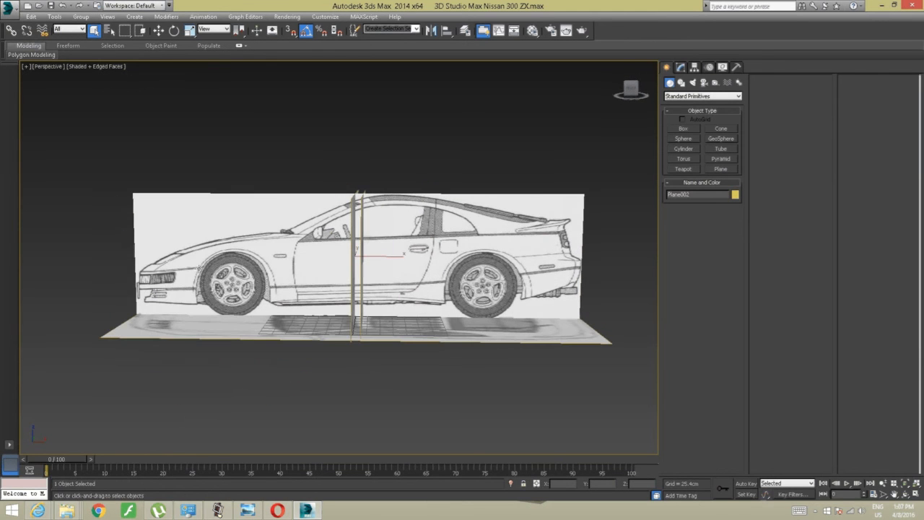
Select the side view blueprint plane for moving and examine the crossed planes from the front corner.
left_click(158, 31)
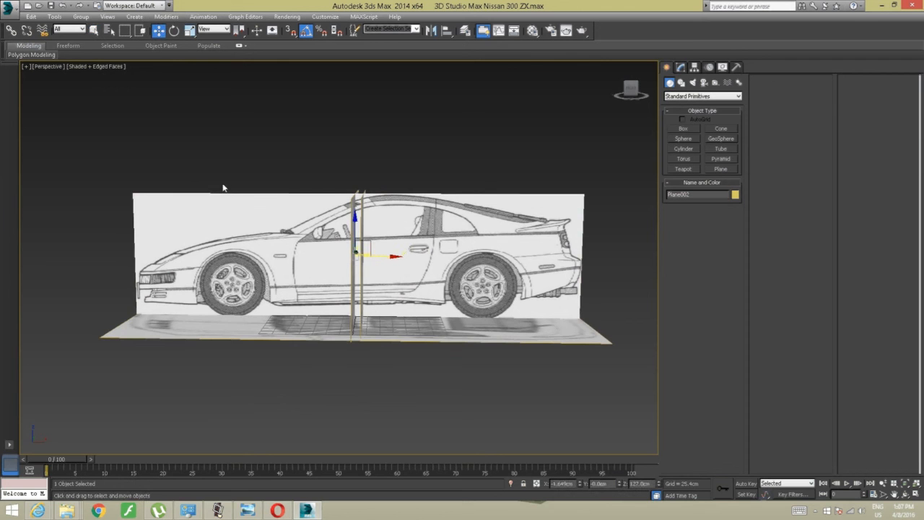
mouse_move(125, 147)
middle_mouse_down("alt")
mouse_move(199, 196)
mouse_move(125, 161)
middle_mouse_up("alt")
left_click(187, 120)
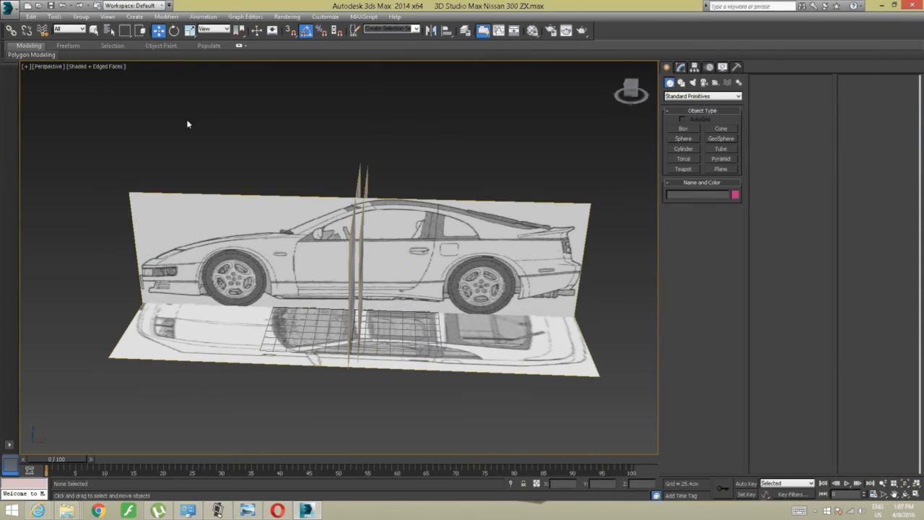
left_click(199, 202)
middle_click_drag(130, 213, 180, 200, "alt")
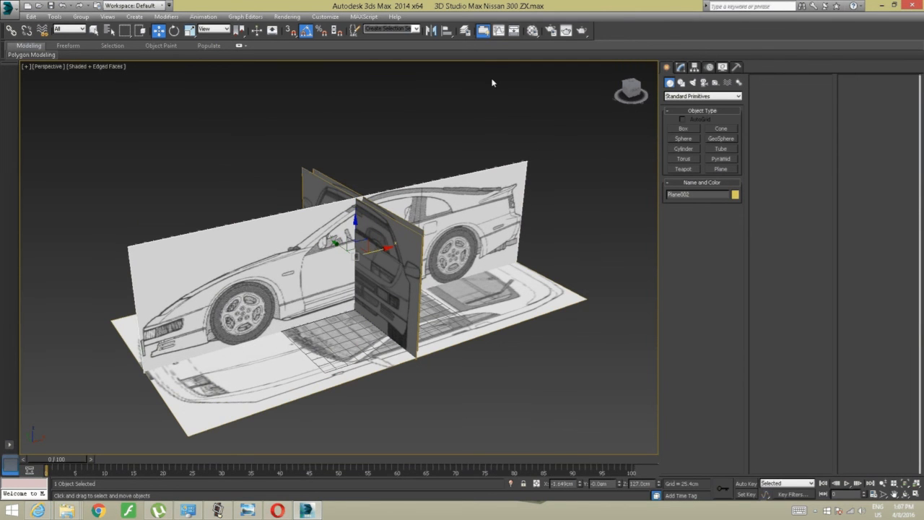
Set the U angle of Material #26's diffuse bitmap, Map #2, to 0.
left_click(529, 33)
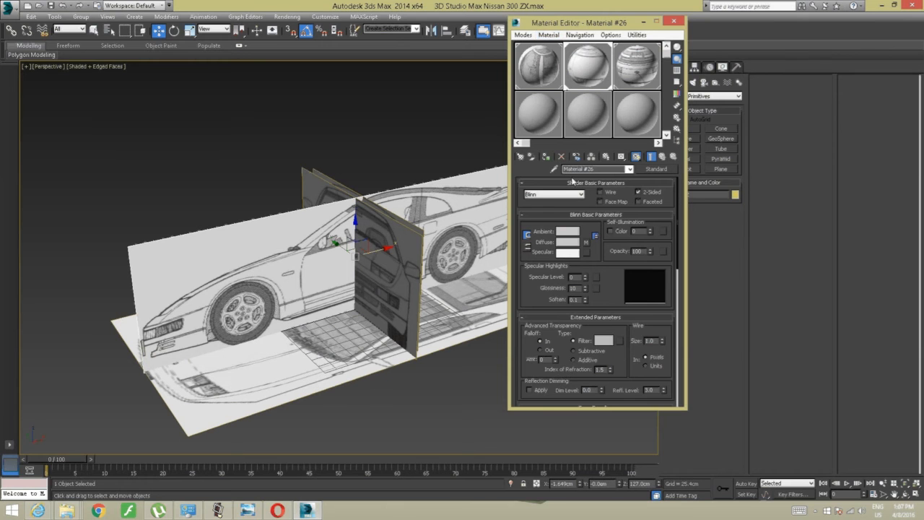
left_click_drag(676, 233, 666, 345)
left_click(625, 264)
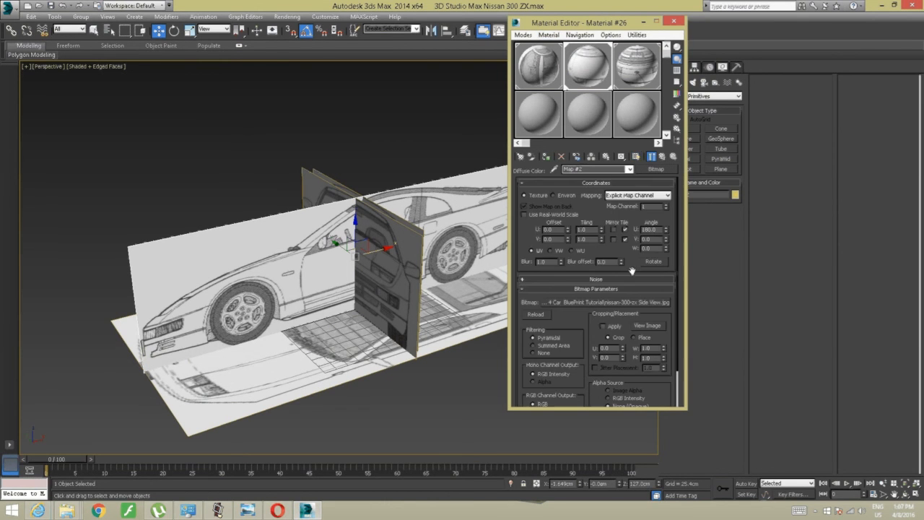
double_click(639, 229)
left_click_drag(658, 230, 614, 232)
type("0")
key("Return")
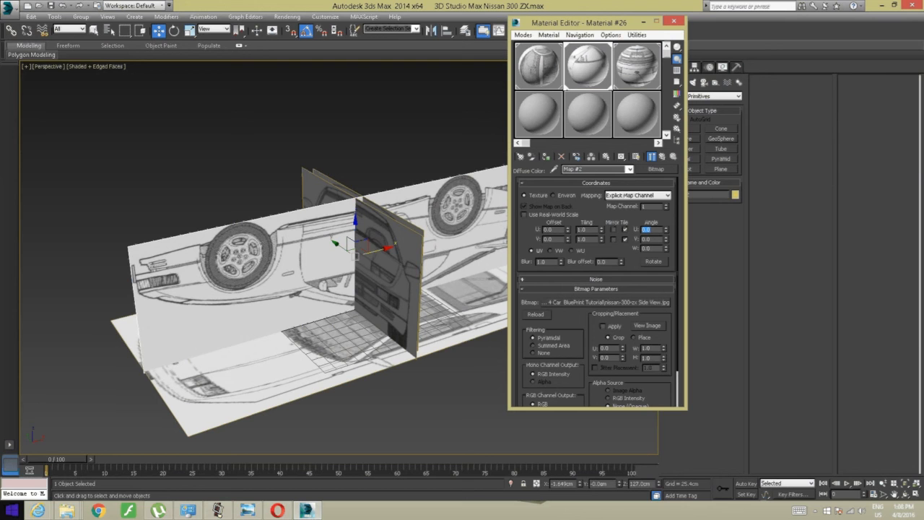
Return the U angle of the side view bitmap to 180 and close the Material Editor.
type("1")
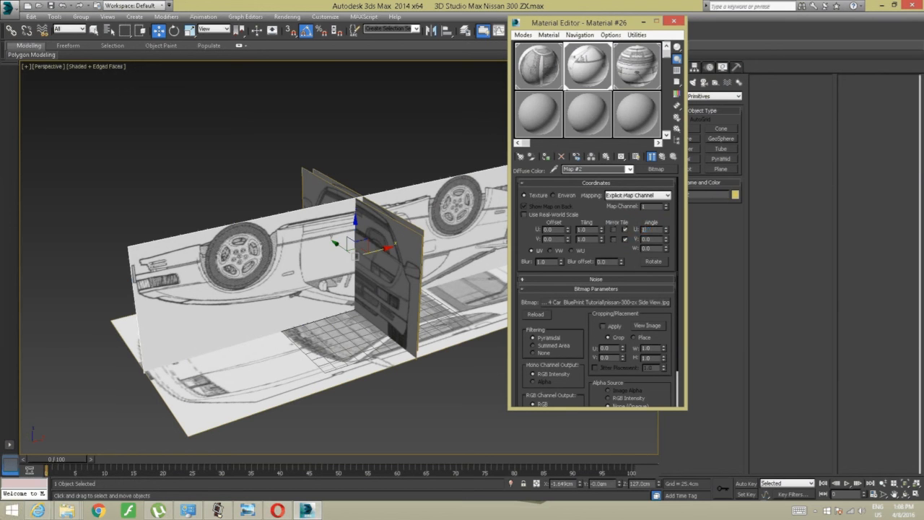
type("80")
key("Return")
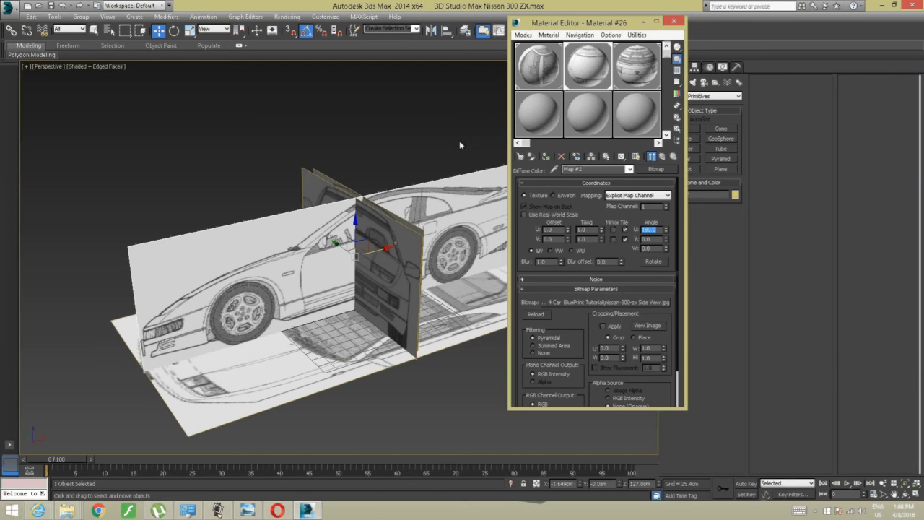
left_click(682, 21)
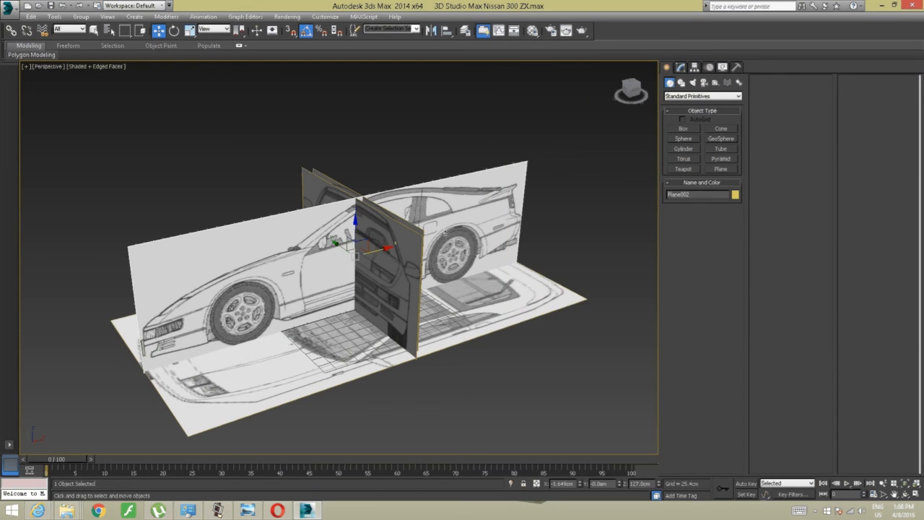
Select all four blueprint planes and group them under the name BluePrint Set Up.
middle_click_drag(400, 236, 466, 237, "alt")
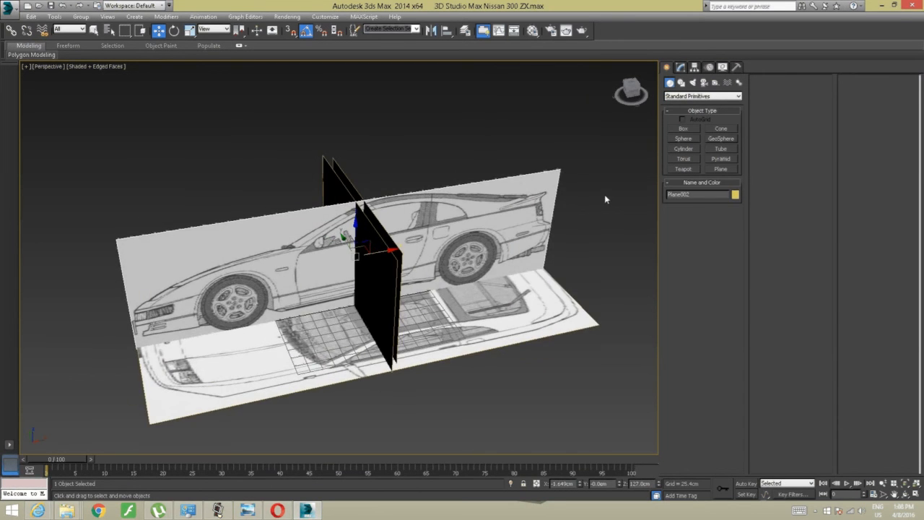
left_click(617, 143)
left_click_drag(445, 249, 41, 445)
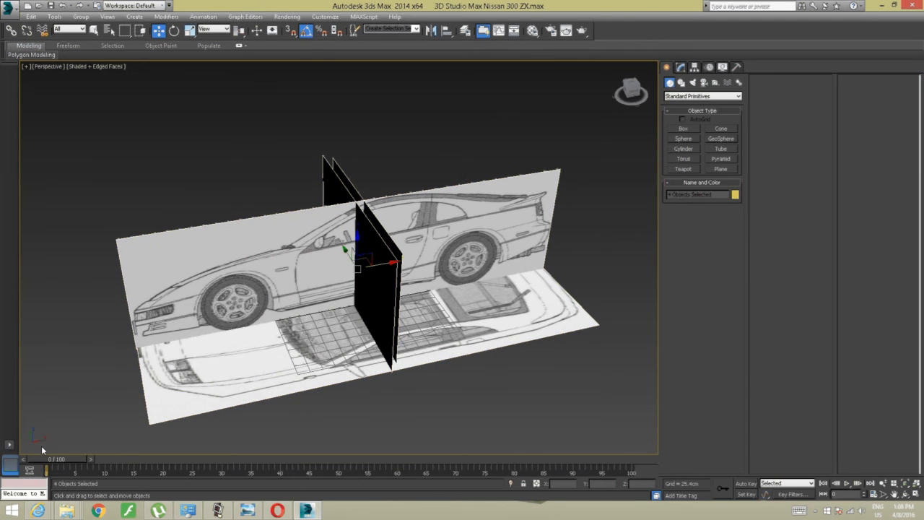
middle_click_drag(158, 376, 168, 289, "alt")
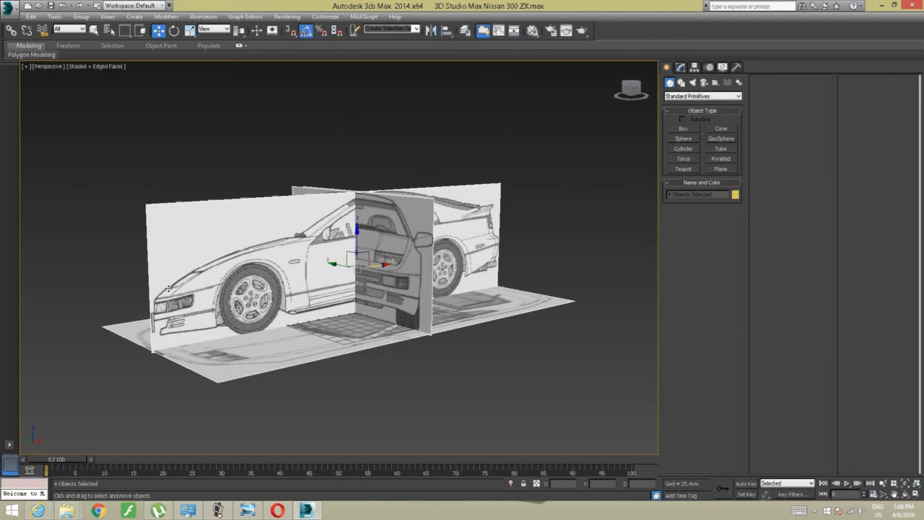
left_click(80, 16)
left_click(93, 28)
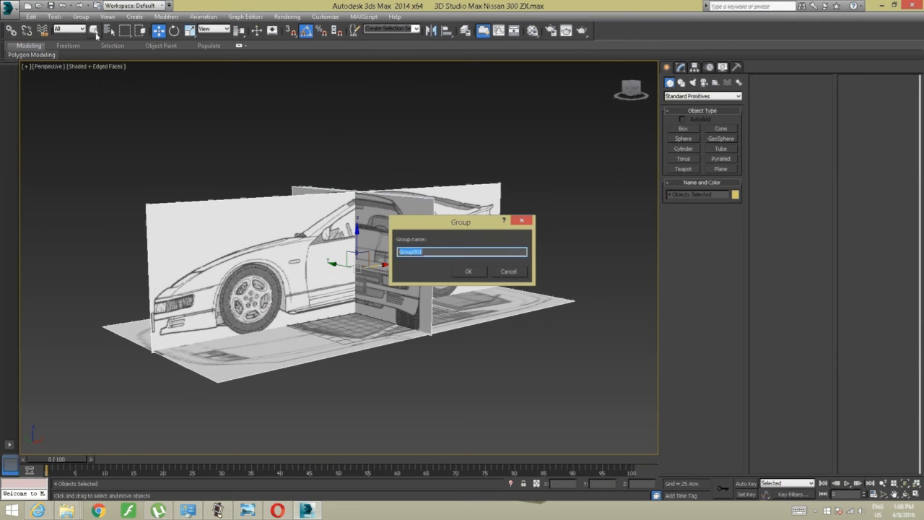
key("BackSpace")
type("Blue Print")
key("BackSpace")
type("Set Up")
key("Return")
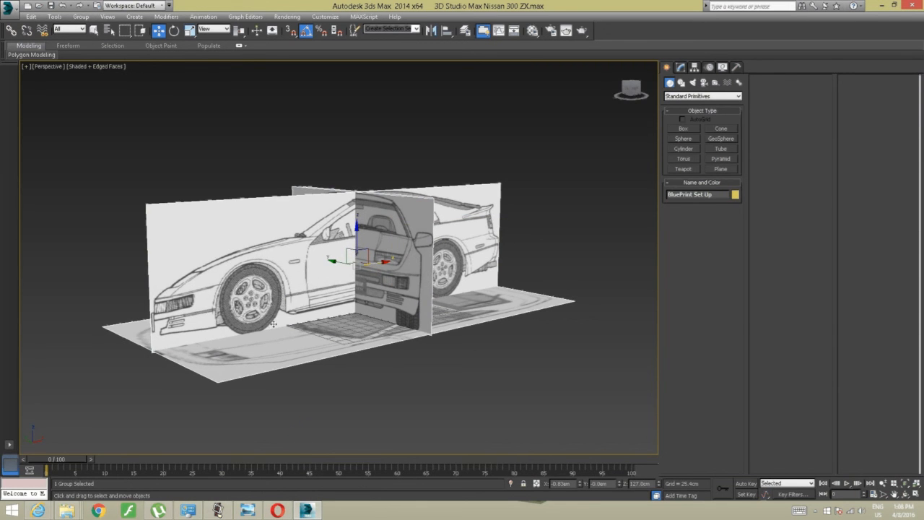
Try freezing the BluePrint Set Up group, and undo the freeze.
middle_click_drag(437, 266, 417, 283, "alt")
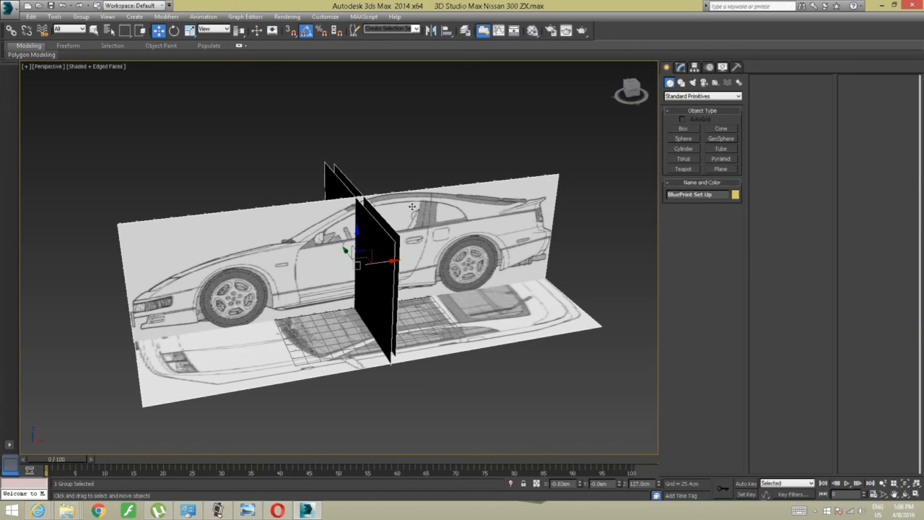
left_click(722, 66)
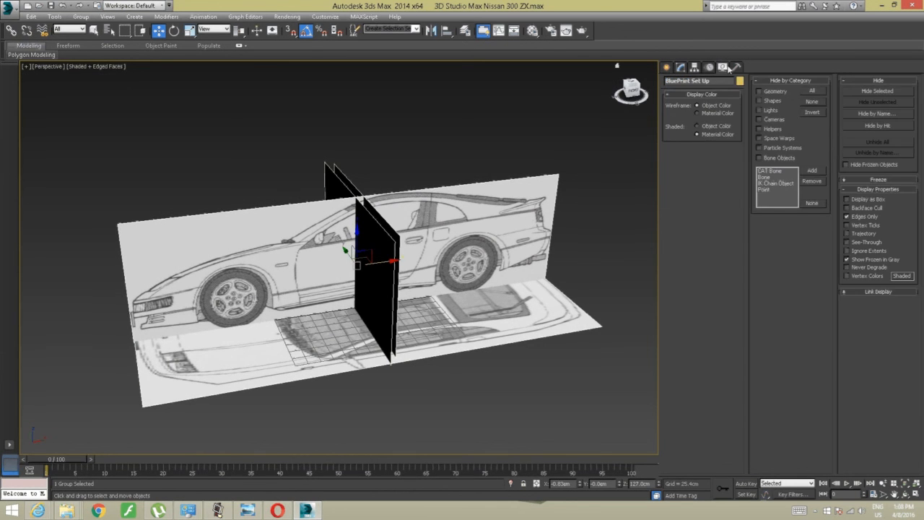
left_click(737, 66)
left_click(722, 67)
left_click(851, 179)
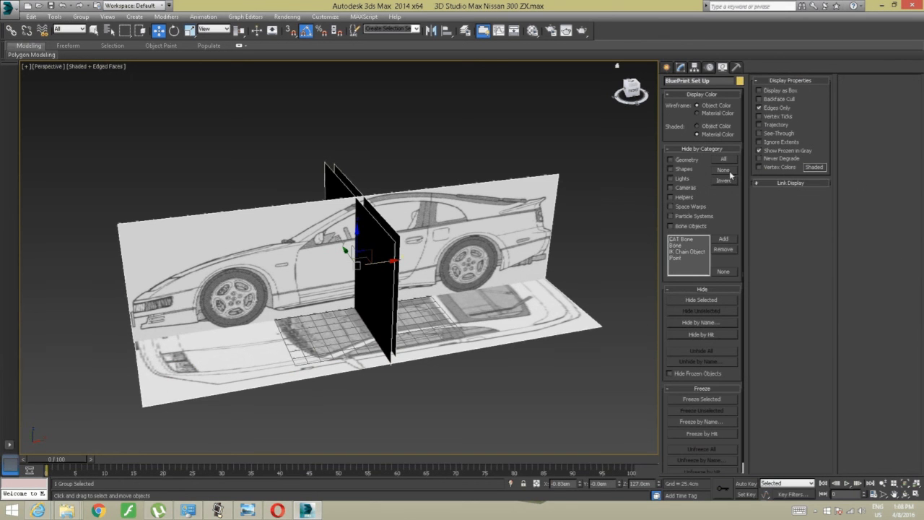
scroll(734, 264, "down", 1)
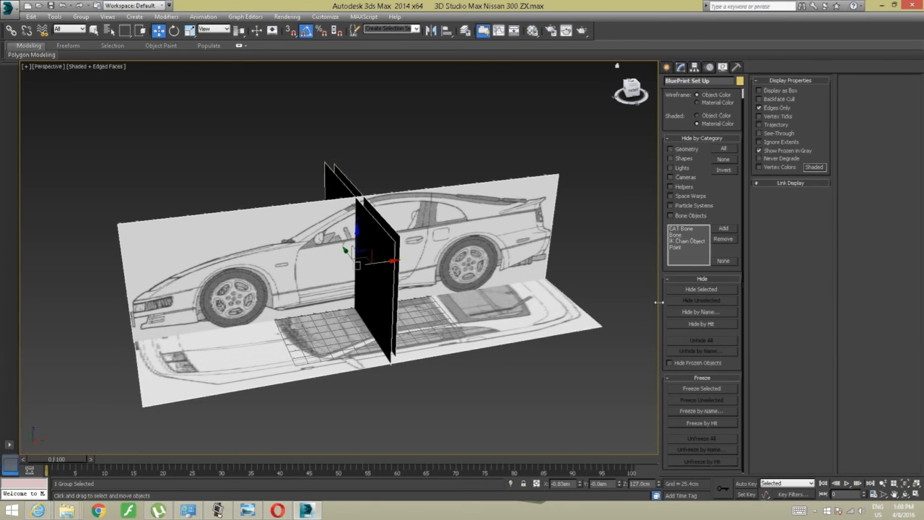
left_click(697, 389)
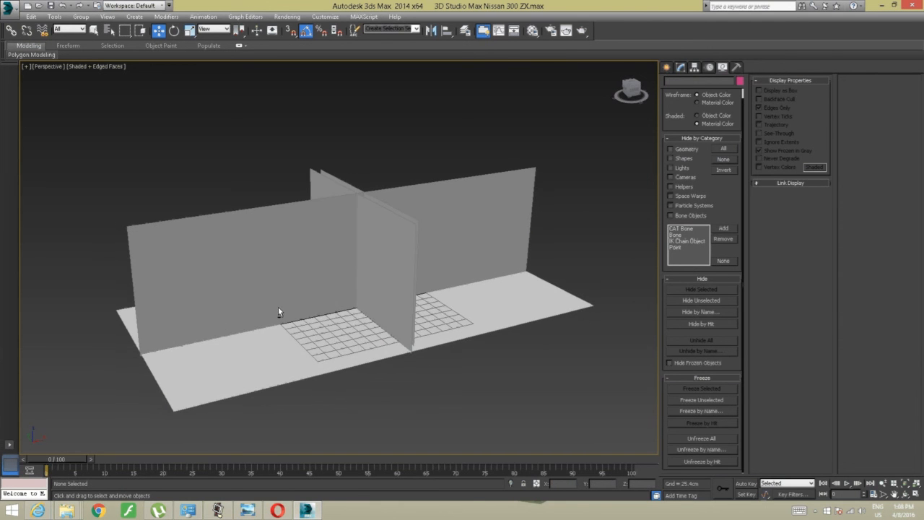
key("ctrl+z")
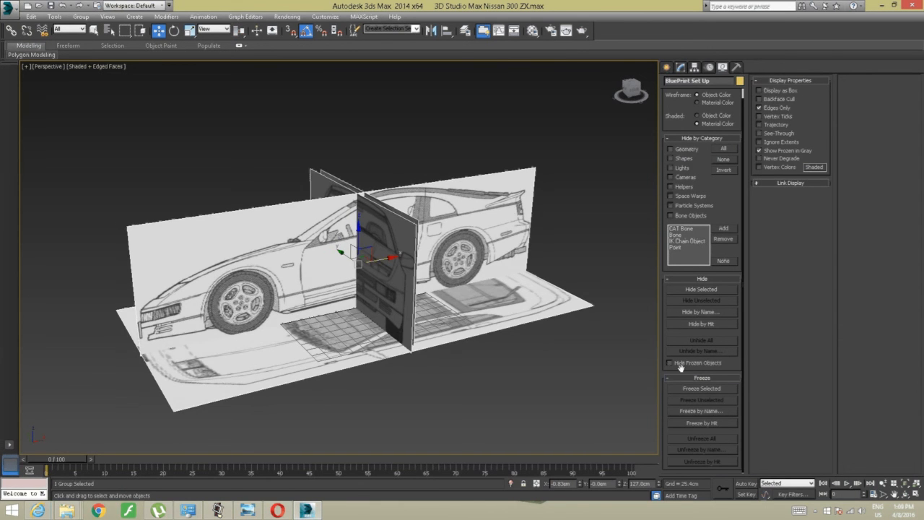
mouse_move(262, 305)
middle_mouse_down("alt")
mouse_move(256, 279)
mouse_move(262, 302)
middle_mouse_up("alt")
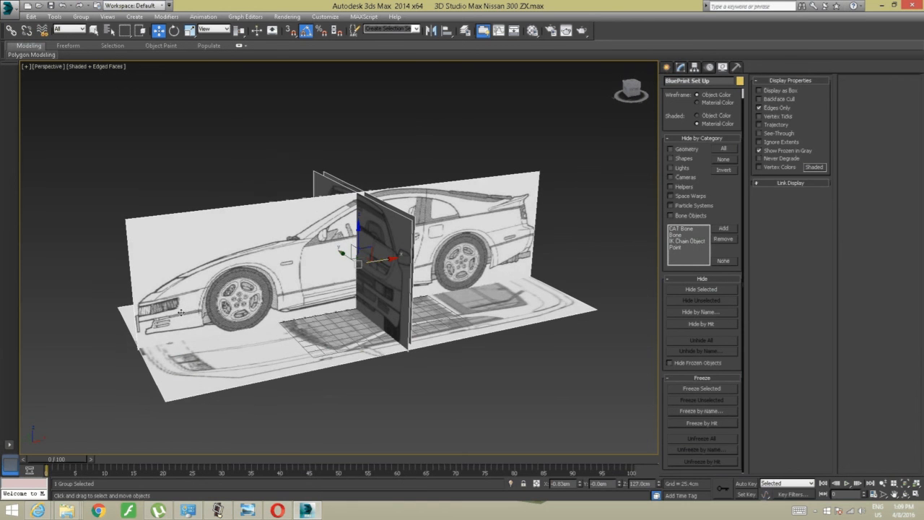
Try moving the whole blueprint group along the X axis, and undo the move.
left_click(410, 426)
left_click_drag(388, 261, 481, 245)
key("ctrl+z")
middle_click_drag(296, 374, 311, 315, "alt")
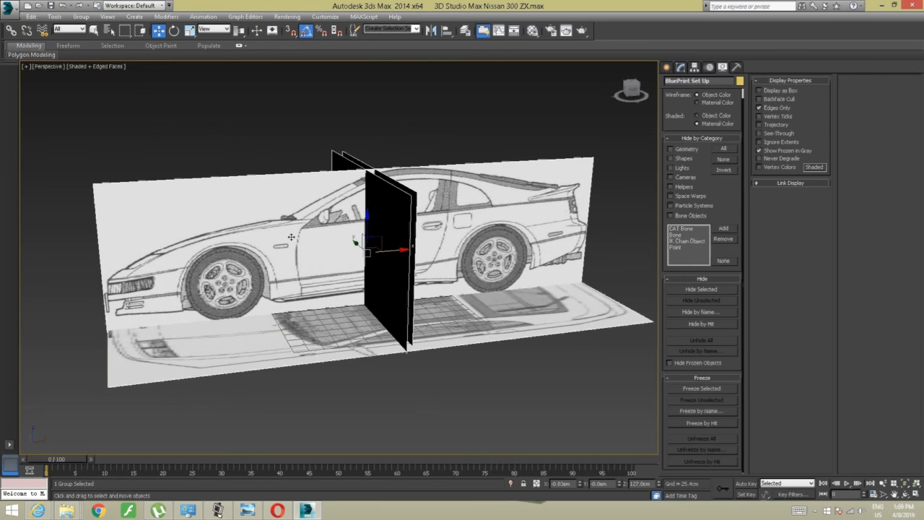
Open the BluePrint Set Up group and select its three upright blueprint planes together.
left_click(80, 17)
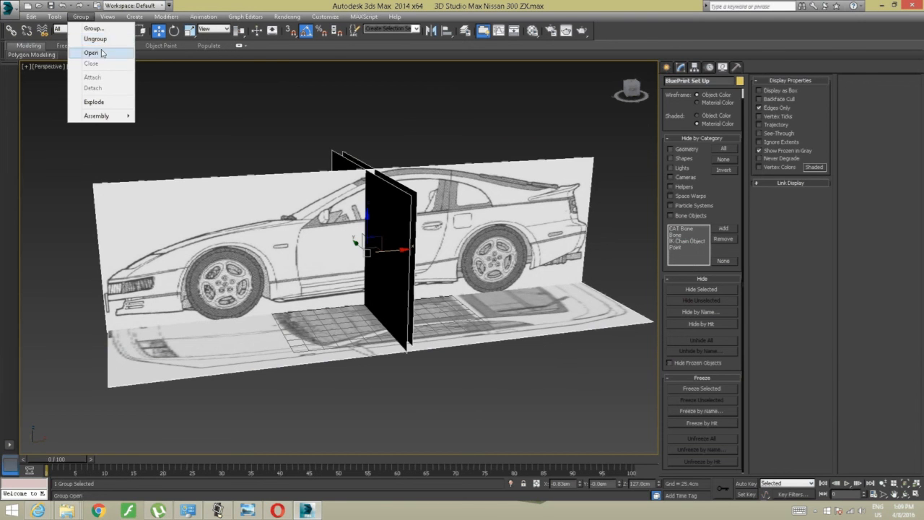
left_click(94, 53)
left_click(235, 221)
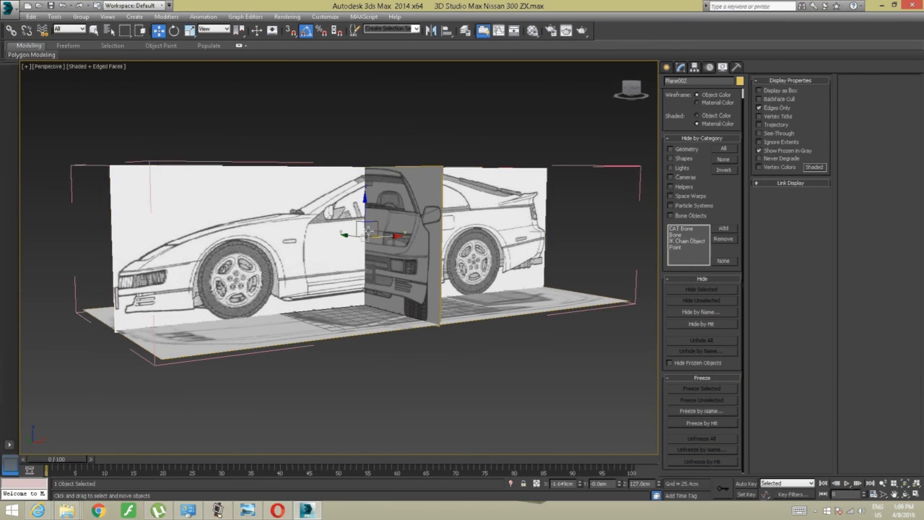
middle_click_drag(428, 235, 362, 239, "alt")
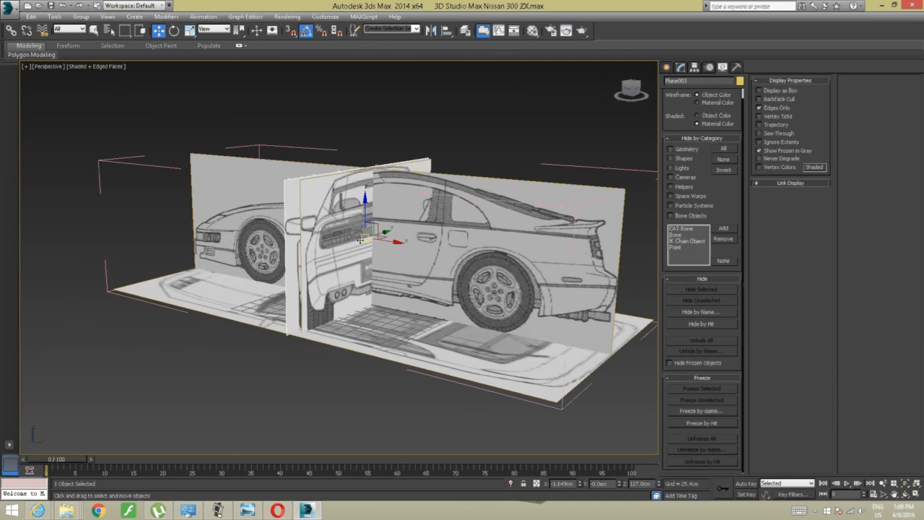
left_click(317, 292, "ctrl")
left_click(456, 248, "ctrl")
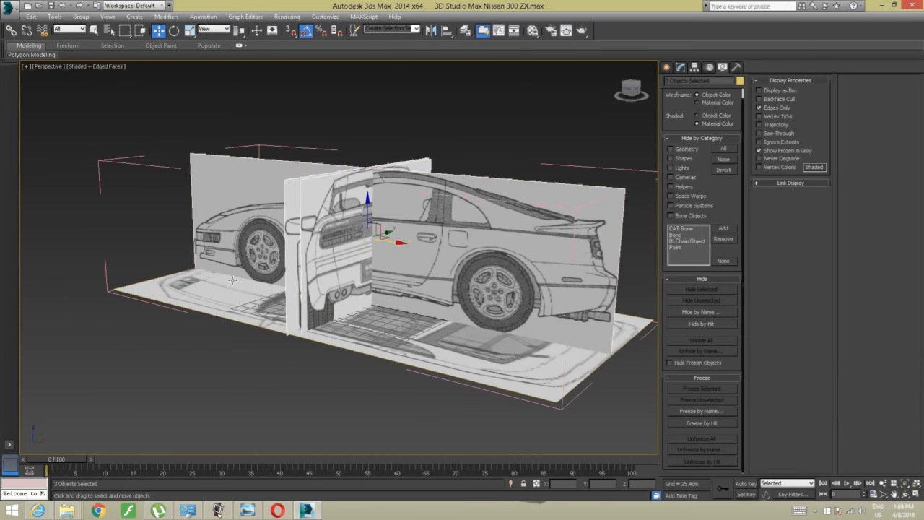
Raise the three upright planes slightly along the Z axis and close the BluePrint Set Up group.
middle_click_drag(234, 281, 272, 236, "alt")
middle_click_drag(301, 206, 293, 206, "alt")
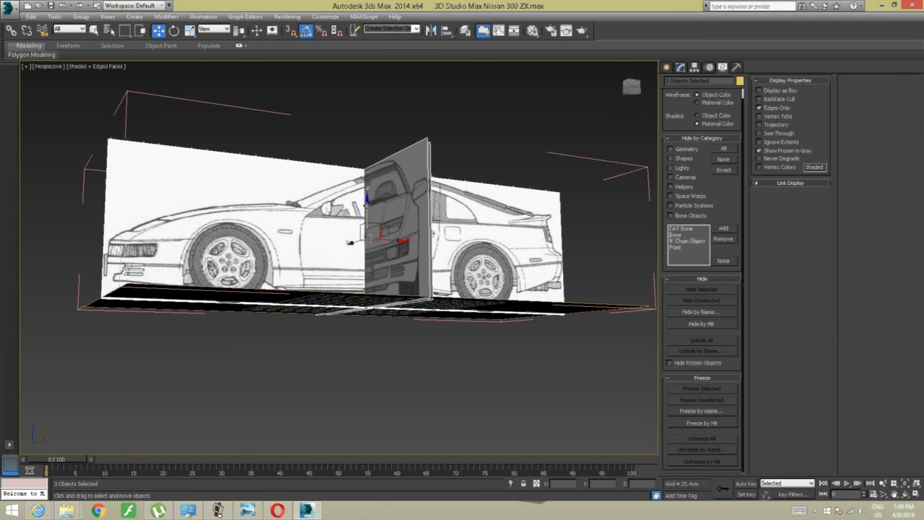
left_click_drag(366, 205, 366, 201)
middle_click_drag(367, 202, 300, 280, "alt")
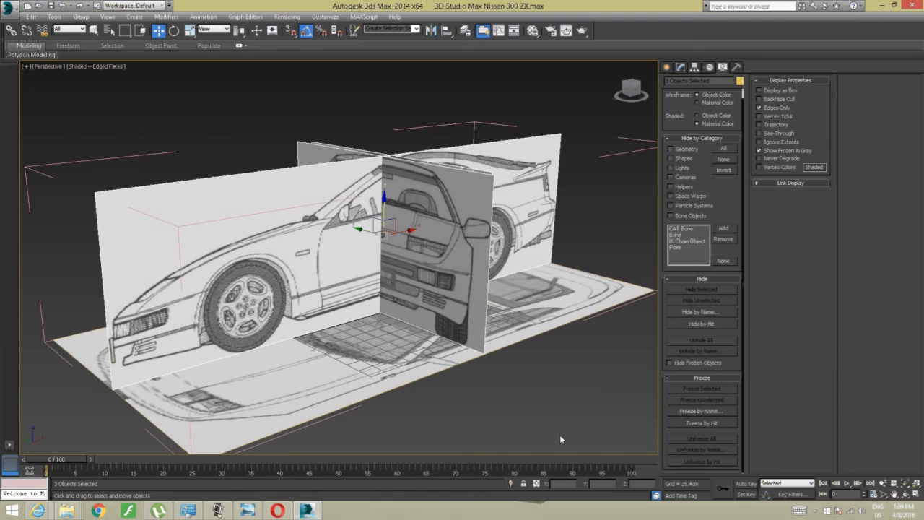
left_click(81, 17)
left_click(95, 63)
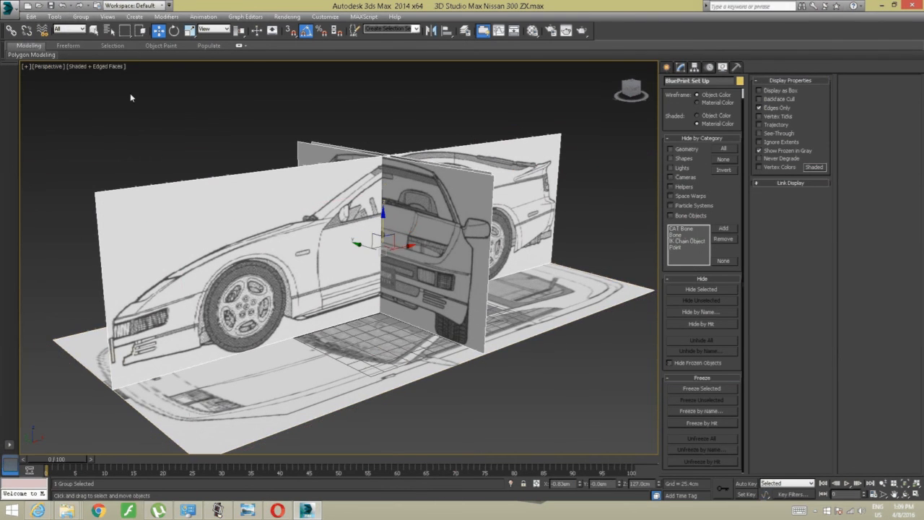
Save the scene over the existing file 3D Studio Max Nissan 300 ZX.max in the Art Rage 4 Car BluePrint Tutorial folder.
scroll(342, 235, "down", 3)
middle_click_drag(353, 215, 345, 234, "alt")
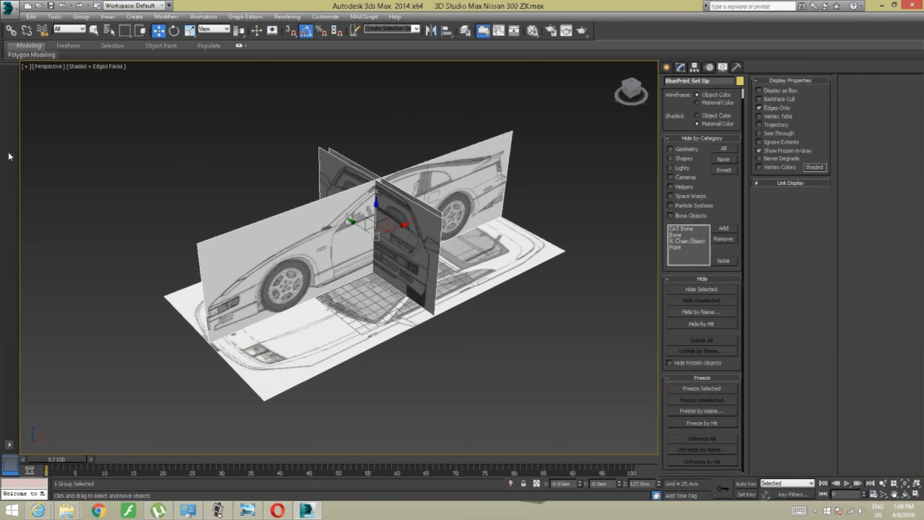
middle_click_drag(223, 249, 223, 230, "alt")
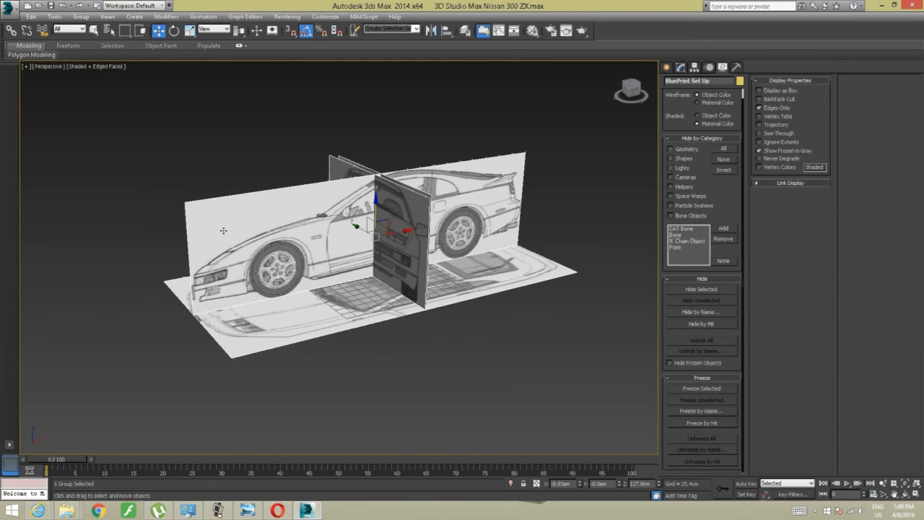
left_click(29, 16)
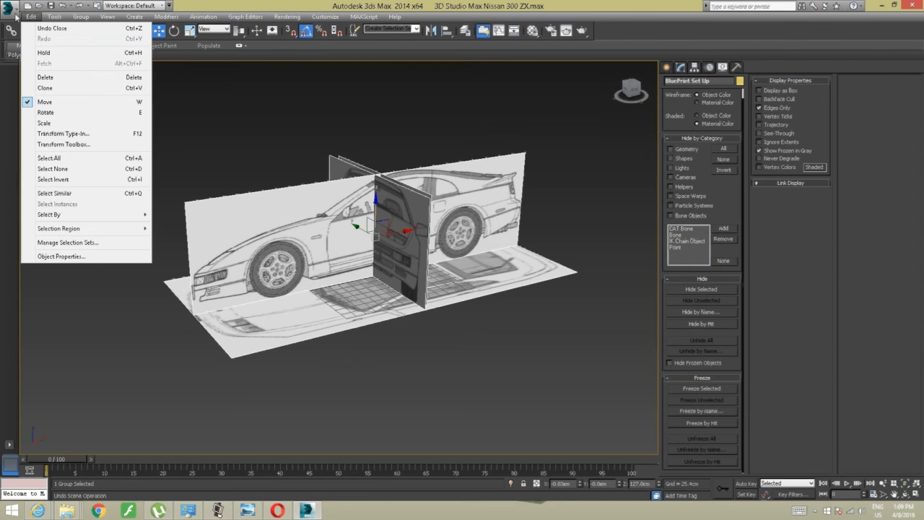
left_click(51, 8)
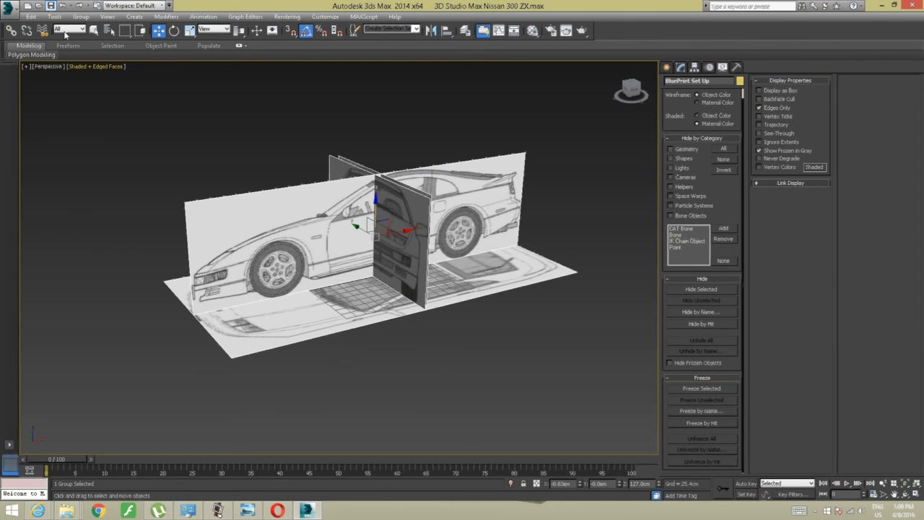
left_click(16, 8)
left_click(17, 12)
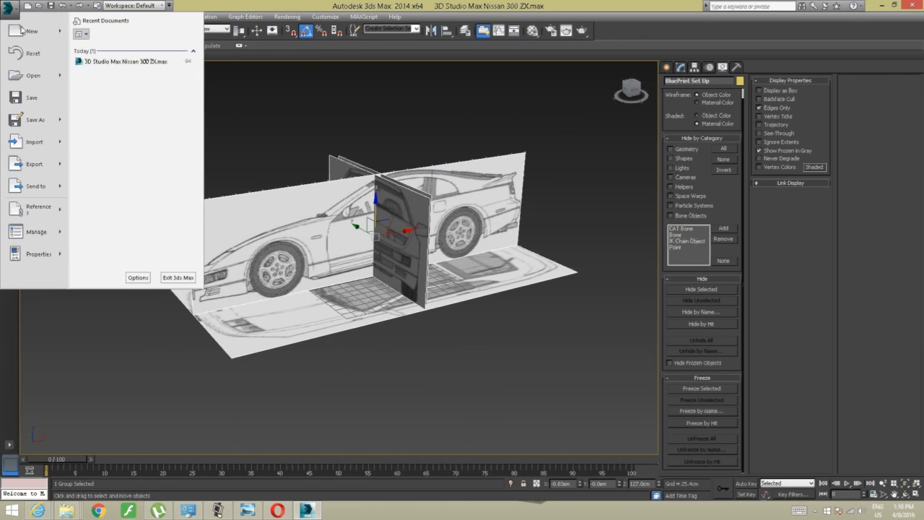
left_click(29, 115)
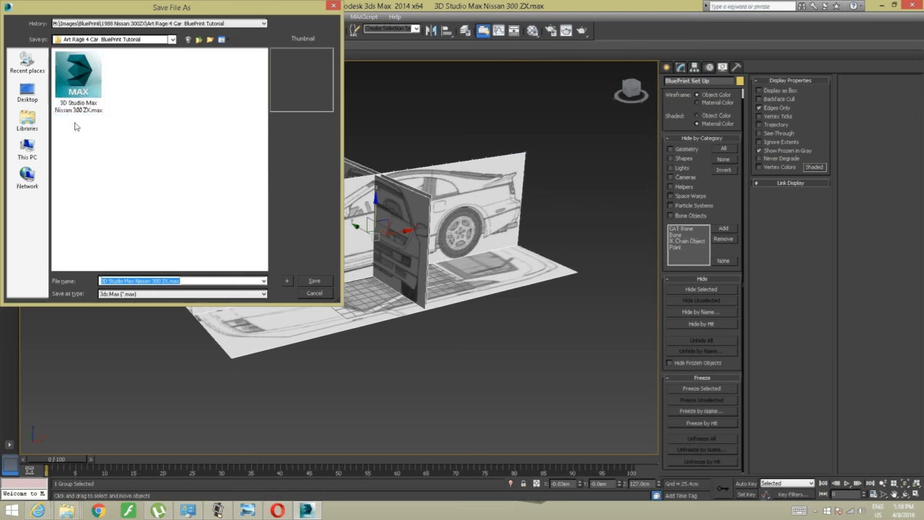
left_click(70, 86)
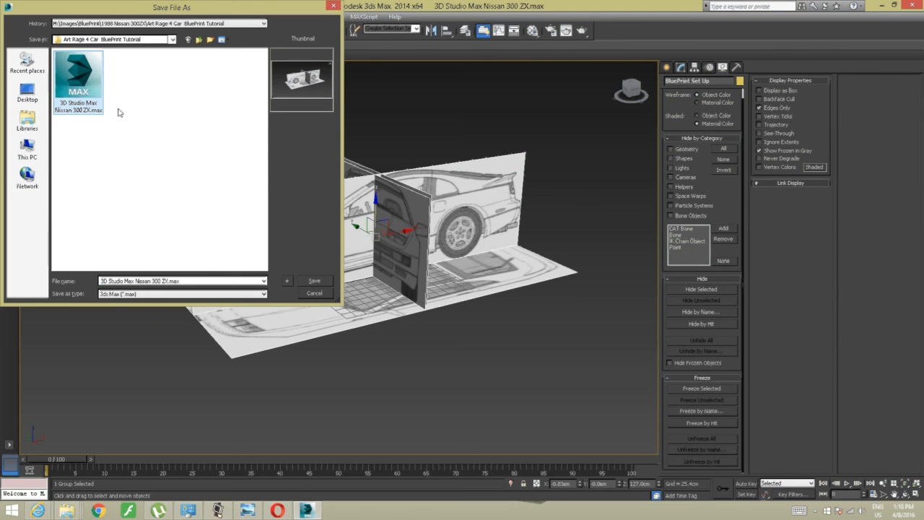
left_click(316, 281)
left_click(497, 291)
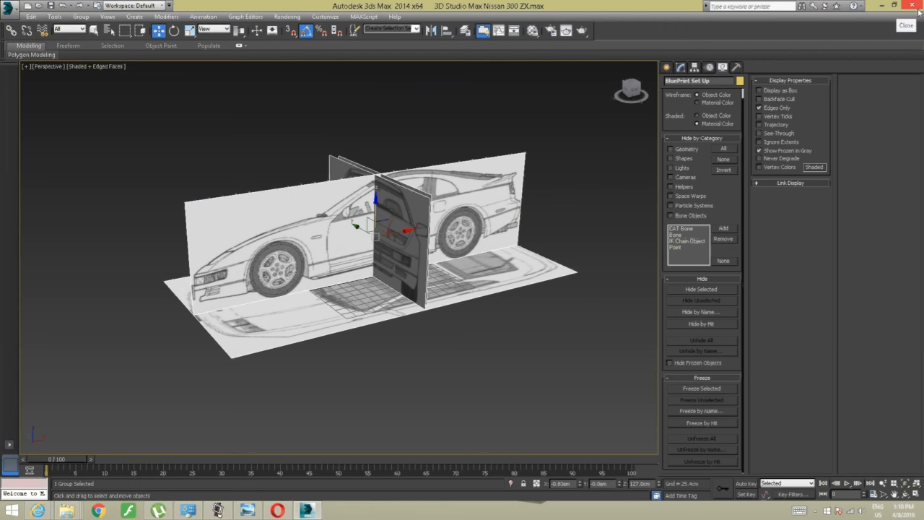
left_click(217, 510)
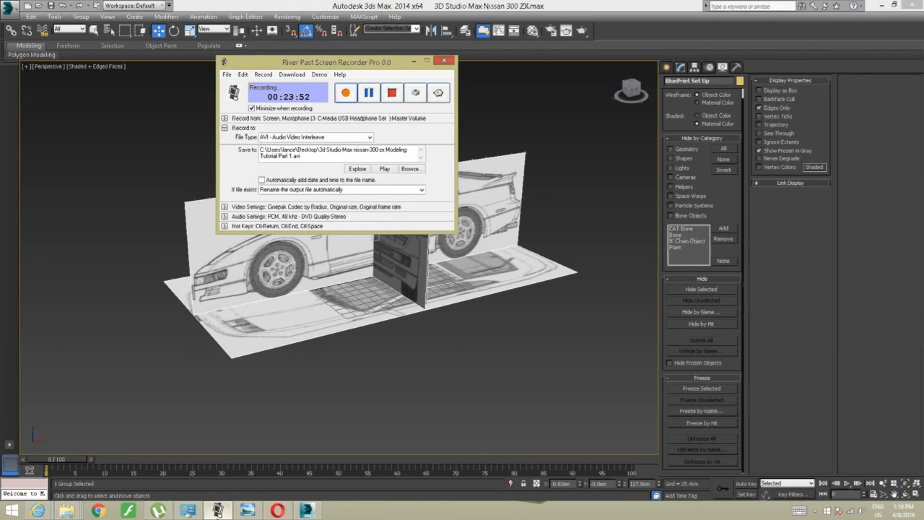